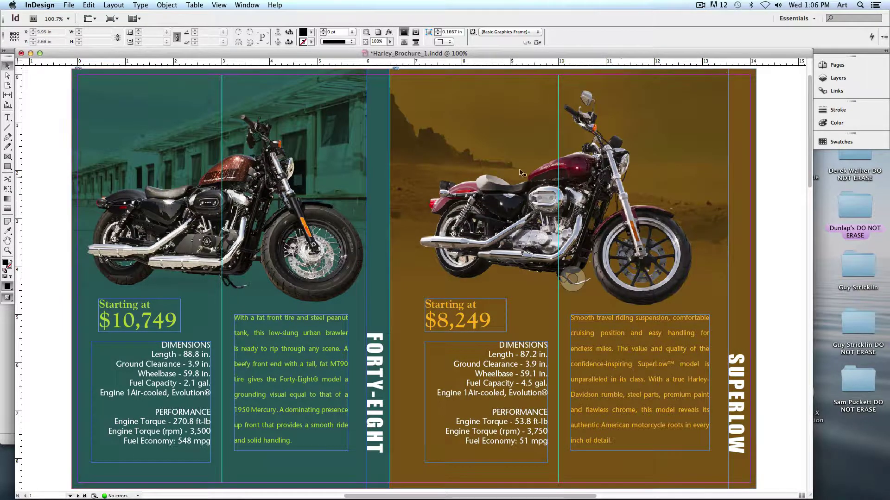
Move the DIMENSIONS, price and body-text frames off the page onto the pasteboard.
scroll(69, 264, "down", 3)
scroll(69, 265, "left", 3)
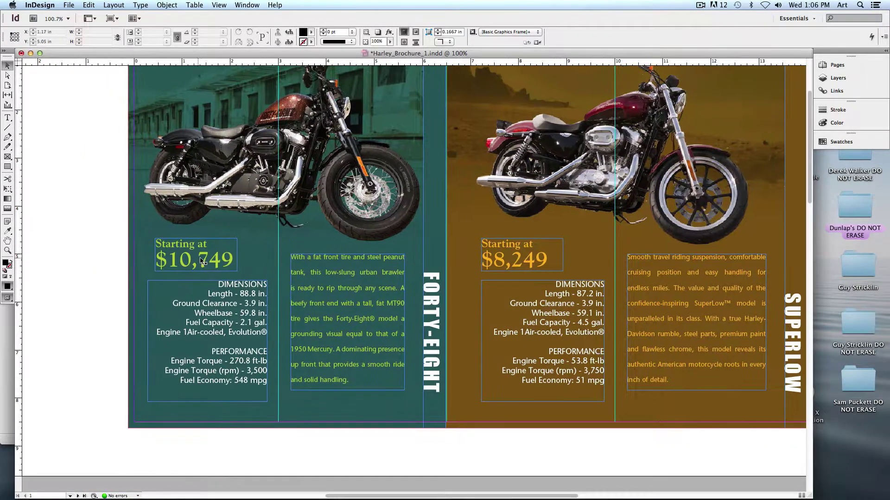
left_click(250, 315)
left_click(222, 257, "shift")
left_click(294, 260, "shift")
left_click_drag(346, 317, 13, 267)
Move the rotated FORTY-EIGHT title frame onto the left pasteboard and reposition the body text.
left_click(436, 330)
left_click_drag(436, 330, 85, 298)
left_click_drag(158, 304, 383, 330)
left_click_drag(257, 269, 205, 189)
left_click(207, 341)
Select the motorcycle image on the teal panel.
scroll(233, 218, "right", 5)
scroll(233, 217, "down", 2)
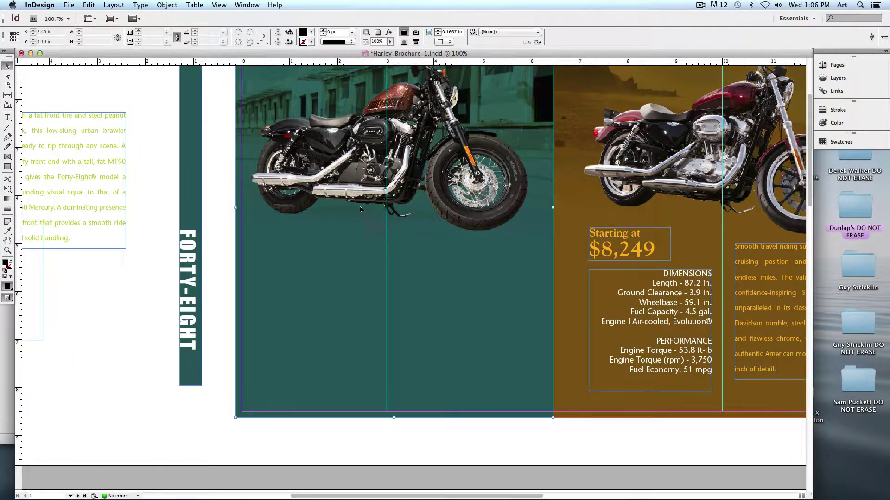
left_click(389, 233)
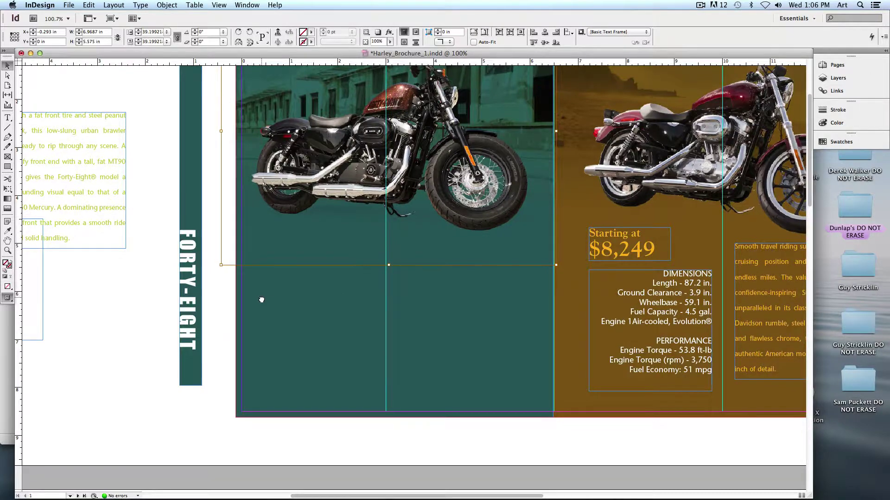
scroll(260, 302, "up", 3)
scroll(260, 301, "right", 1)
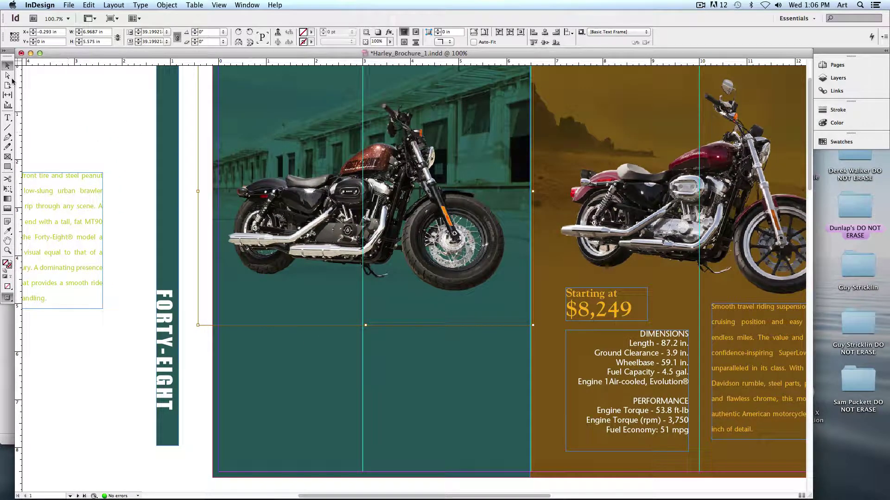
Delete the teal panel's image and frame, then draw a new frame covering the left panel.
key("Delete")
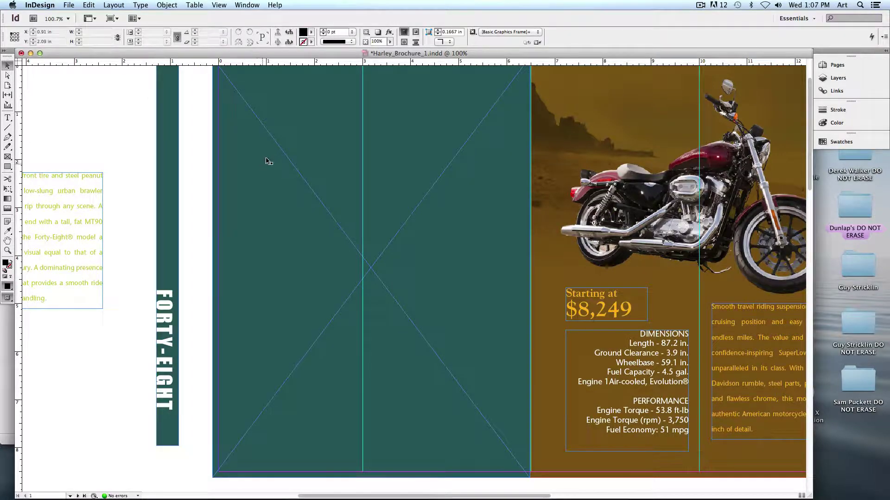
key("Delete")
left_click_drag(328, 174, 307, 188)
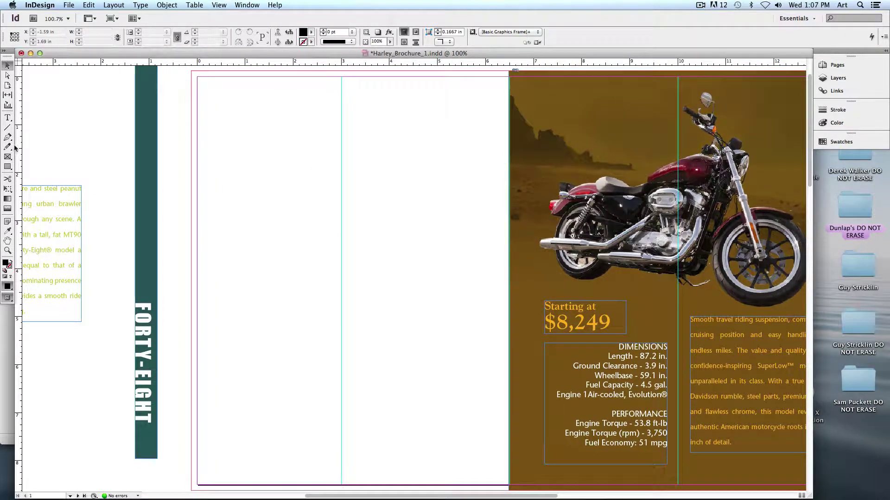
left_click(7, 156)
left_click_drag(192, 73, 510, 467)
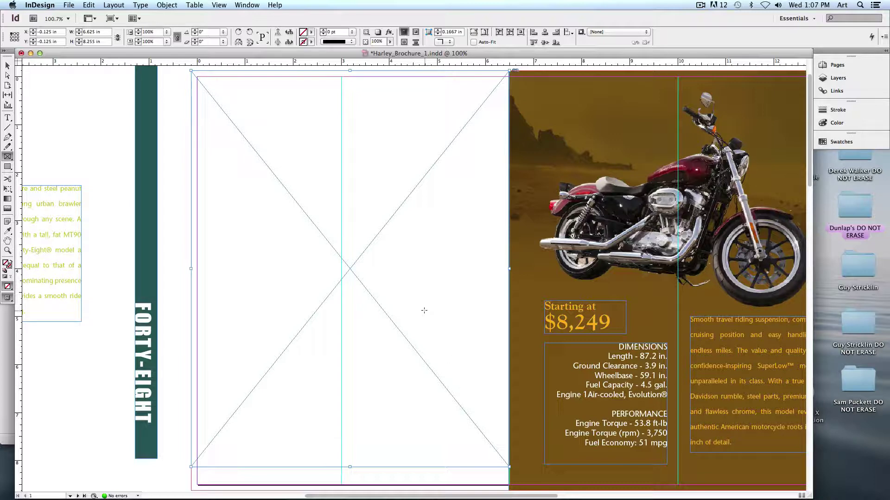
Place 14-hd-superlow-bs-Edited.psd into the new frame.
key("super+d")
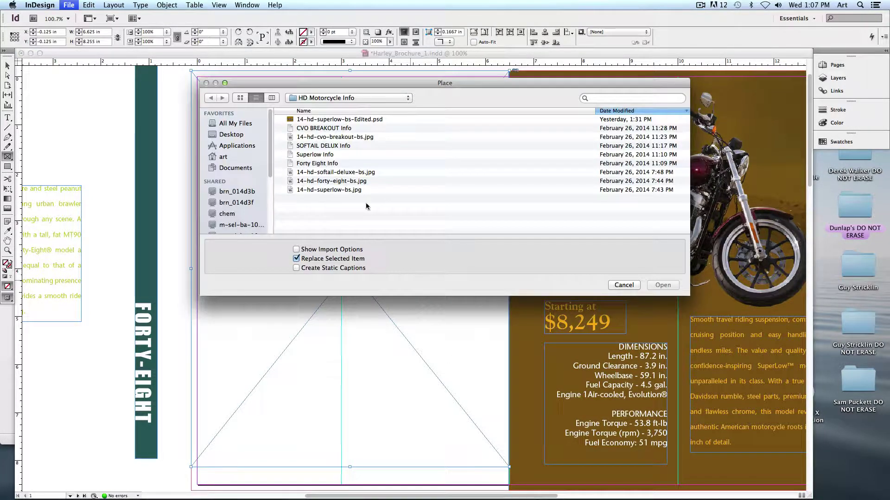
left_click(368, 137)
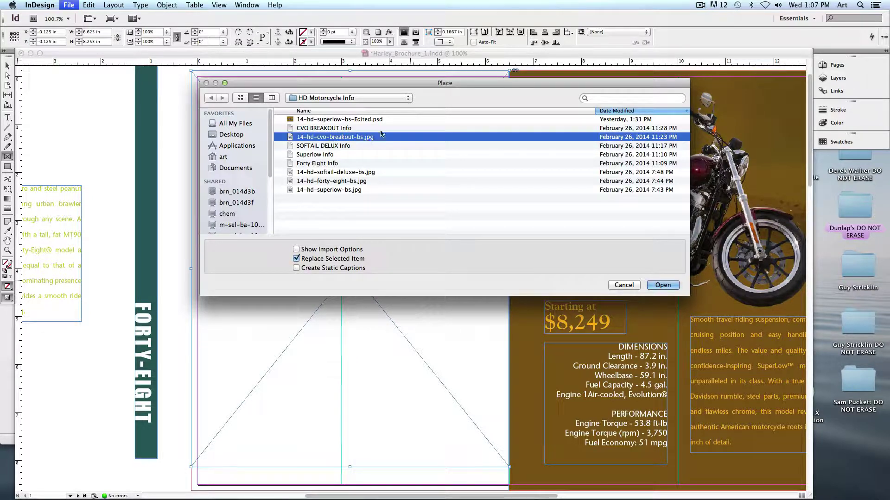
left_click(363, 119)
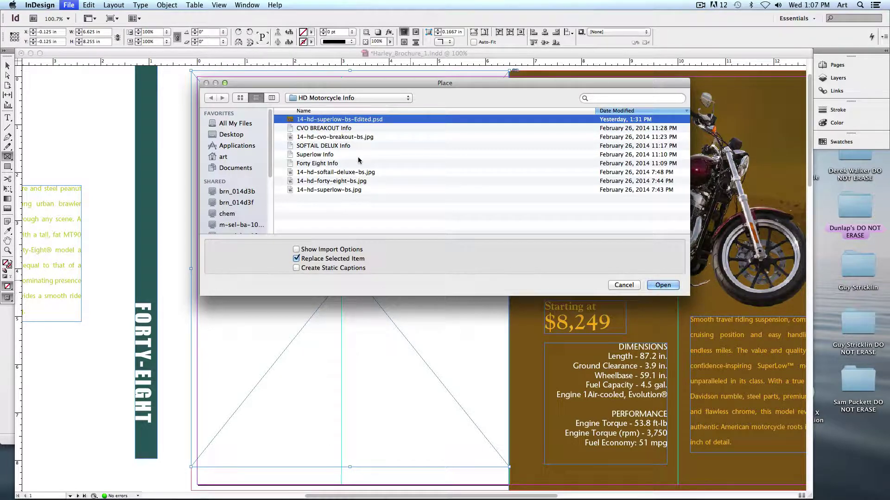
key("space")
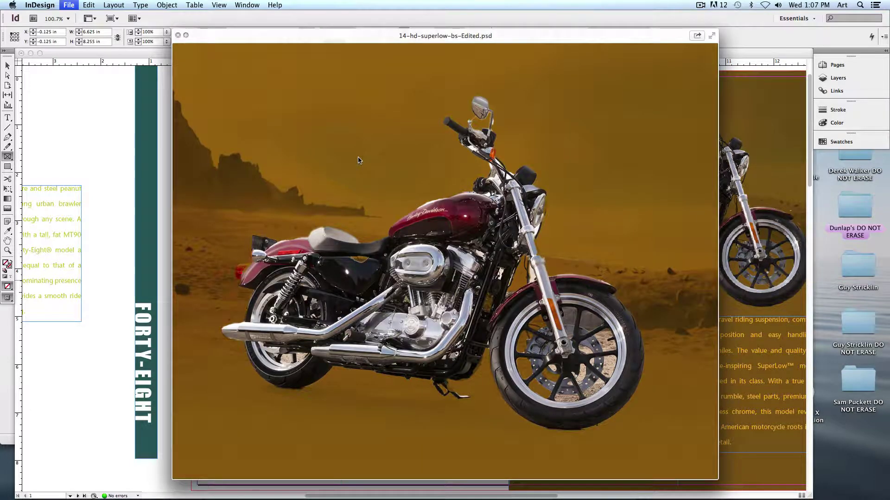
key("space")
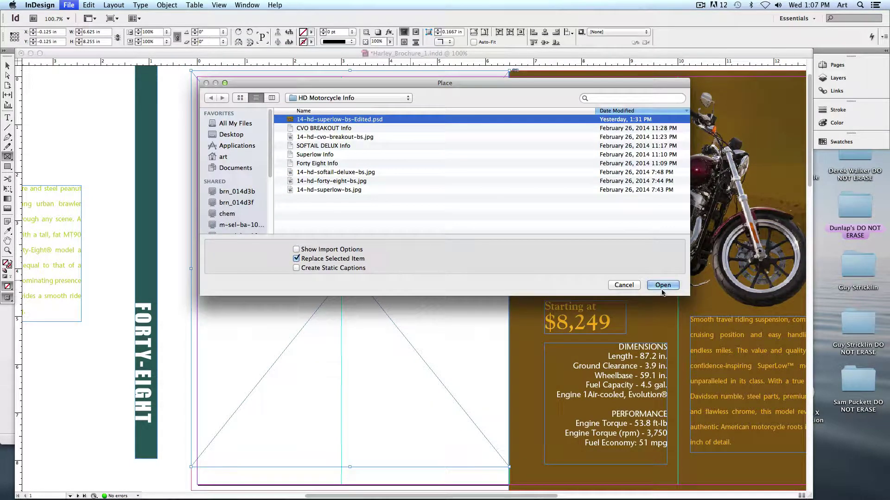
left_click(662, 285)
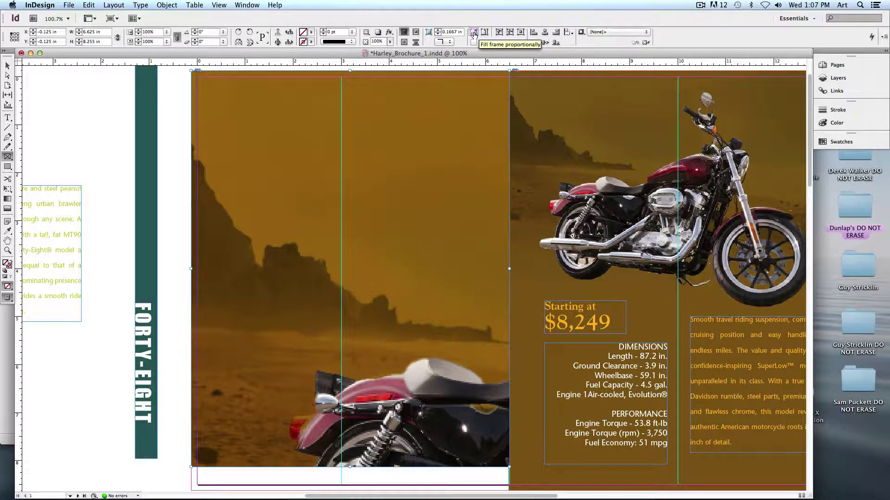
Fit the Superlow photo proportionally, move it to the frame's top and scale it to about 41%.
left_click(473, 34)
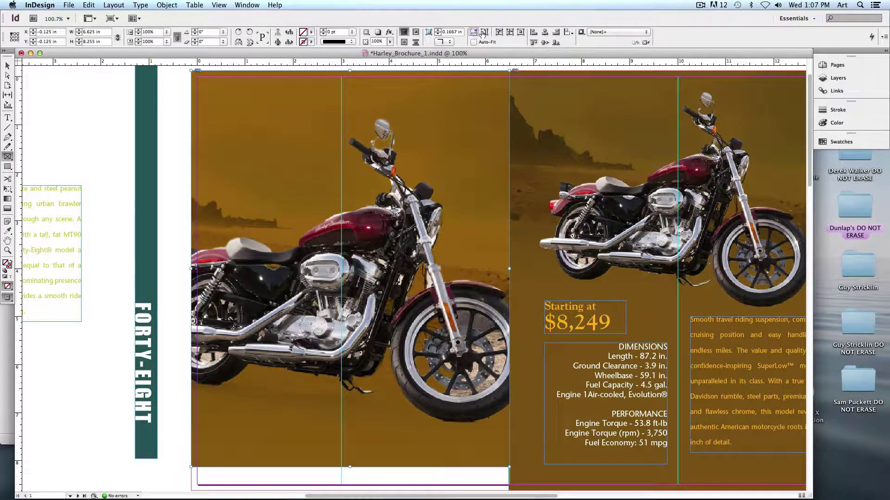
left_click(484, 33)
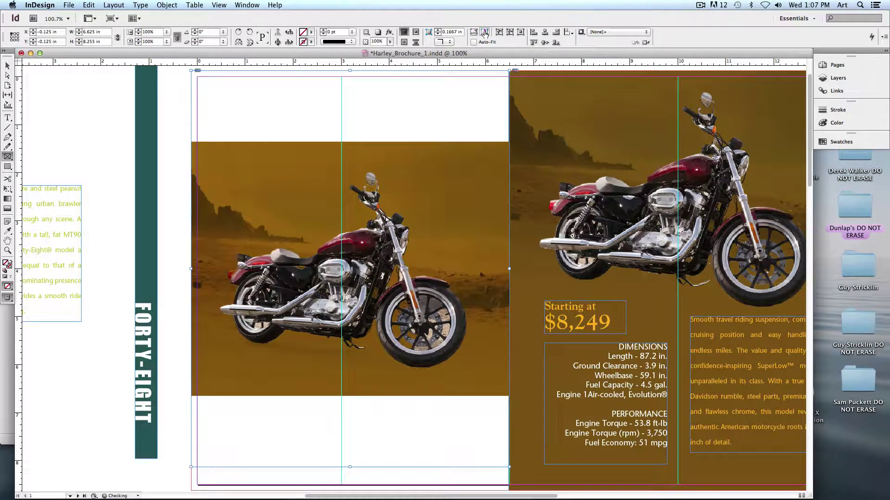
left_click(8, 66)
left_click(350, 270)
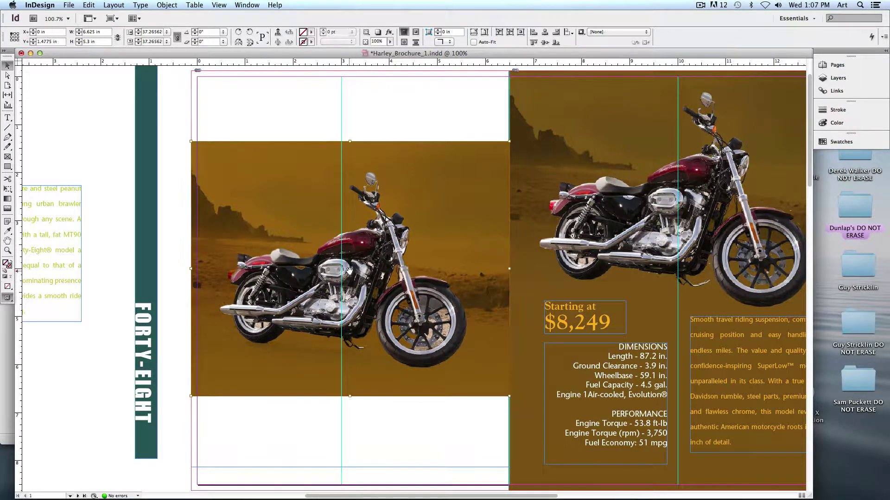
left_click_drag(343, 199, 344, 127)
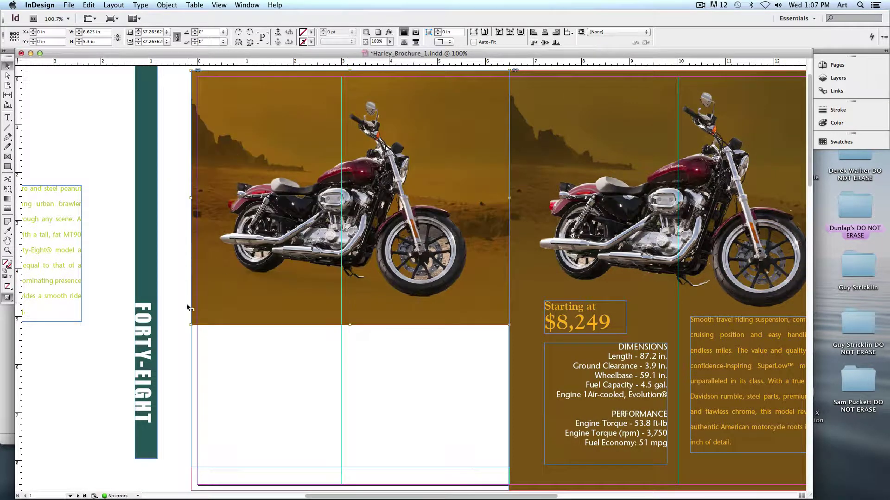
left_click_drag(190, 325, 167, 344)
left_click_drag(509, 344, 517, 350)
left_click_drag(413, 315, 418, 309)
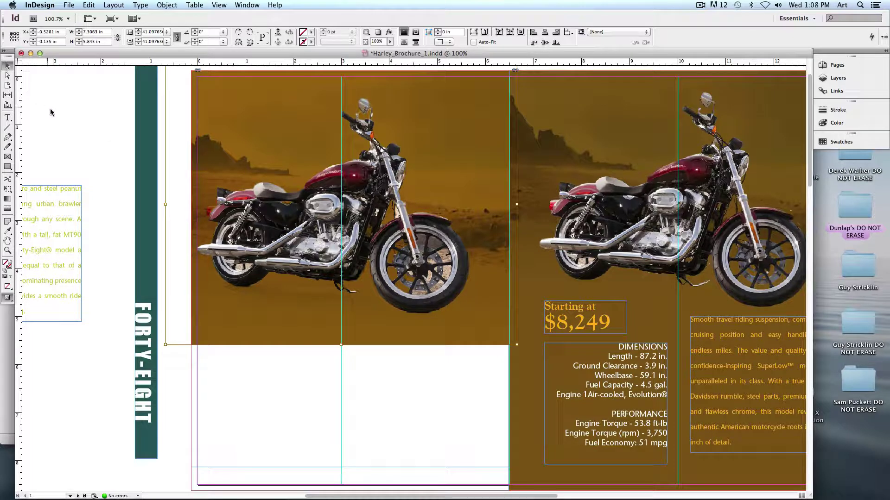
Fill the full-panel background frame with a brown sampled from the Superlow photo.
left_click(235, 129)
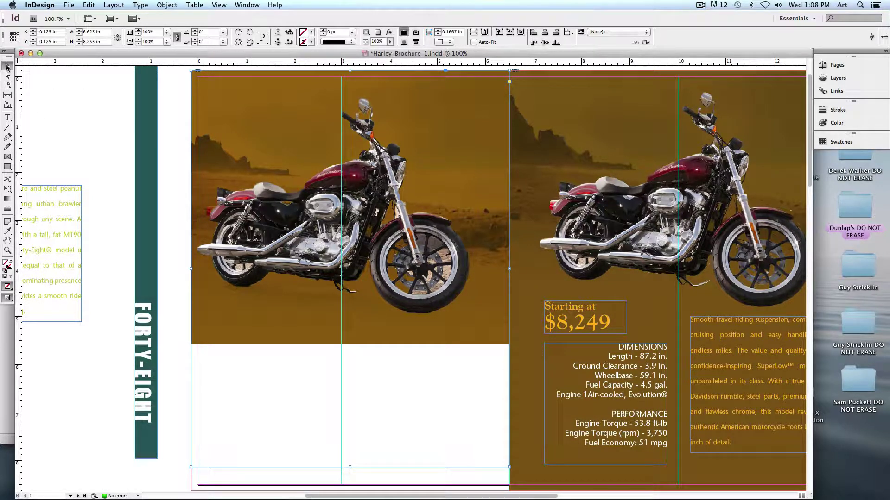
left_click(7, 67)
left_click(8, 231)
left_click(250, 332)
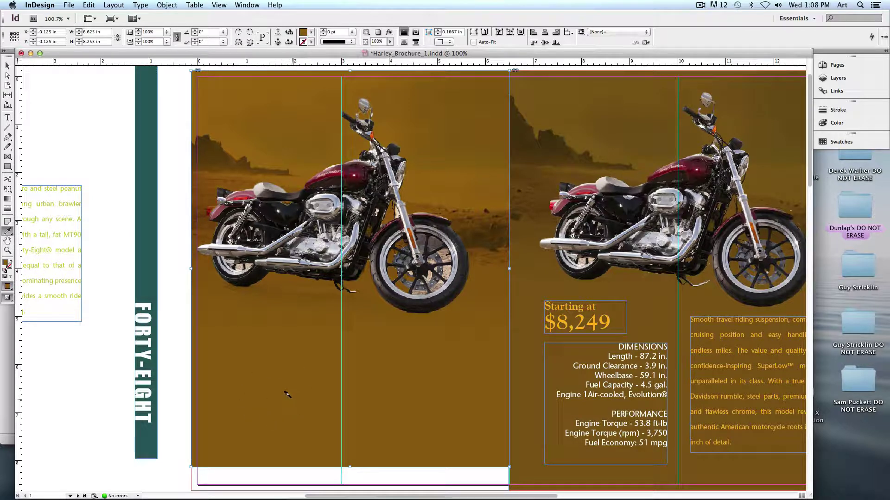
key("v")
left_click_drag(350, 467, 347, 443)
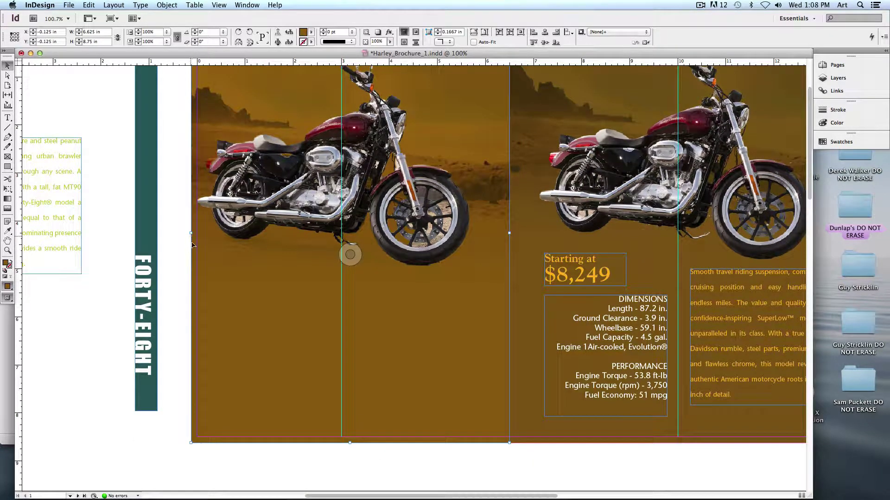
left_click(174, 280)
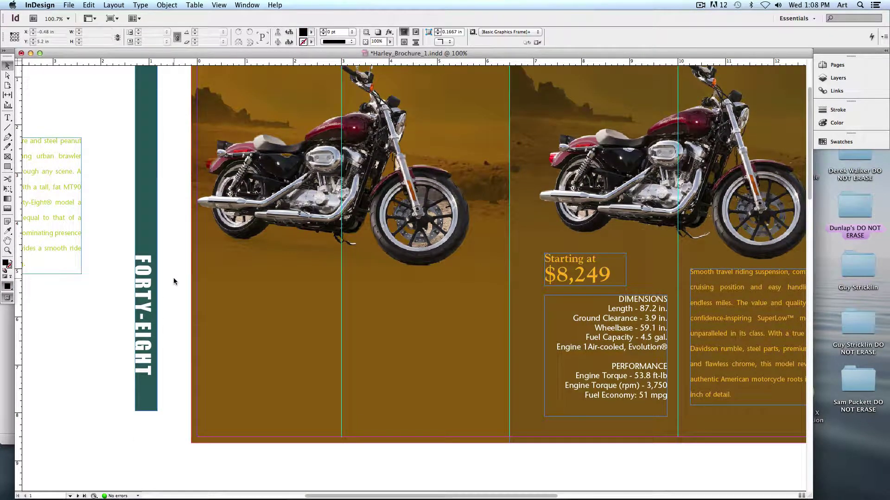
Check the FORTY-EIGHT bar and left photo, then zoom out to 75% to see the whole spread.
left_click(143, 227)
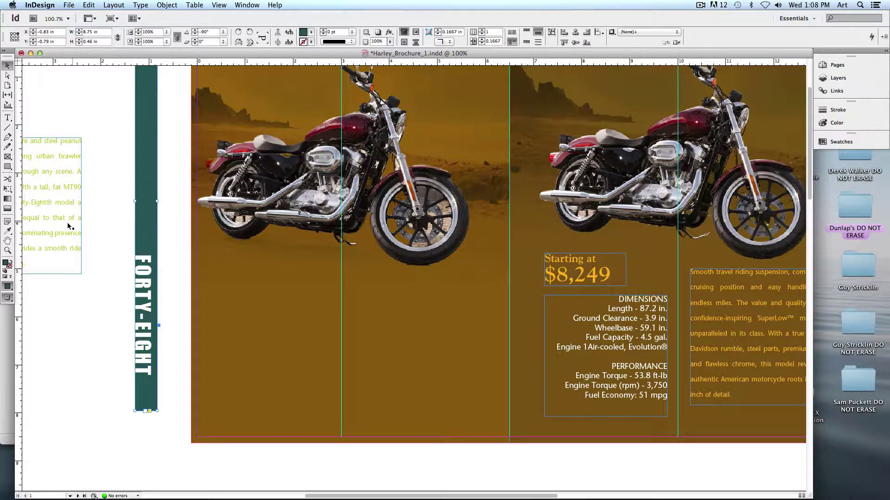
left_click(119, 229)
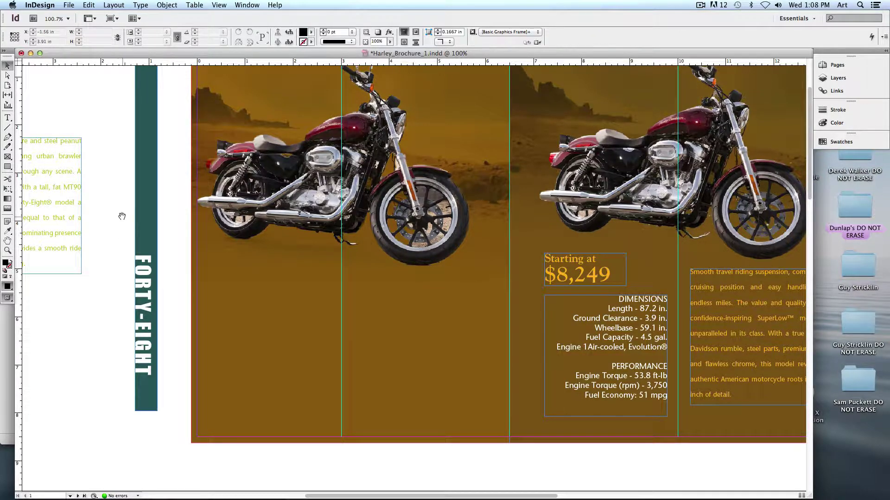
scroll(122, 217, "up", 2)
scroll(122, 216, "right", 2)
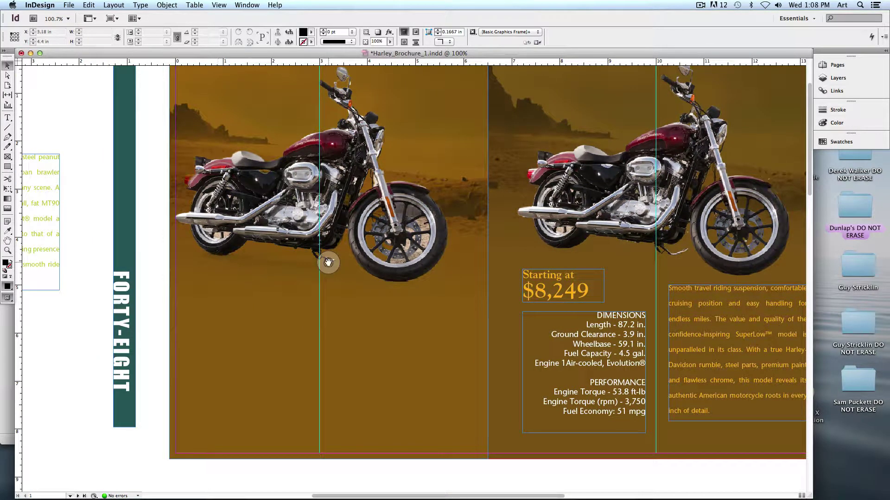
left_click(328, 262)
key("Delete")
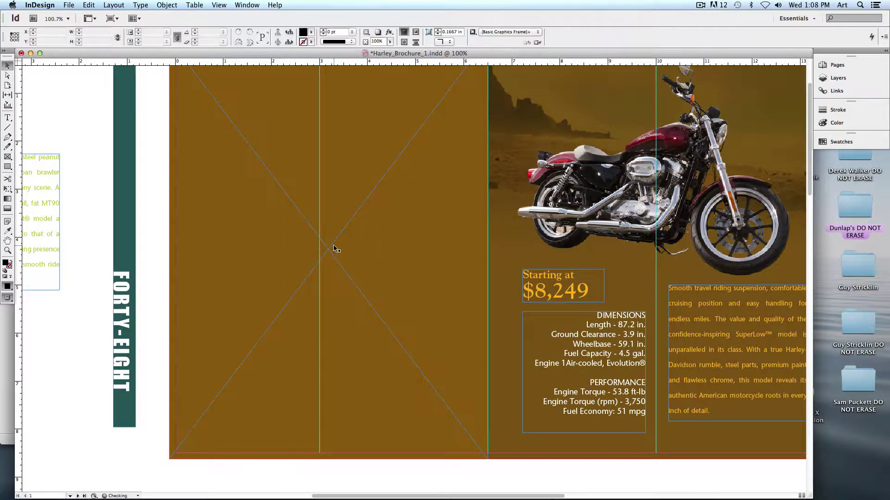
key("super+z")
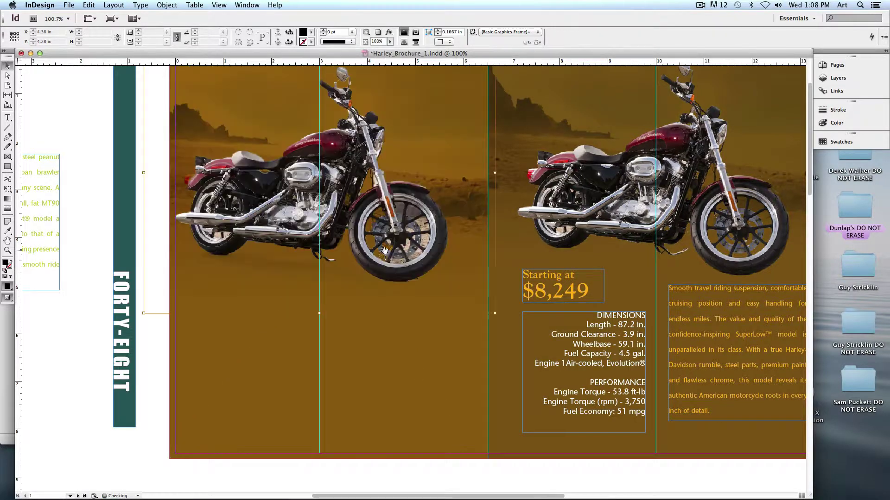
left_click(84, 214)
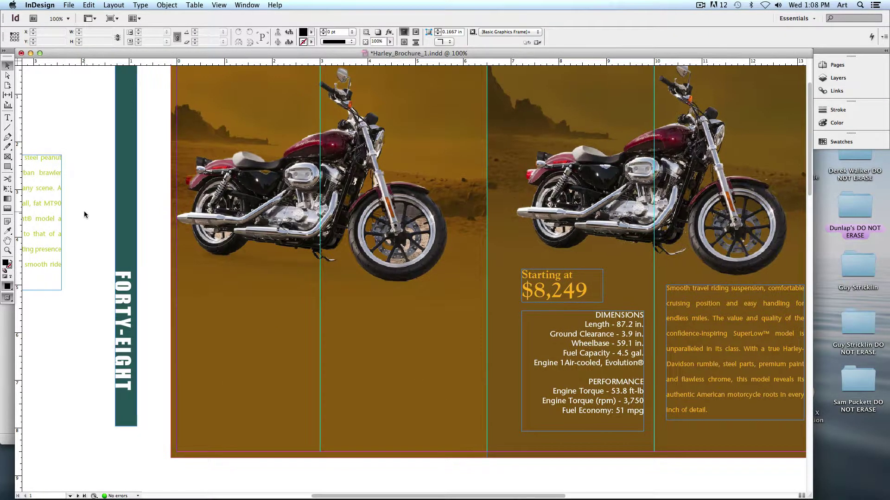
key("super+minus")
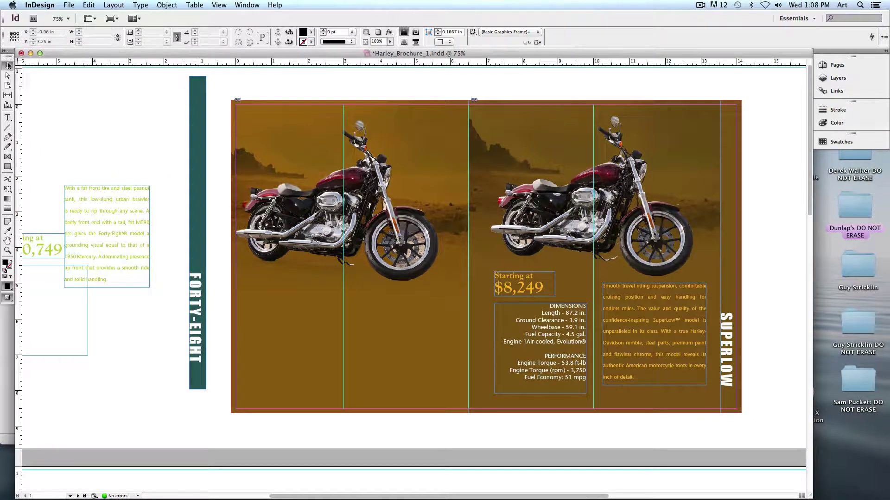
Show page 2 at 100% with the 'love the RIDE' 2014 CATALOG cover panel centred.
scroll(458, 321, "down", 1)
scroll(458, 320, "down", 10)
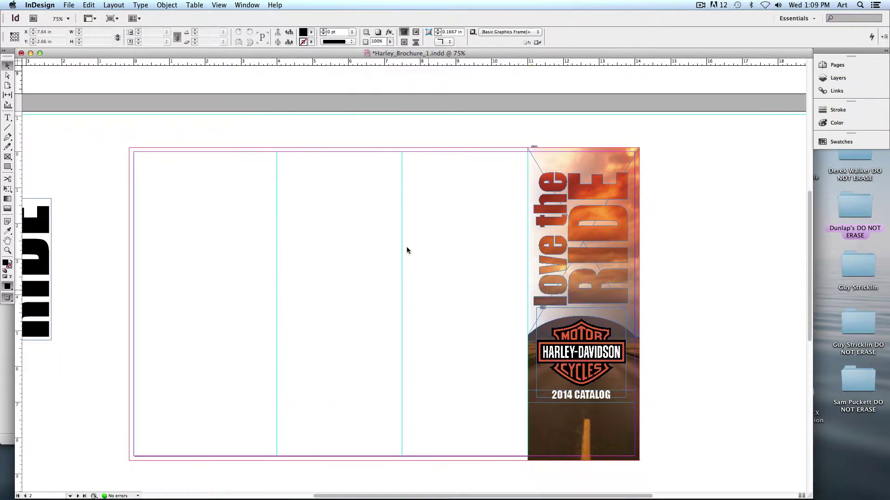
left_click_drag(406, 242, 401, 199)
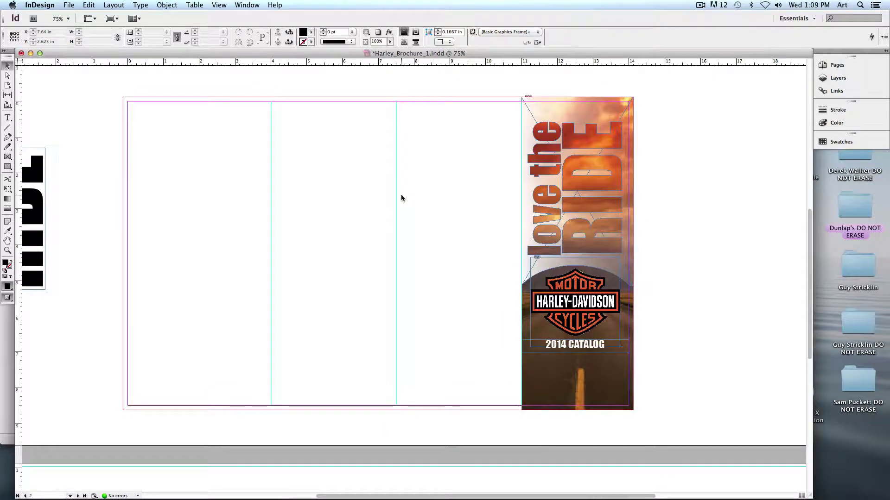
key("super+1")
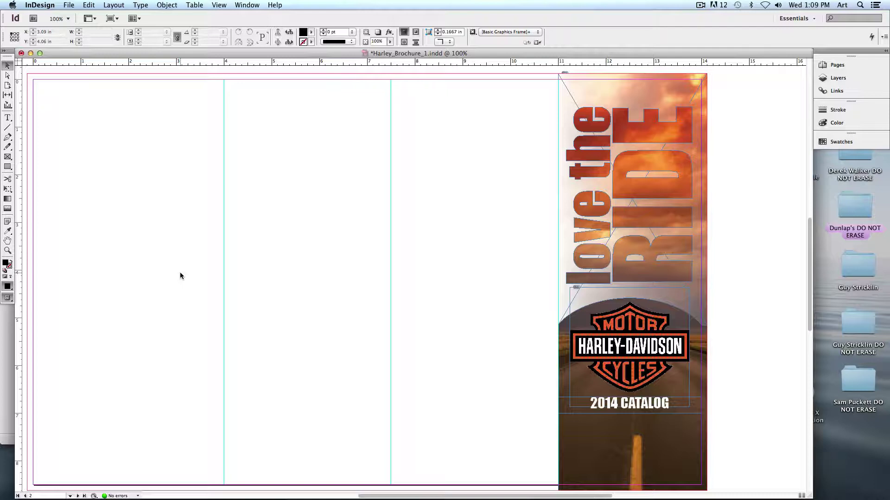
left_click(181, 276)
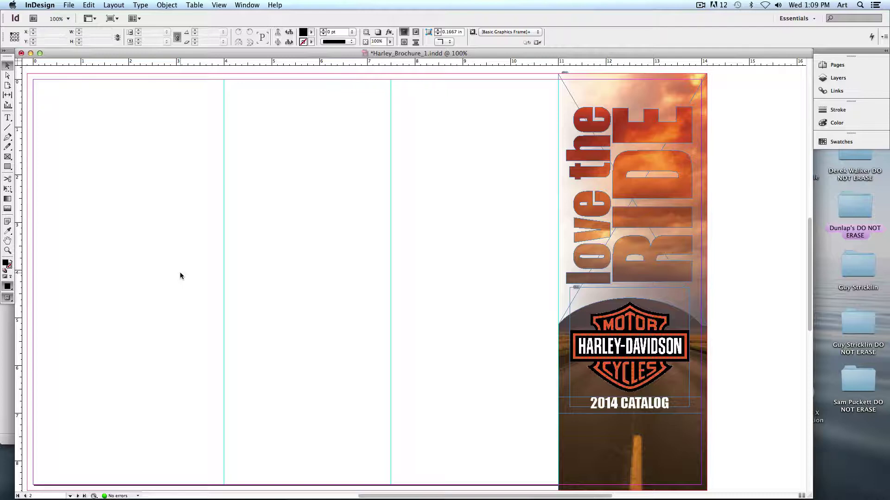
left_click_drag(289, 288, 85, 272)
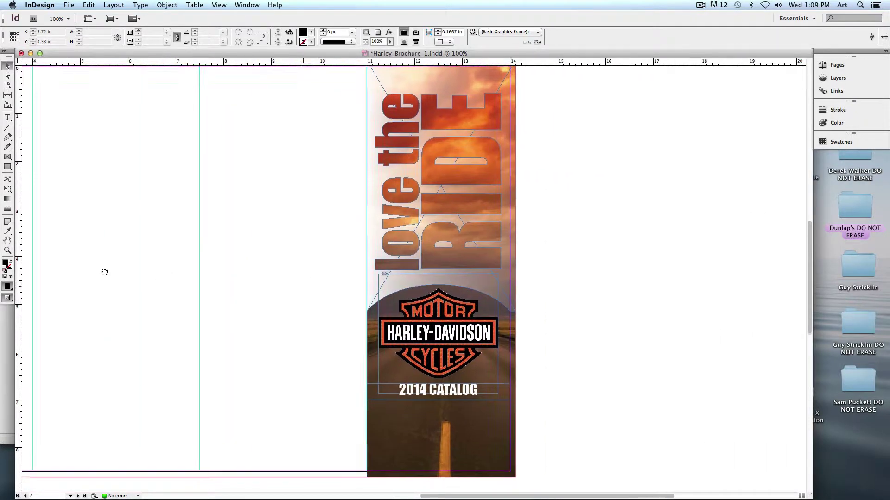
scroll(535, 234, "right", 2)
scroll(534, 235, "up", 1)
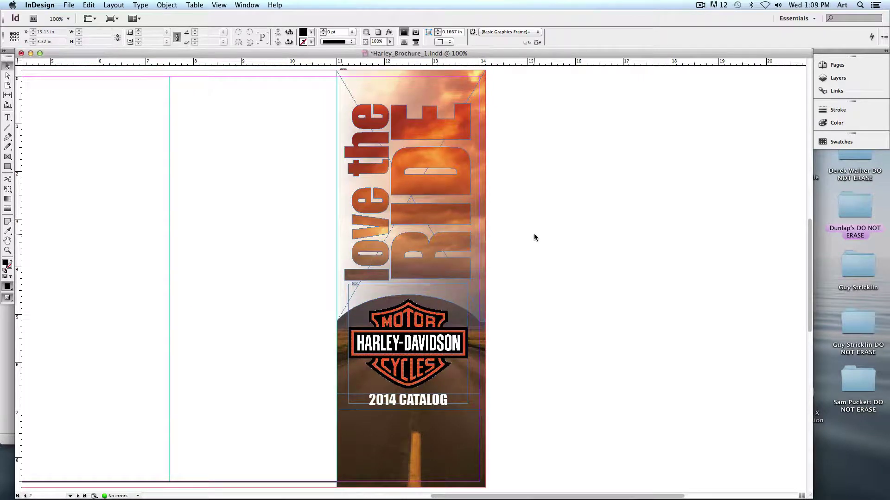
left_click(448, 343)
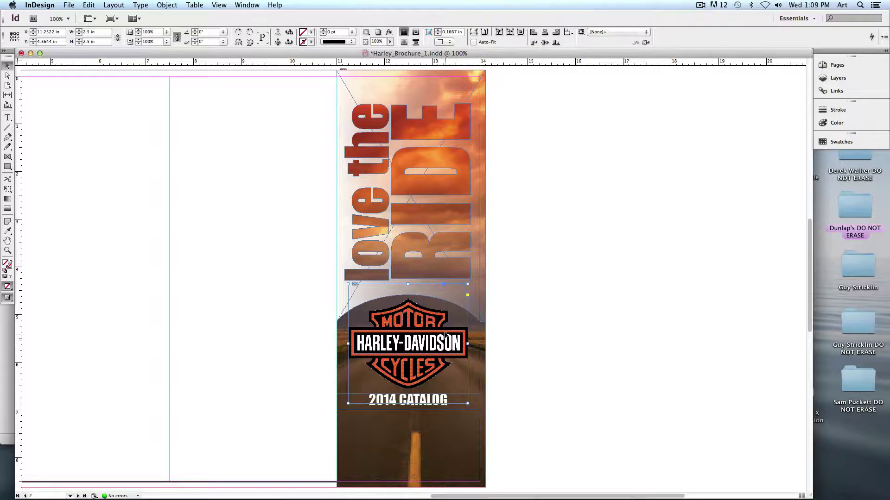
left_click_drag(435, 320, 626, 344)
left_click(528, 370)
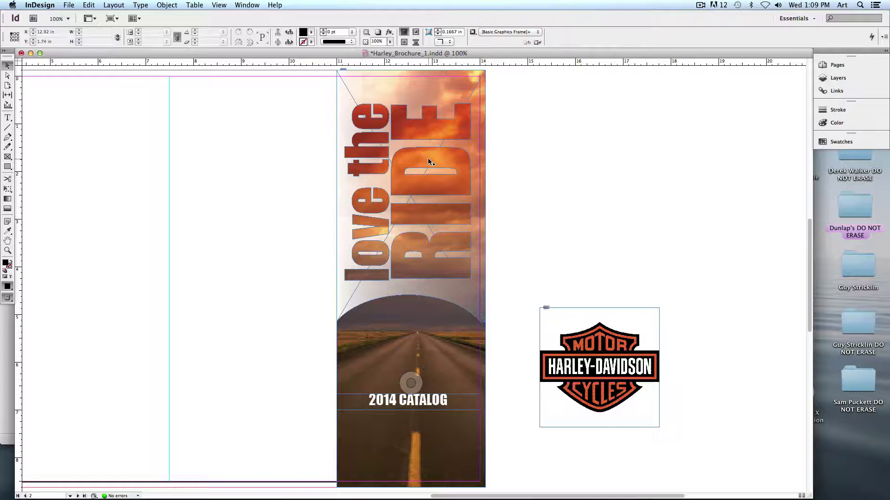
key("super+z")
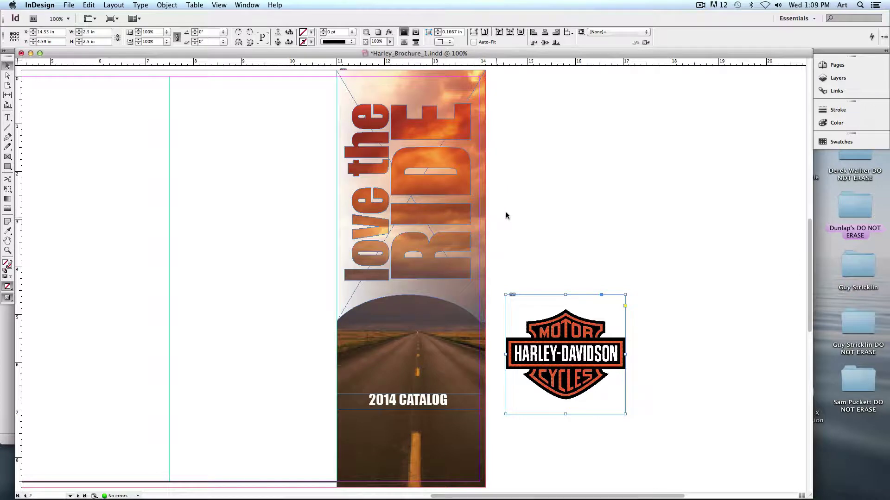
left_click_drag(608, 341, 451, 334)
left_click(498, 338)
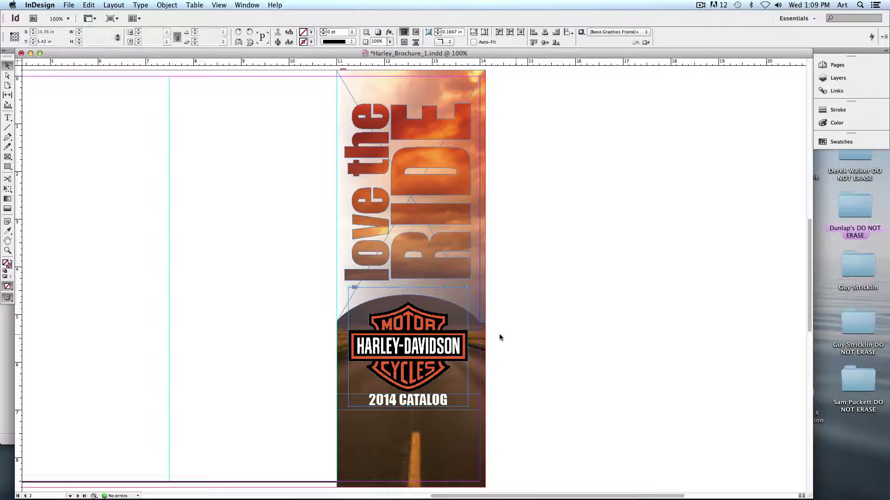
Switch to Preview screen mode to view the cover without guides or frame edges.
left_click(6, 299)
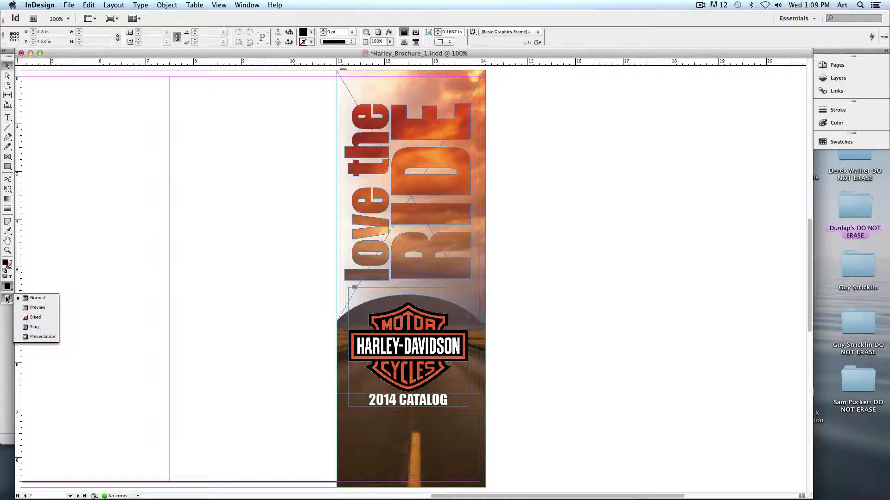
left_click(40, 308)
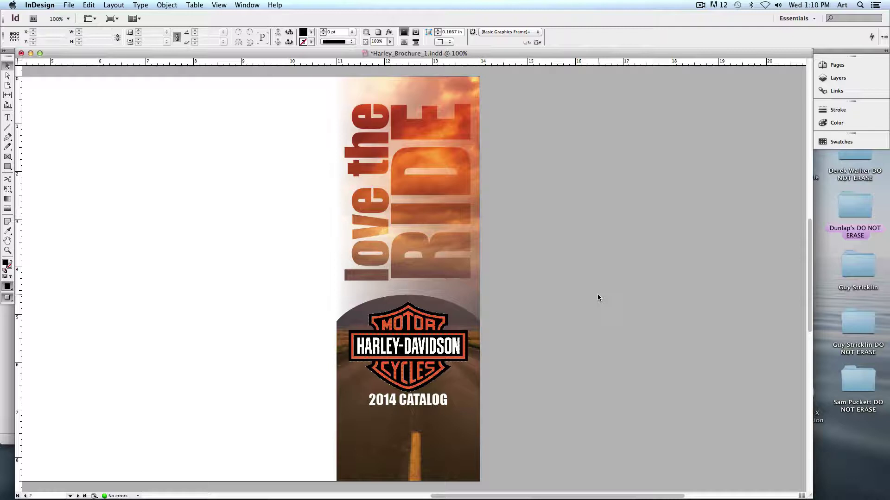
left_click(413, 214)
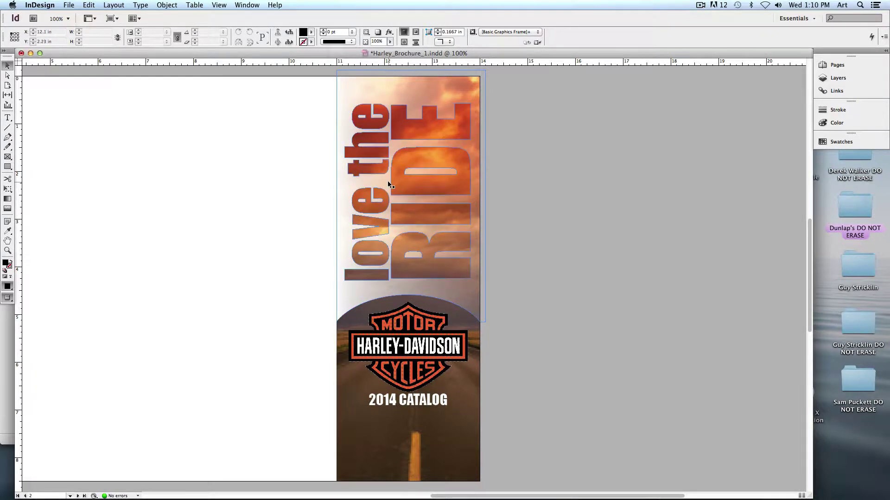
left_click(624, 136)
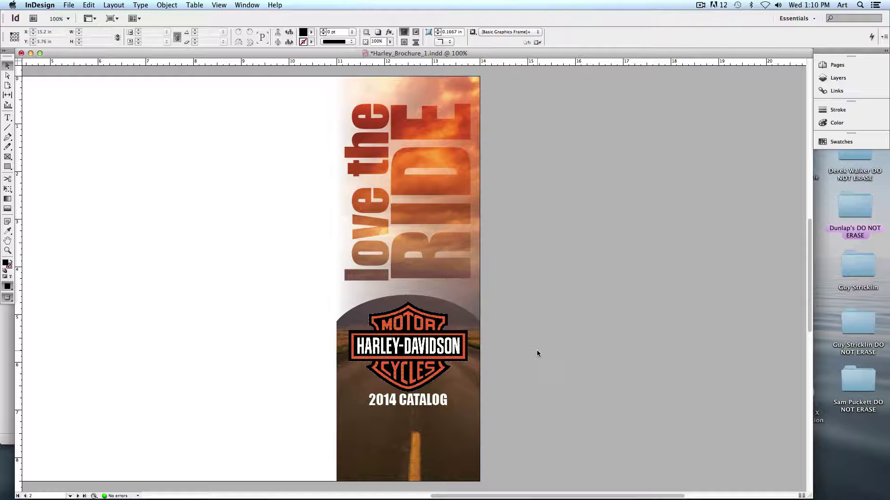
key("super+minus")
left_click_drag(307, 380, 354, 251)
scroll(354, 251, "down", 10)
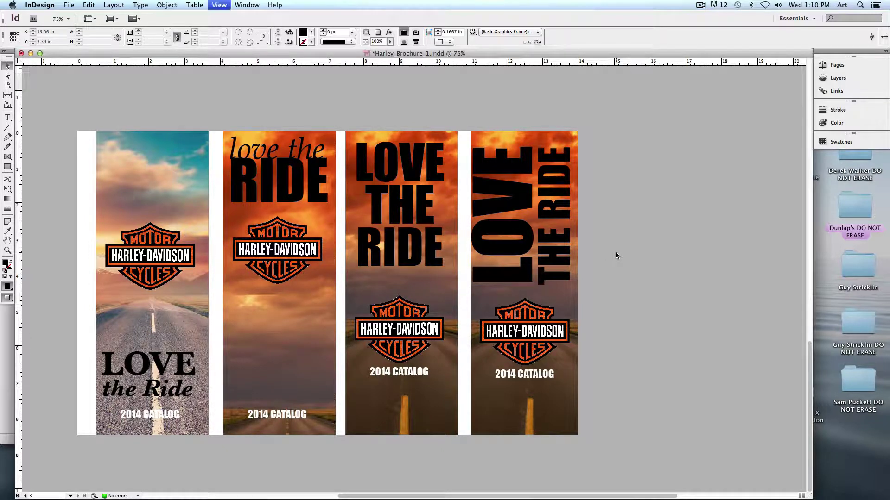
key("super+equal")
scroll(324, 250, "left", 8)
left_click(251, 245)
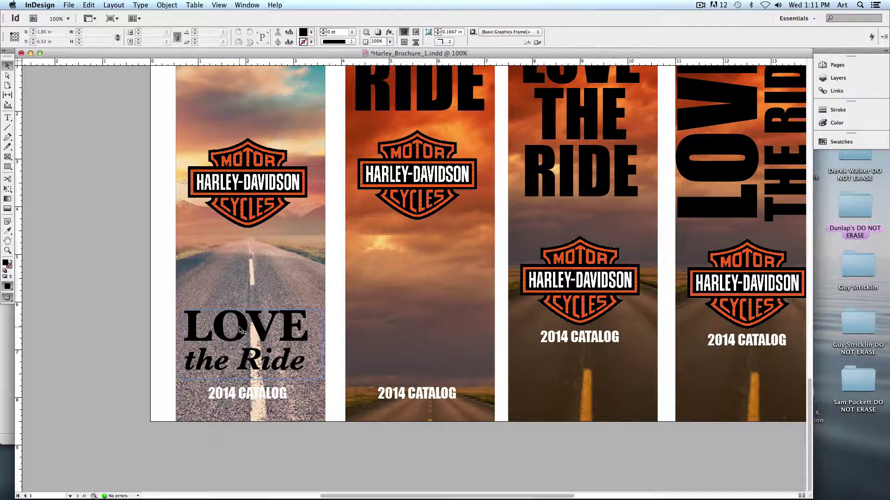
scroll(338, 121, "up", 5)
scroll(337, 120, "left", 4)
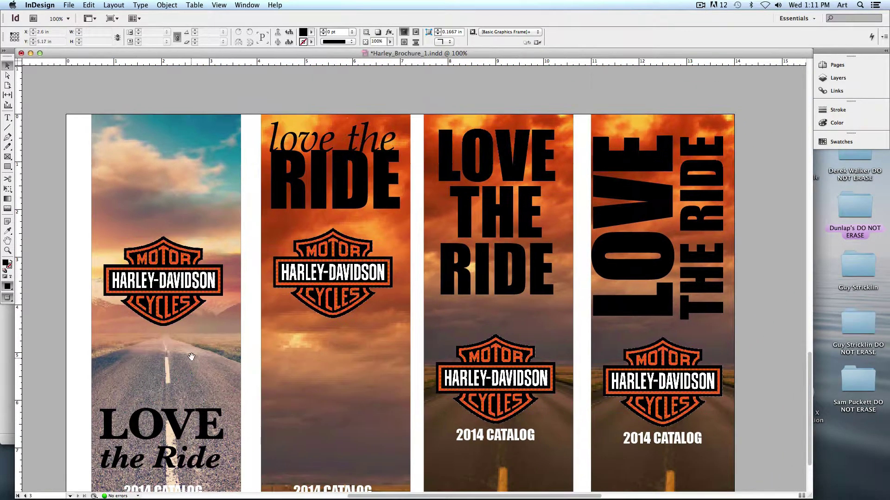
left_click(310, 177)
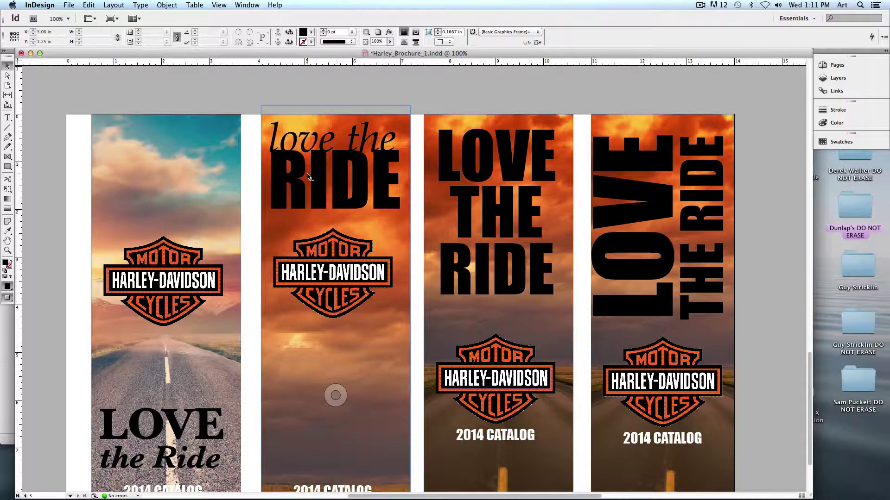
left_click(294, 170)
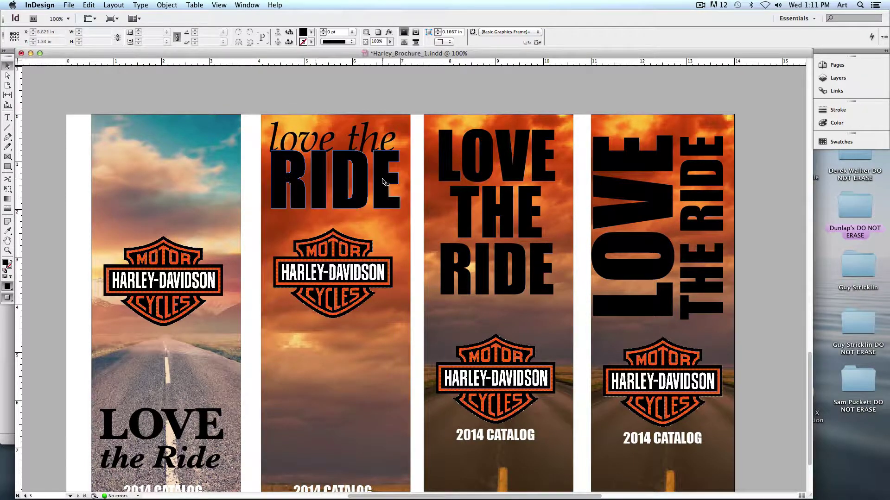
scroll(383, 181, "down", 2)
scroll(383, 182, "right", 5)
left_click(338, 184)
left_click(734, 194)
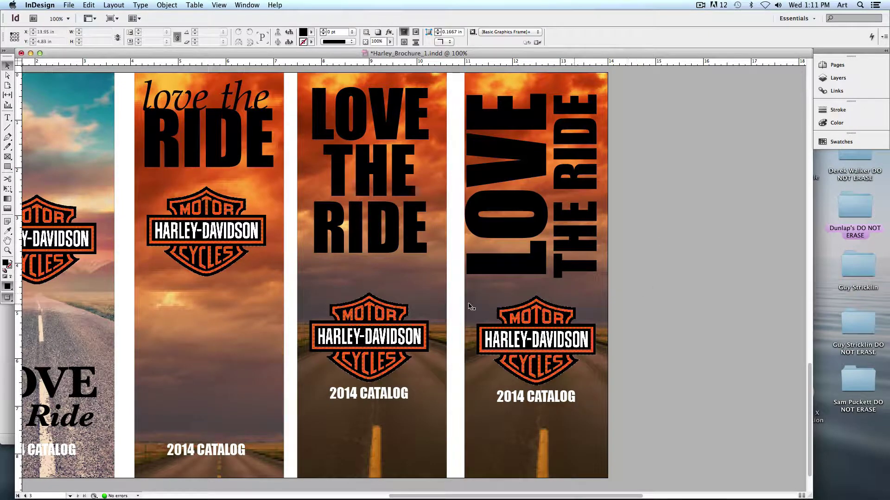
left_click_drag(356, 297, 301, 231)
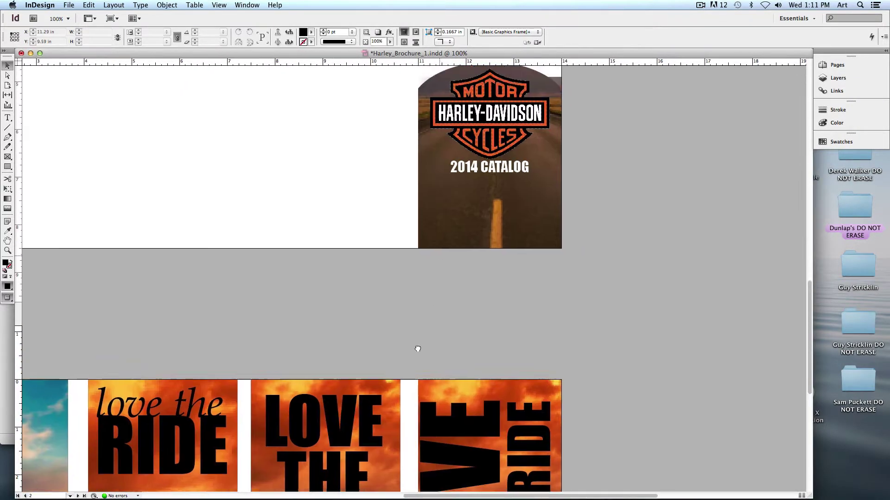
left_click_drag(395, 413, 521, 307)
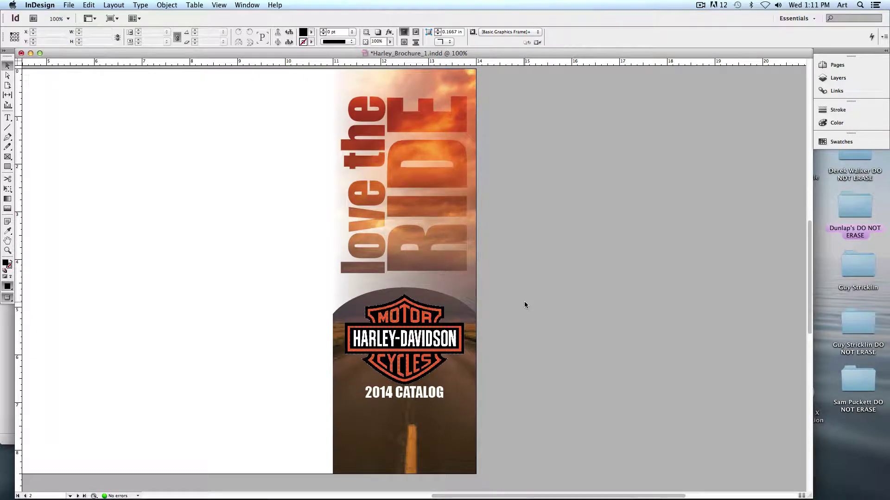
Open the ART216.A course page on Mississippi College Moodle in the browser.
mouse_move(86, 486)
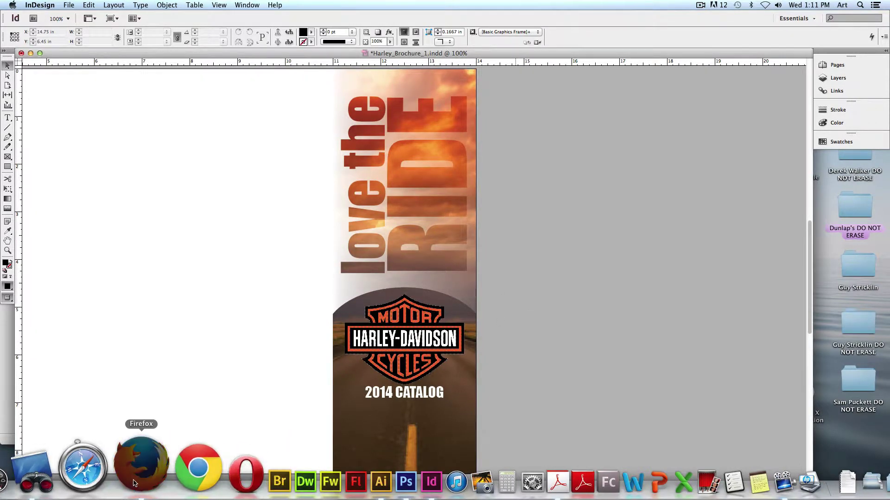
left_click(133, 484)
left_click(320, 22)
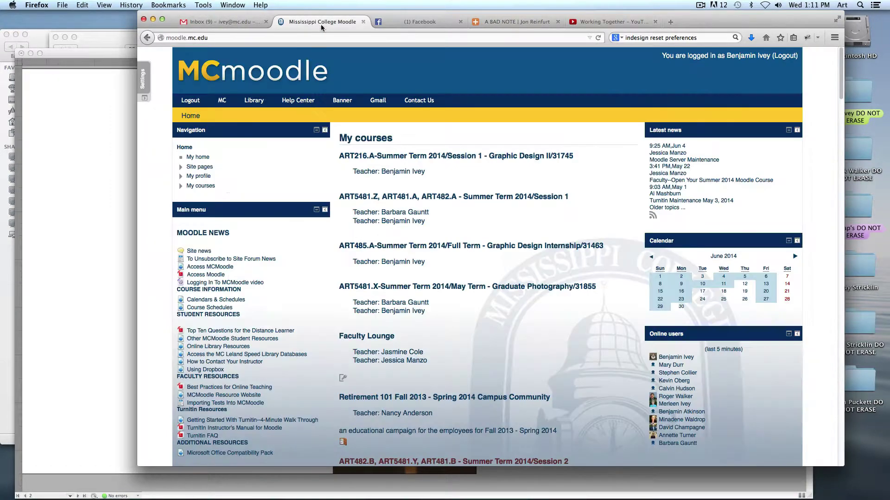
left_click(554, 157)
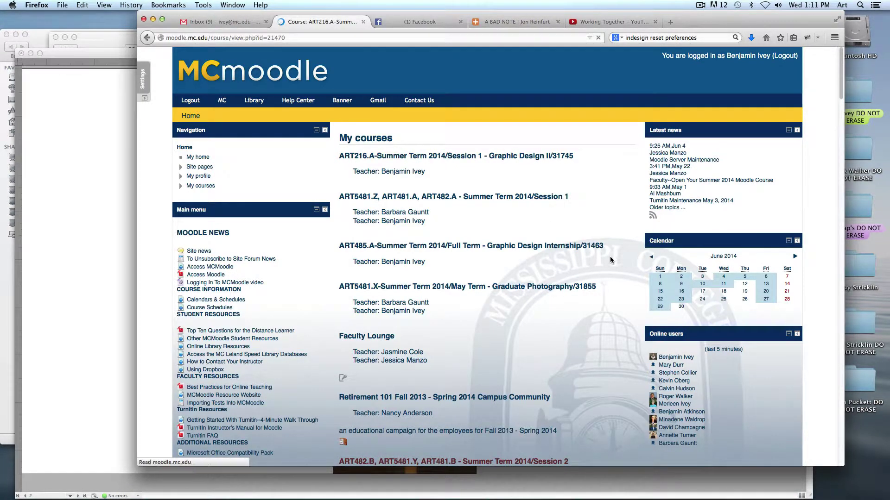
scroll(629, 241, "down", 20)
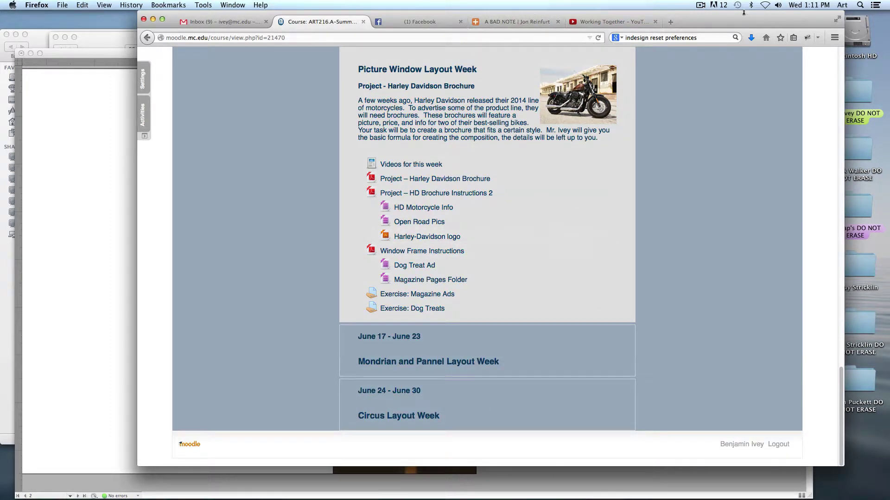
left_click_drag(742, 15, 704, 15)
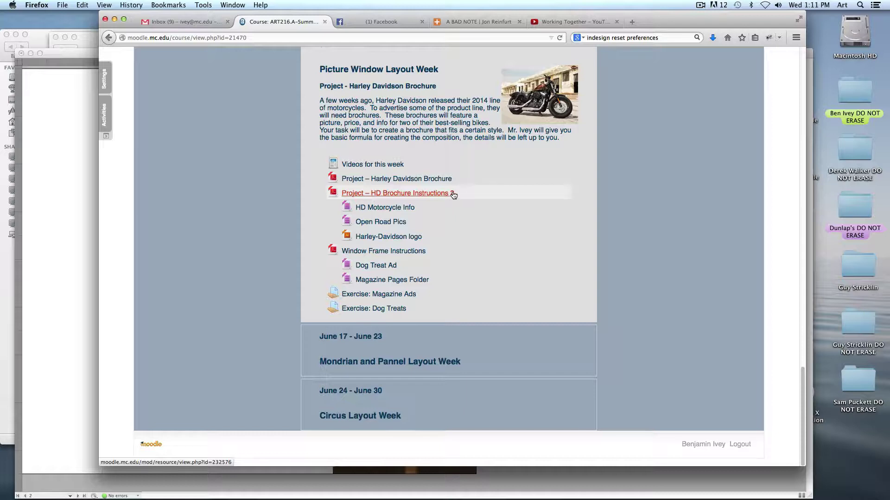
Save the Open Road Pics archive and Harley-Davidson_logo.eps as downloads, then minimize the browser.
left_click(377, 225)
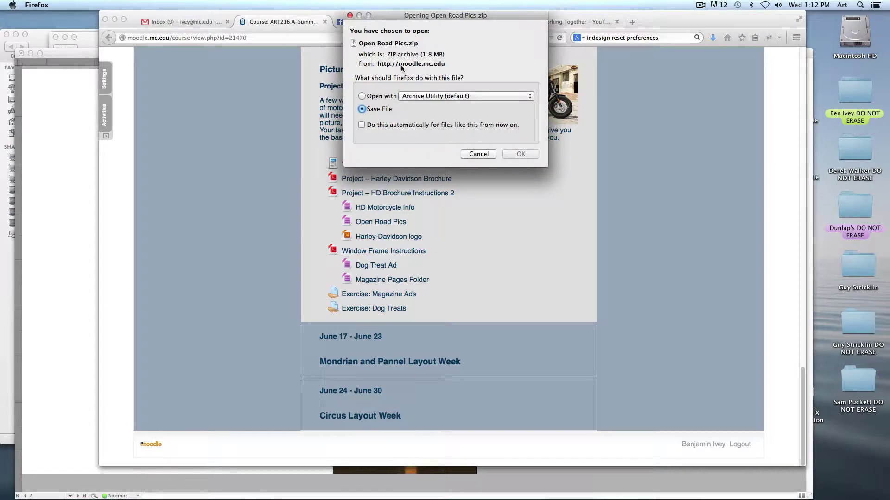
left_click(521, 154)
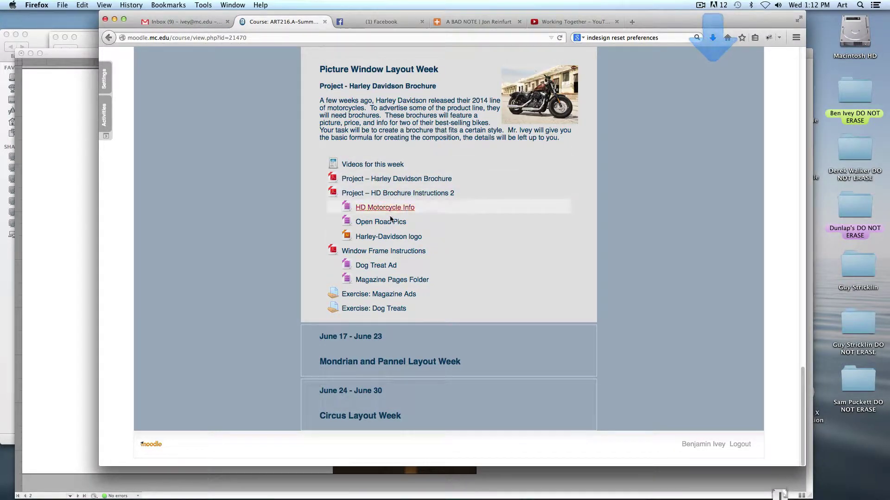
left_click(389, 237)
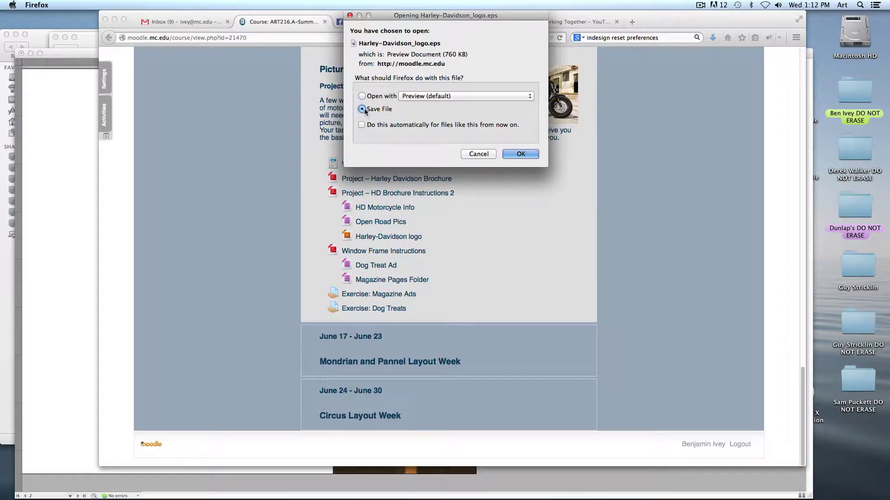
left_click(520, 155)
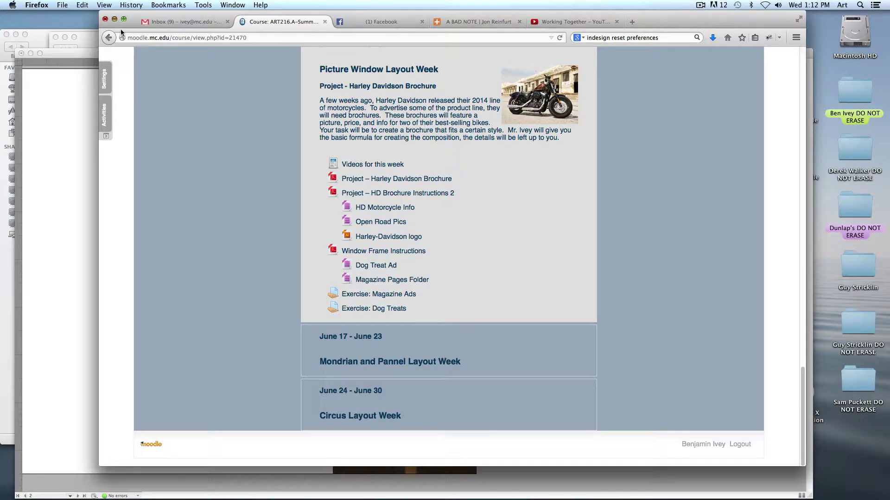
left_click(115, 19)
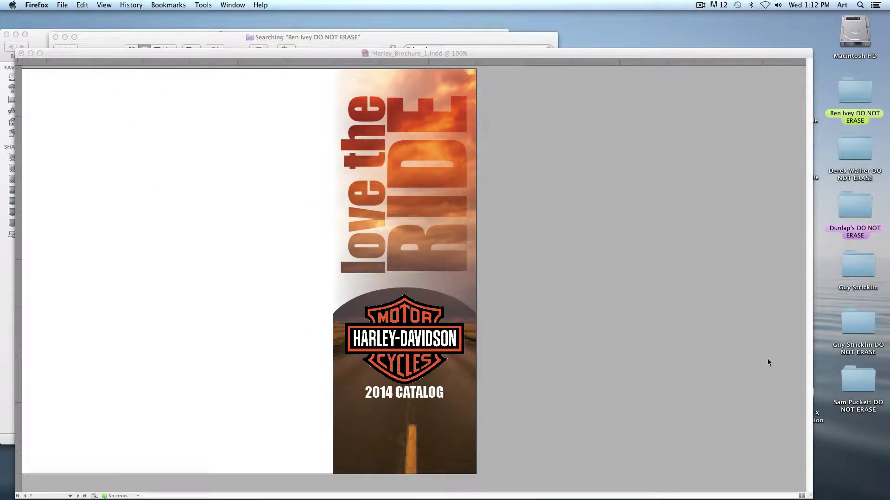
Move the logo EPS and Open Road Pics.zip from Downloads onto the desktop.
key("F11")
left_click(763, 474)
left_click_drag(533, 77, 709, 48)
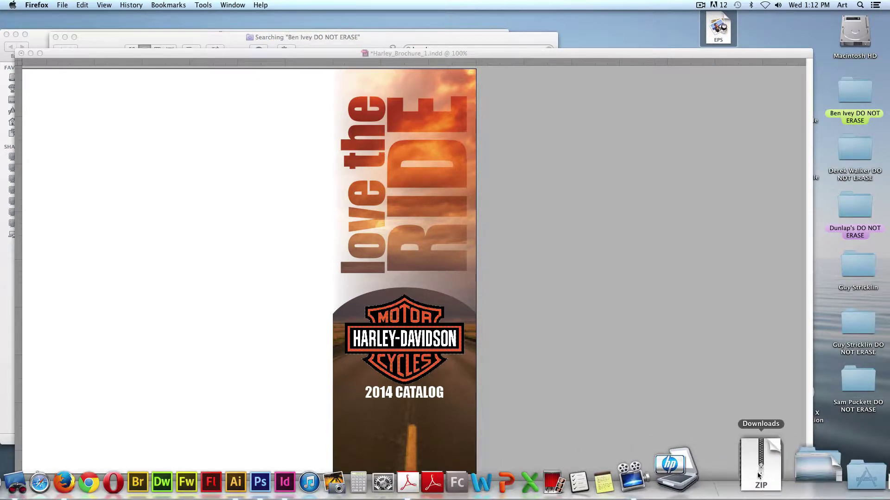
left_click(759, 476)
left_click_drag(533, 79, 583, 183)
key("F11")
left_click(641, 36)
left_click_drag(721, 56, 658, 186)
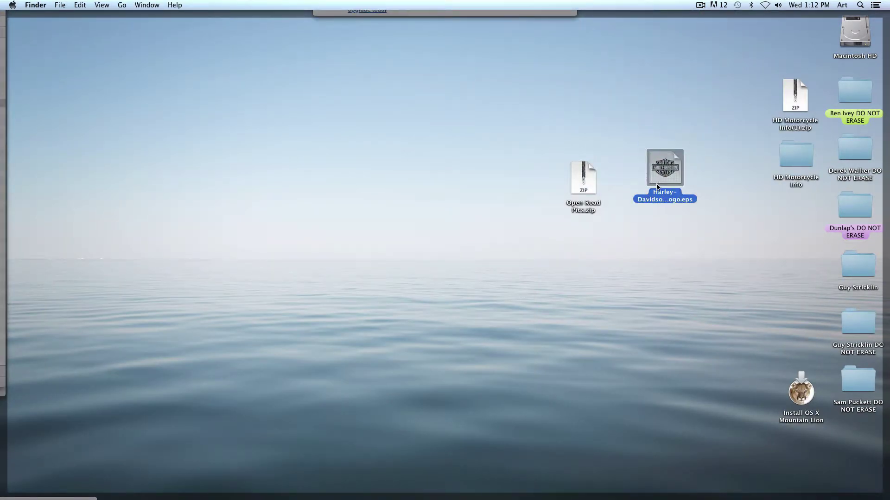
key("space")
key("space")
Unzip Open Road Pics.zip and open the extracted Open Road Pics folder.
left_click(593, 188)
double_click(577, 177)
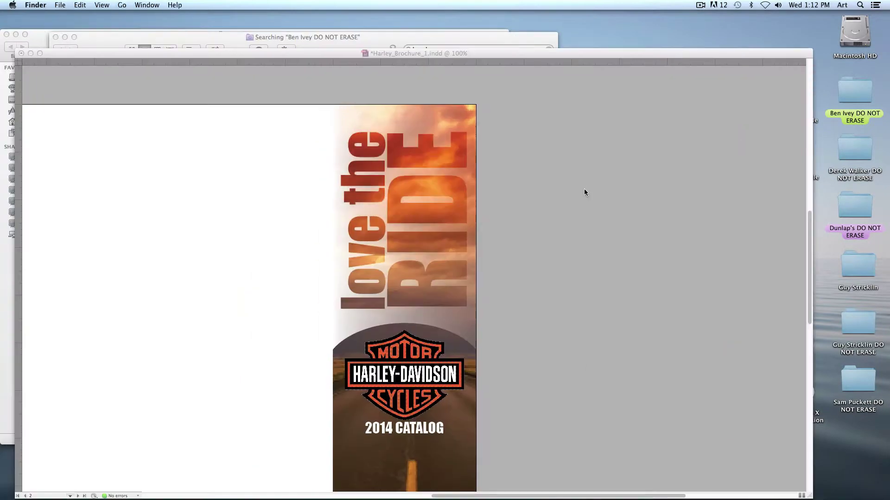
key("F11")
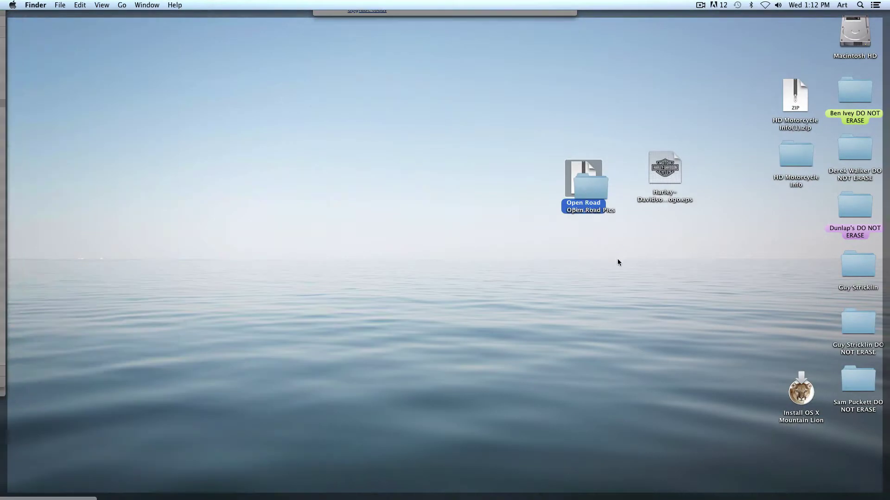
left_click_drag(589, 191, 586, 253)
double_click(588, 250)
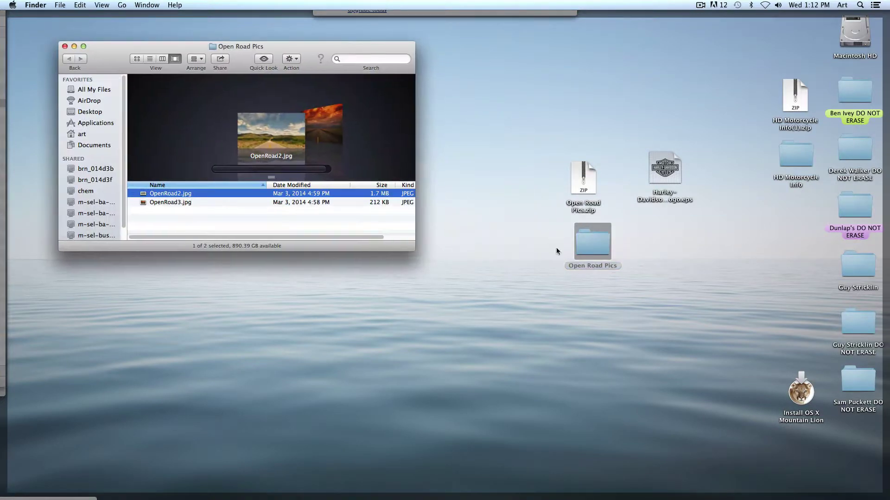
Quick Look OpenRoad2.jpg and OpenRoad3.jpg, then close the folder window.
left_click_drag(420, 251, 593, 397)
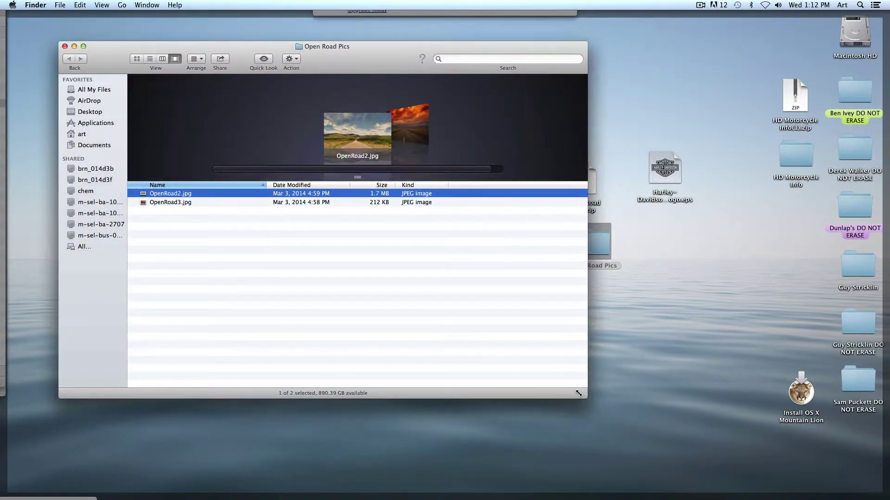
key("space")
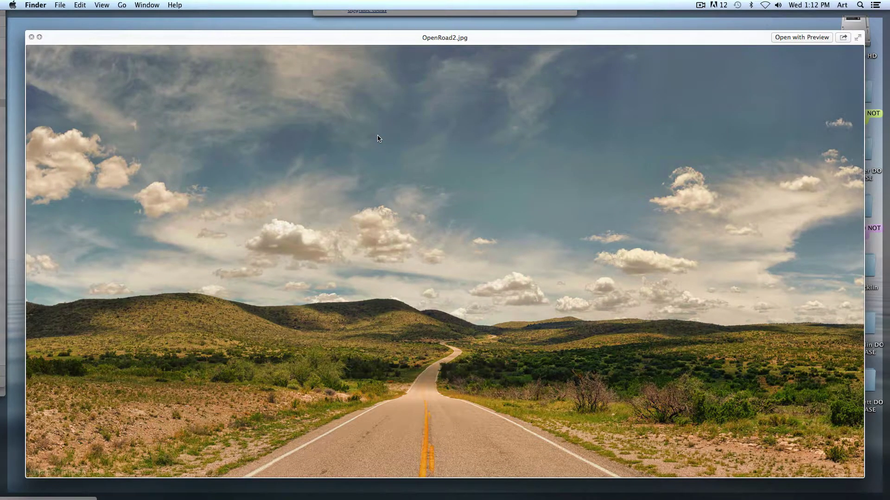
key("Down")
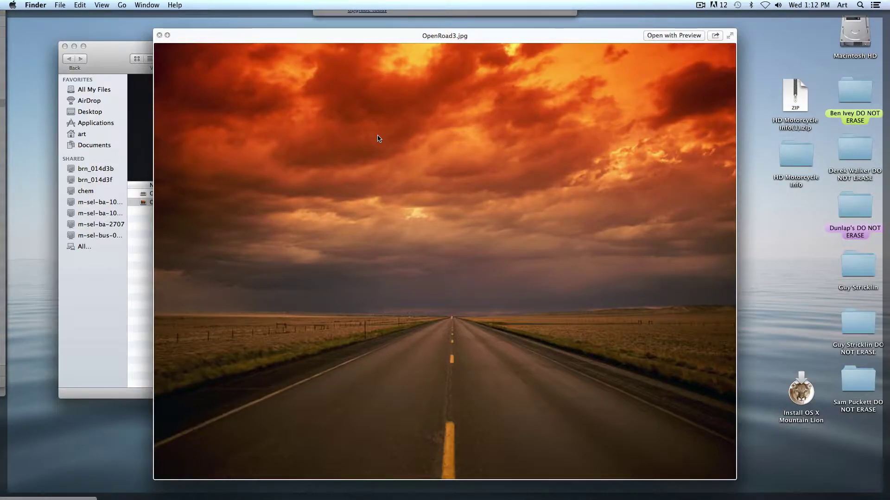
key("Up")
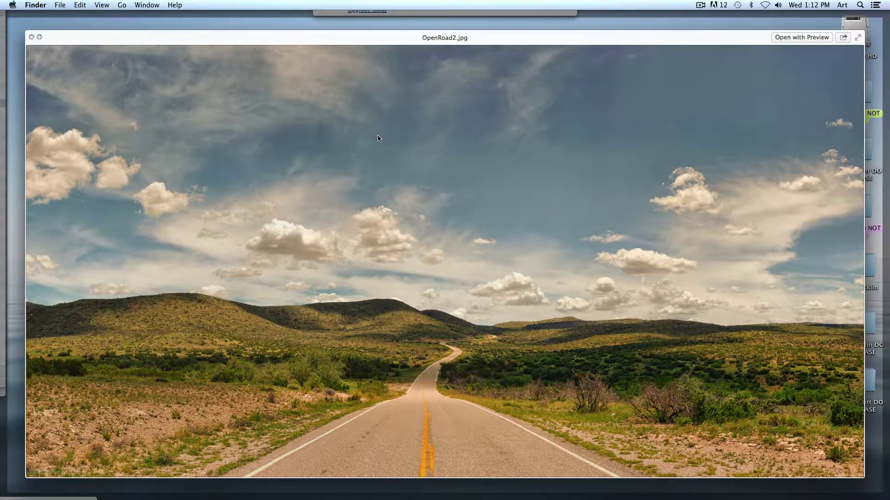
key("Down")
key("space")
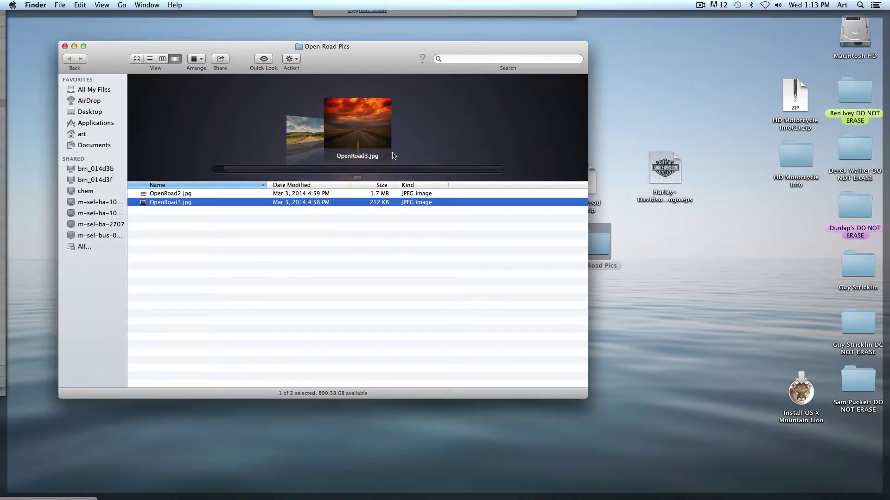
left_click(65, 47)
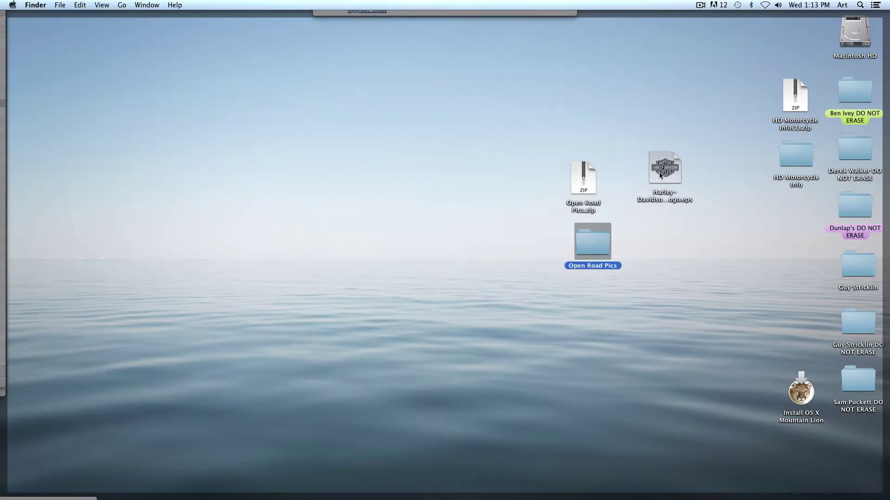
Open Harley-Davidson_logo.eps in Illustrator, enlarge its window and zoom in on the shield.
left_click_drag(658, 173, 308, 464)
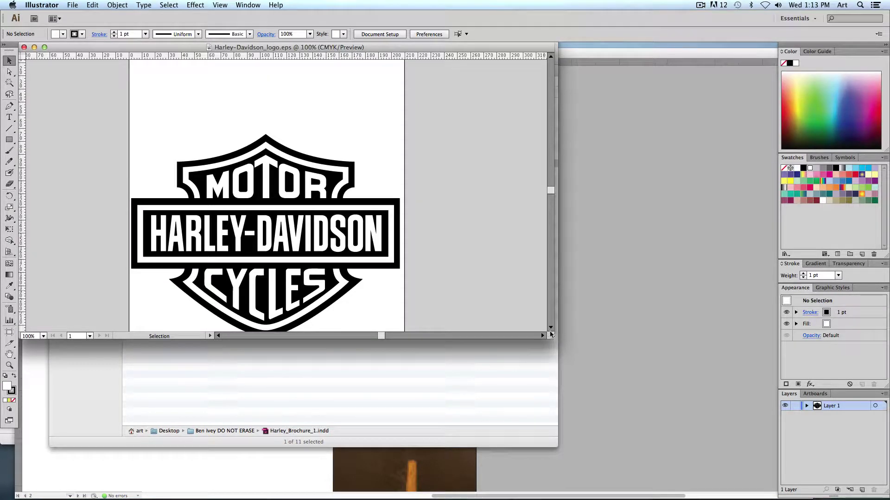
left_click_drag(552, 336, 717, 448)
left_click_drag(185, 175, 303, 180)
key("super+equal")
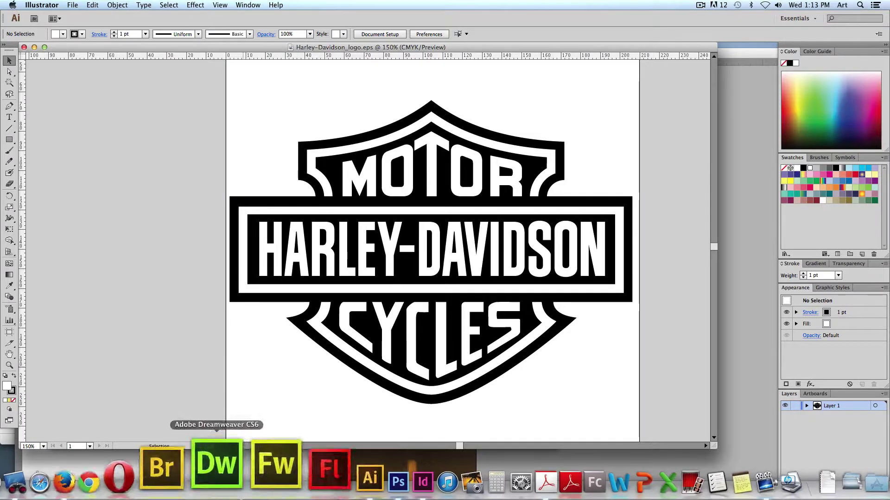
Search Google for 'harley davidson logo' in the Working Together tab.
left_click(138, 471)
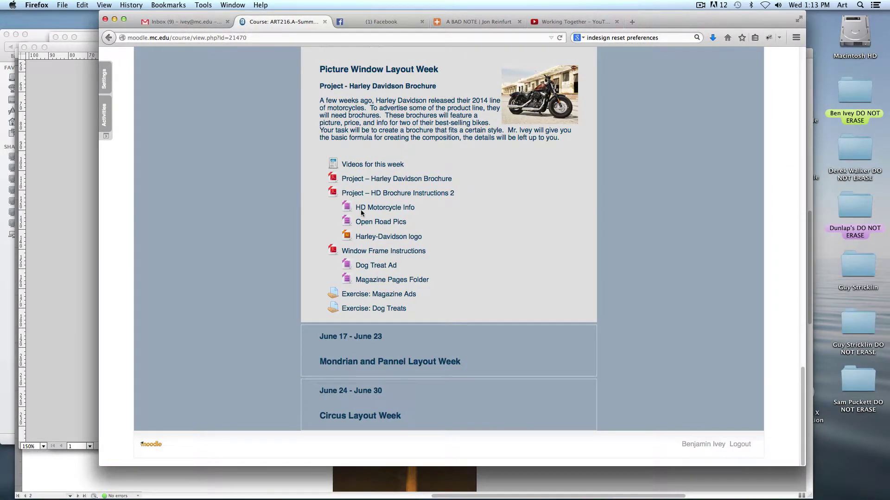
left_click(583, 24)
left_click(616, 38)
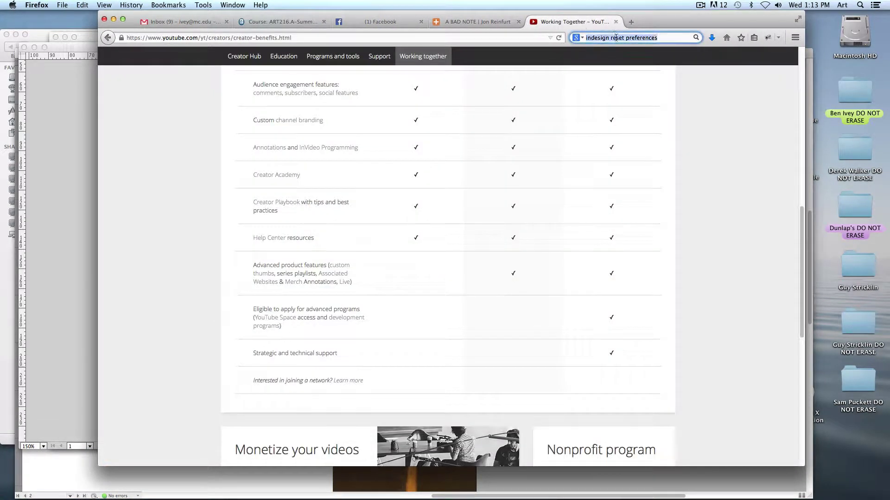
type("harley dav")
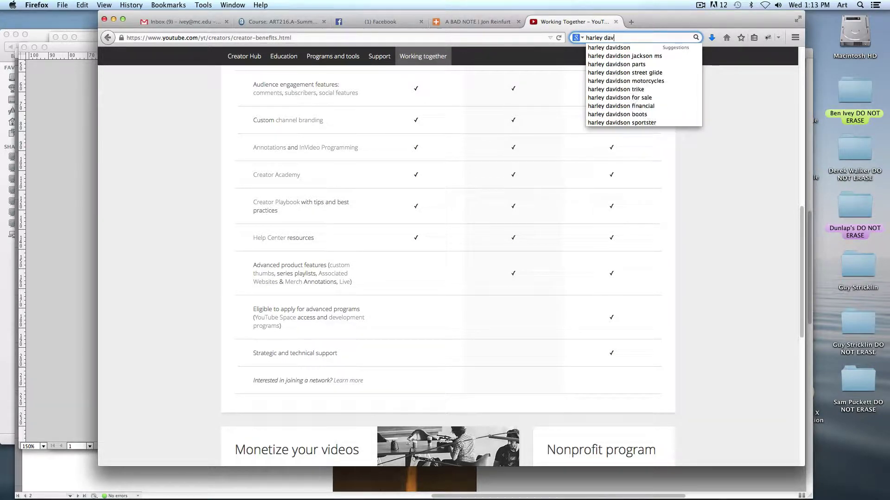
key("Down")
key("Return")
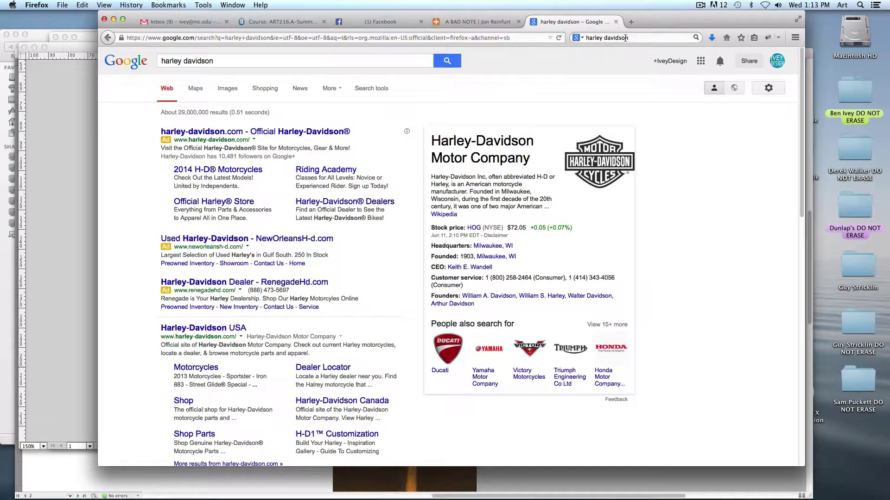
left_click(252, 64)
type("logo")
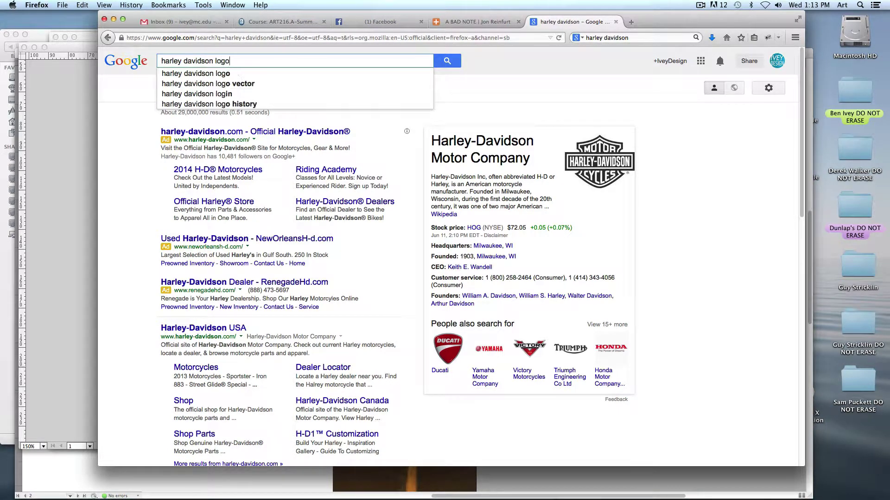
key("Return")
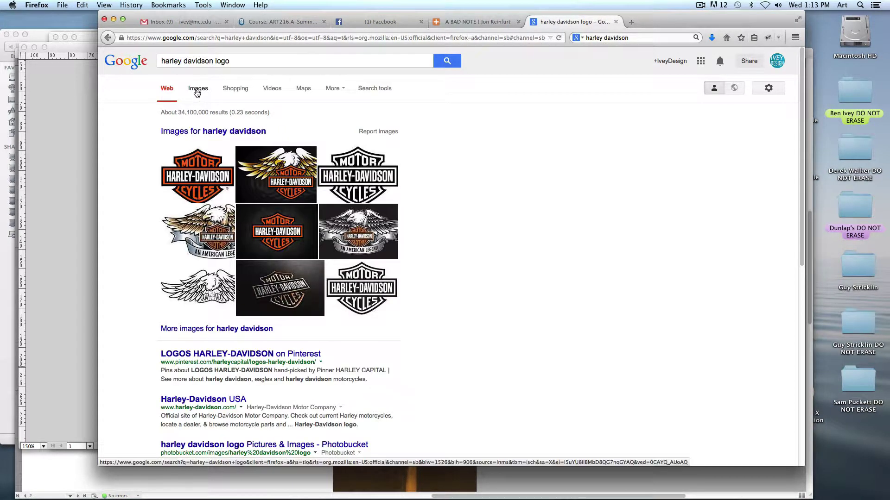
Show image results and enlarge the first orange shield logo, moving the browser aside.
left_click(198, 90)
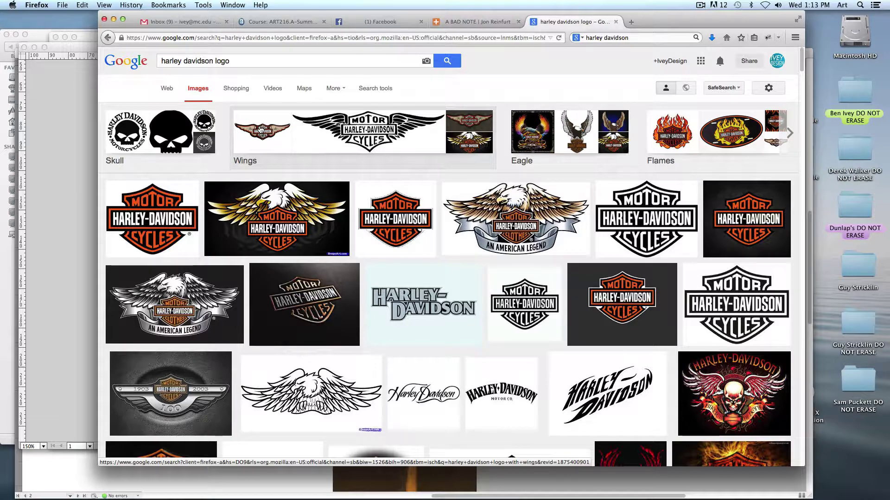
left_click(163, 203)
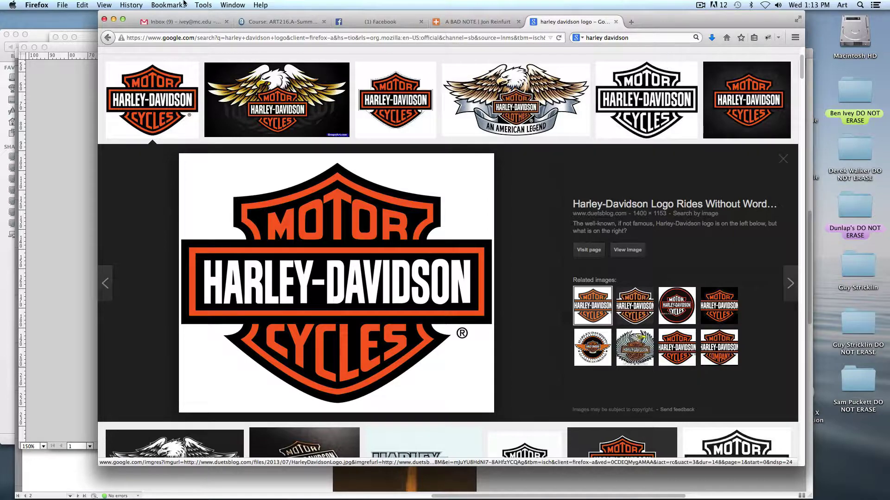
left_click_drag(180, 16, 197, 23)
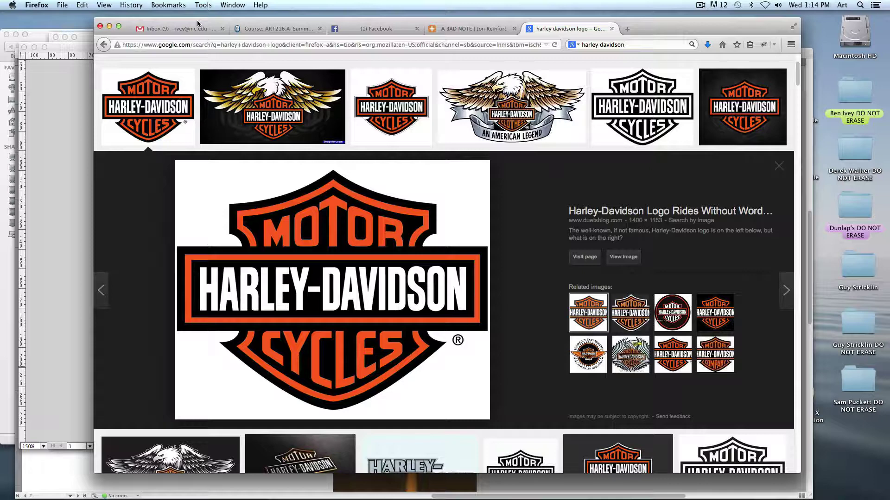
Try hex FFAA22 and a darker red-orange in the fill Color Picker, then cancel it.
left_click(72, 195)
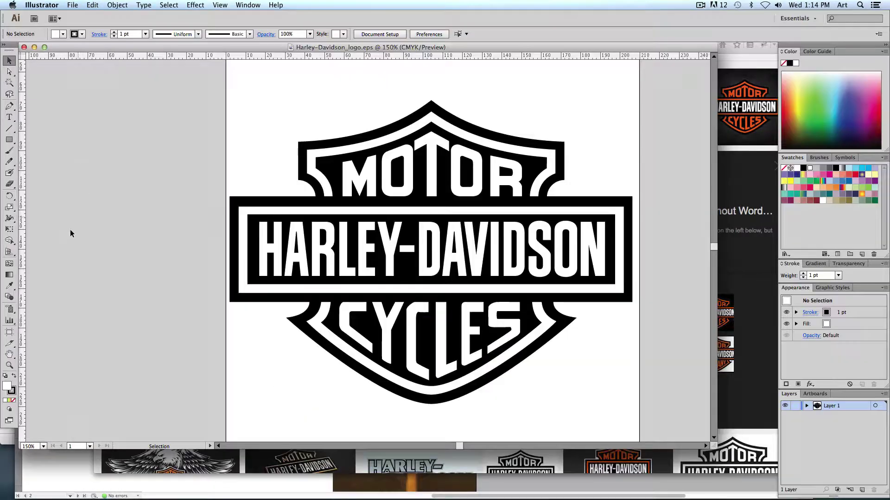
double_click(7, 385)
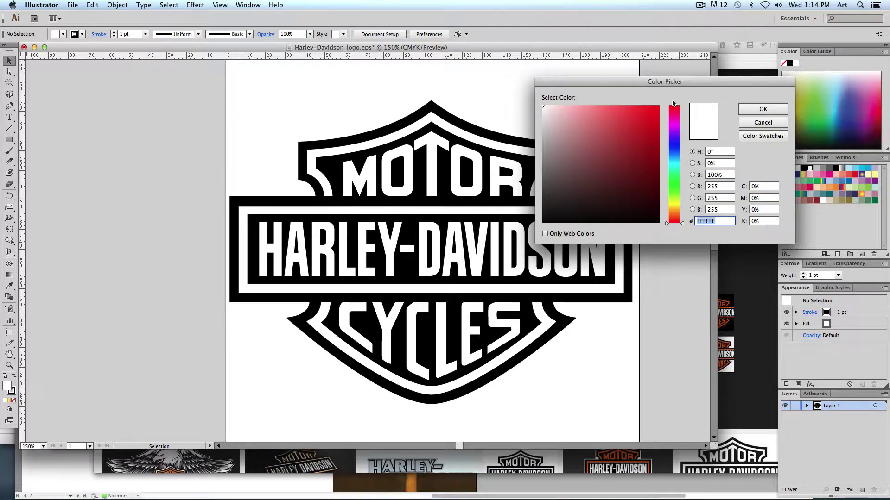
left_click_drag(675, 83, 539, 88)
left_click_drag(539, 223, 536, 206)
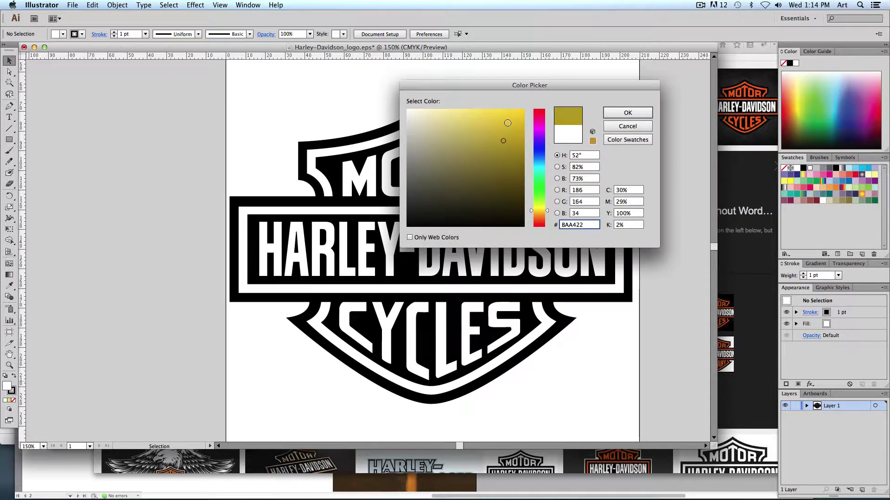
type("F9CA46")
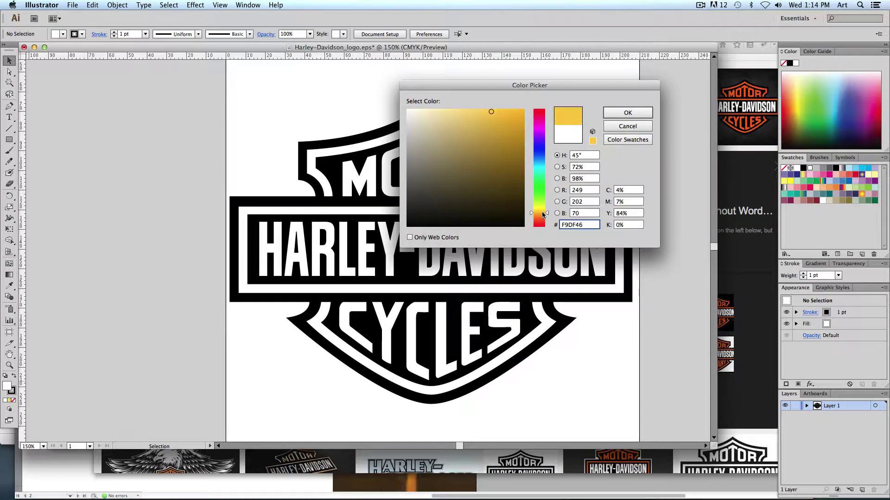
key("BackSpace")
key("BackSpace")
key("BackSpace")
key("BackSpace")
key("BackSpace")
key("BackSpace")
type("FFAA22")
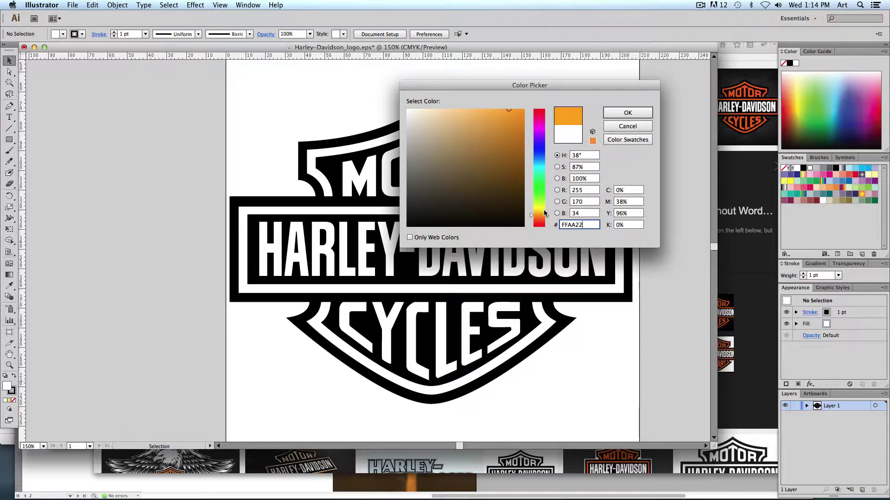
left_click_drag(544, 211, 544, 221)
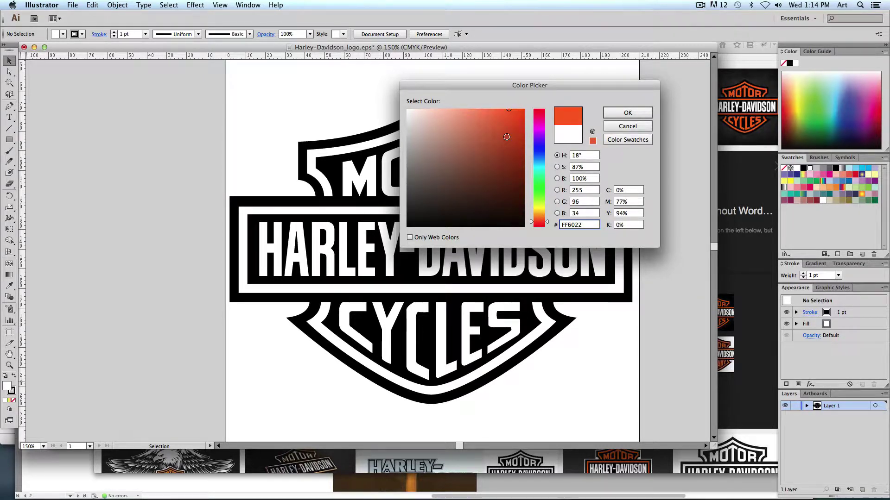
left_click_drag(506, 137, 502, 120)
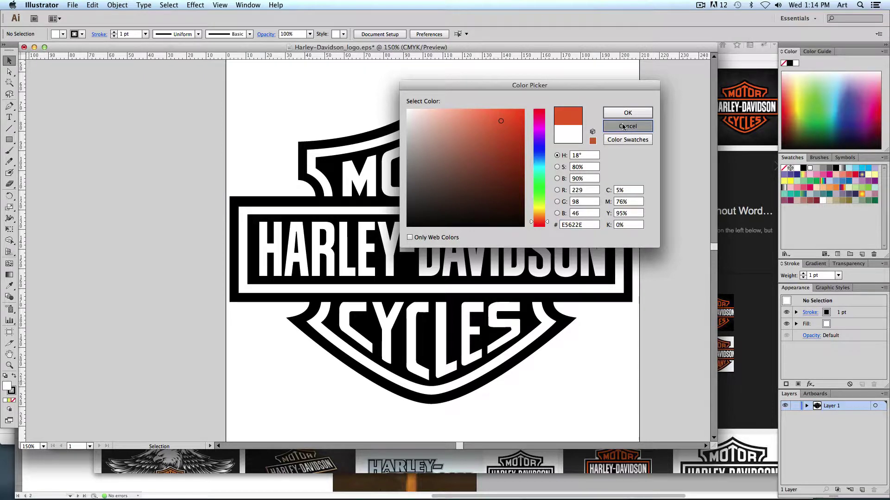
left_click(623, 126)
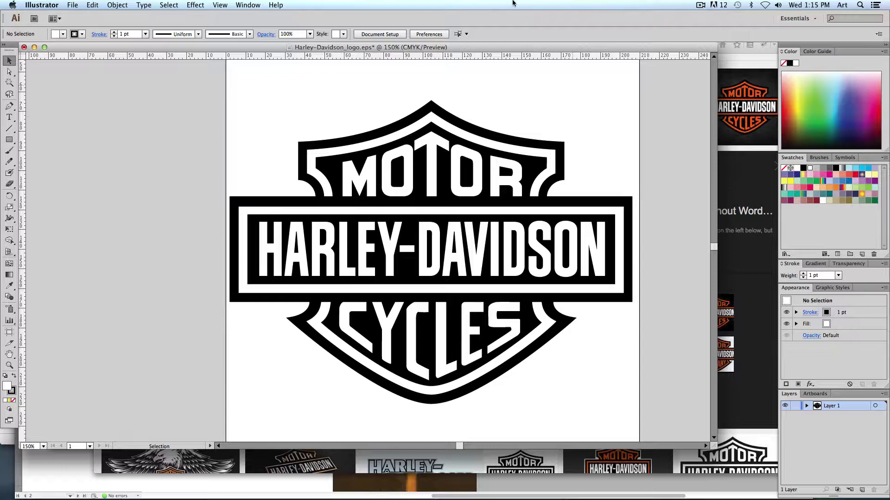
Open the PANTONE+ Solid Coated color book and move it off the logo as a taller panel.
left_click(243, 3)
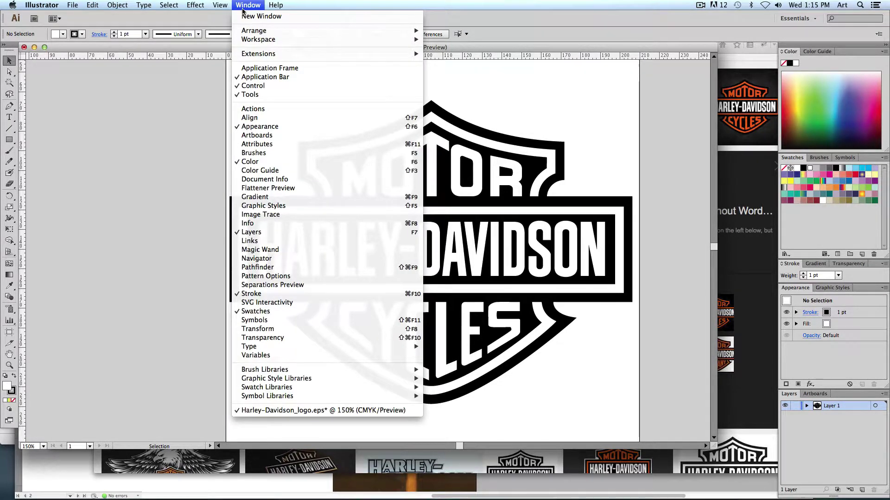
mouse_move(308, 369)
mouse_move(292, 388)
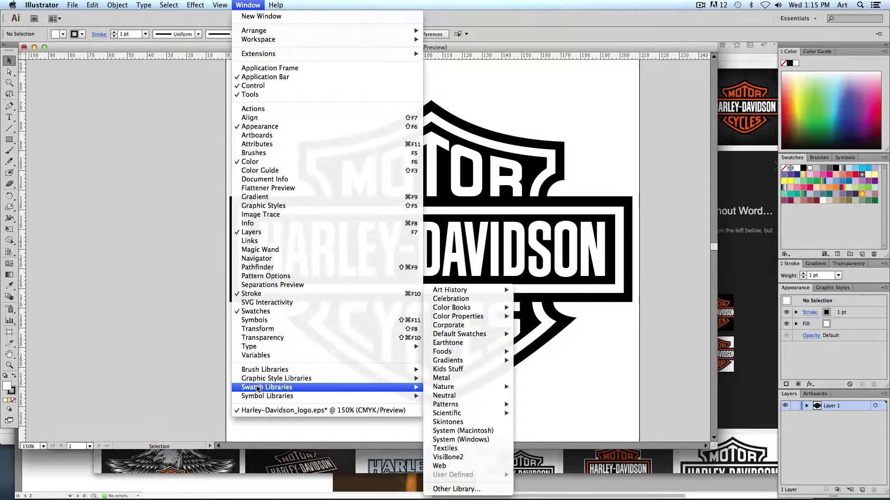
mouse_move(477, 389)
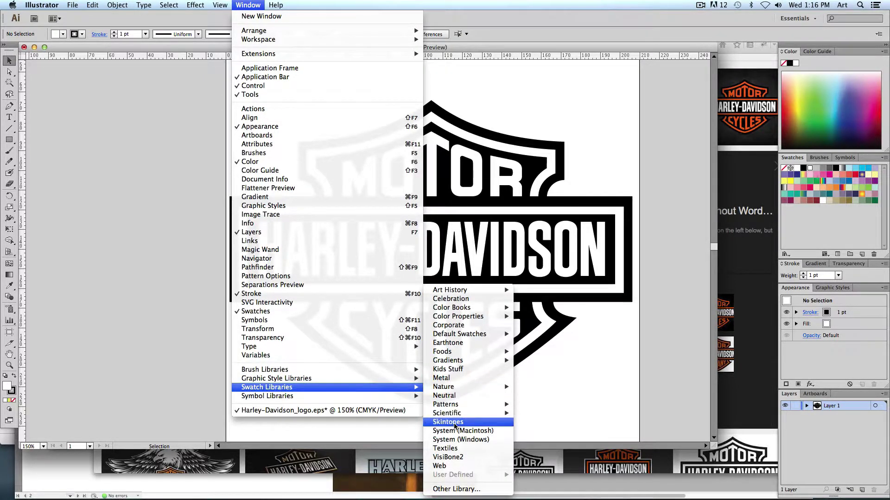
mouse_move(451, 315)
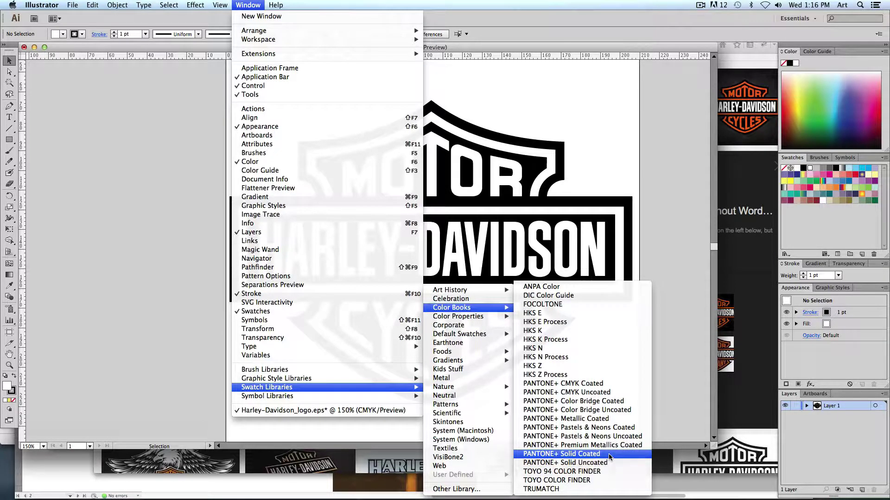
left_click(593, 456)
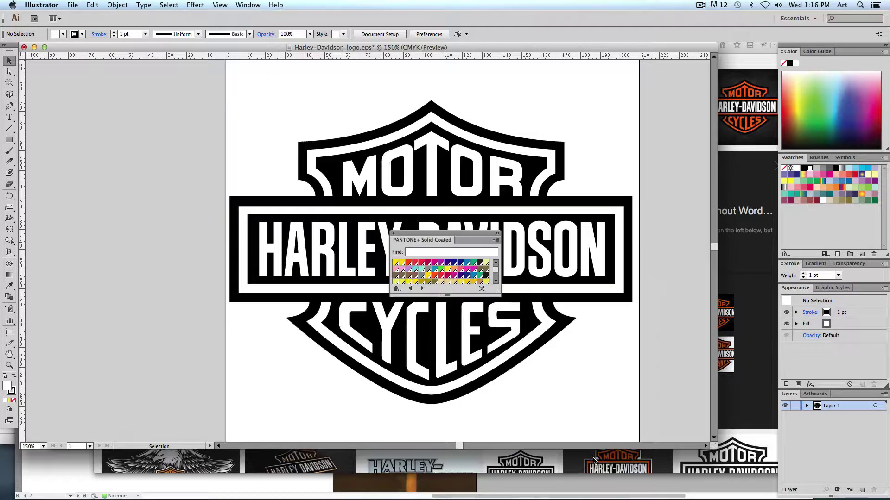
left_click_drag(448, 233, 568, 62)
left_click_drag(618, 125, 644, 425)
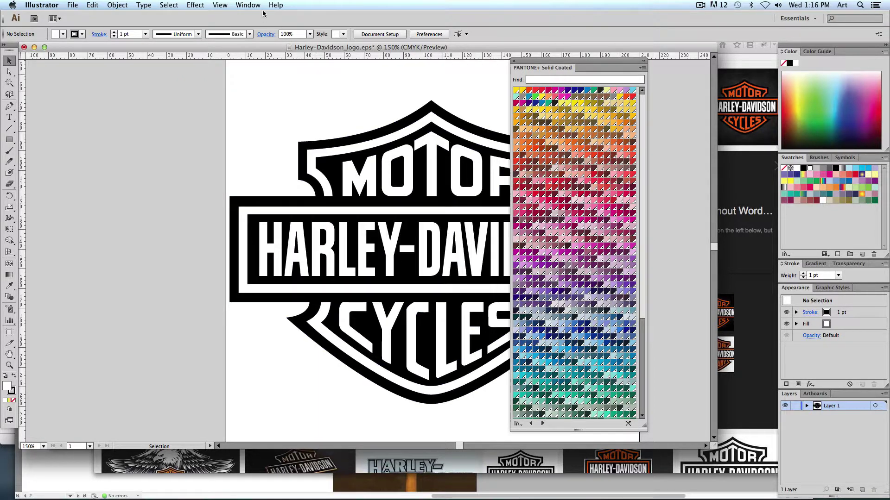
Choose PANTONE+ Solid Coated from the Window menu again to bring the library fully up.
left_click(248, 5)
mouse_move(257, 388)
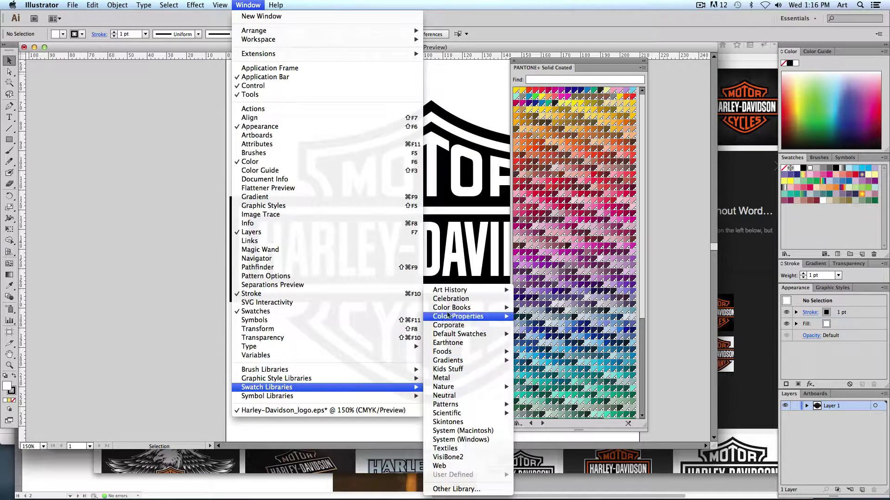
mouse_move(444, 309)
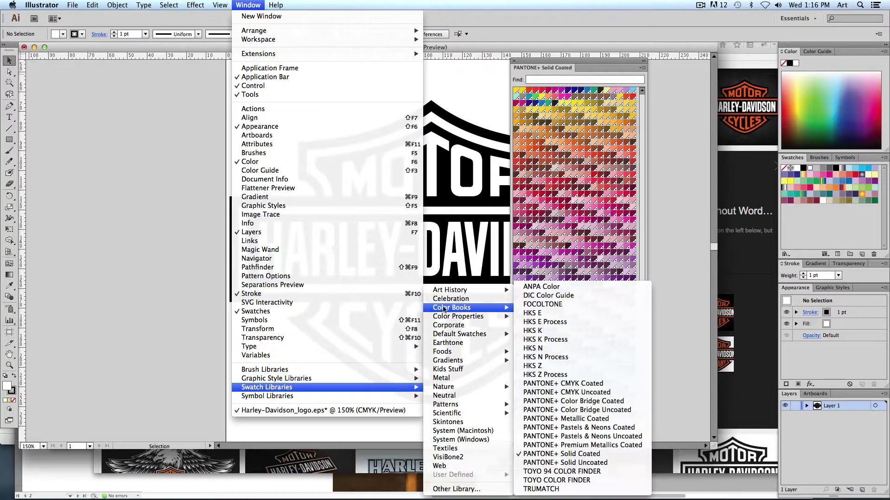
left_click(543, 455)
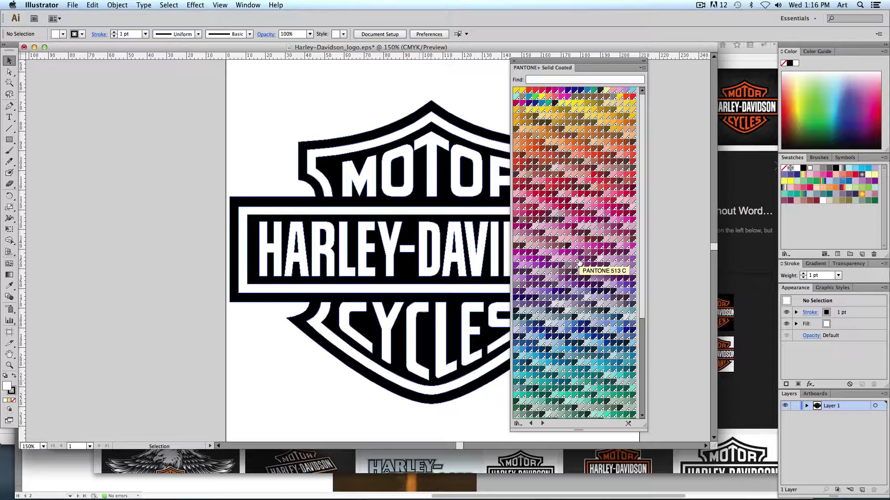
Search the library for 165 and add PANTONE 165 C to the swatches.
left_click(532, 81)
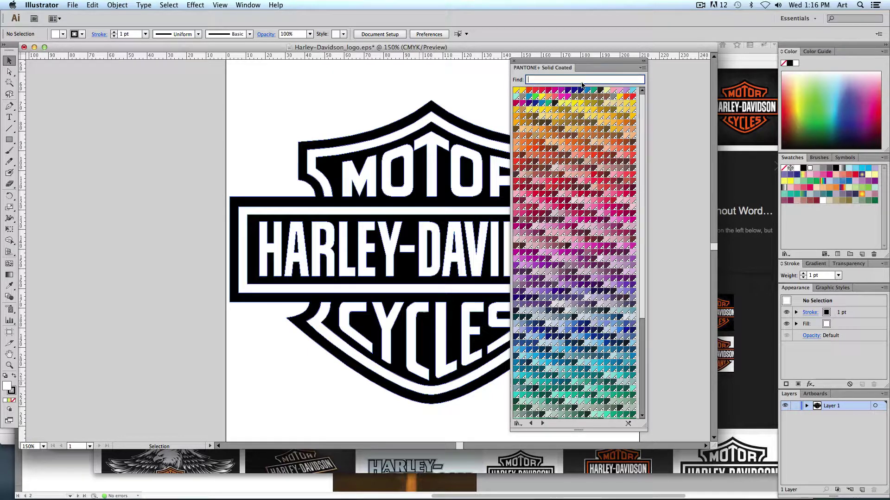
type("165 C")
key("Return")
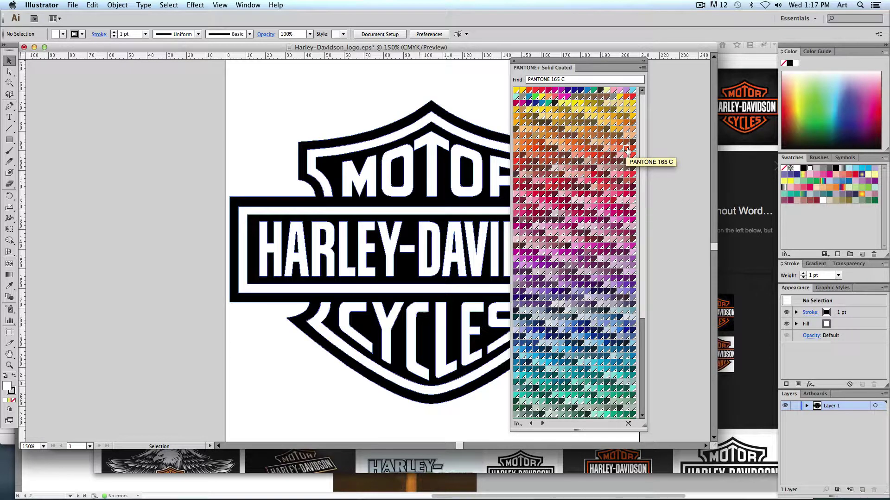
left_click(626, 149)
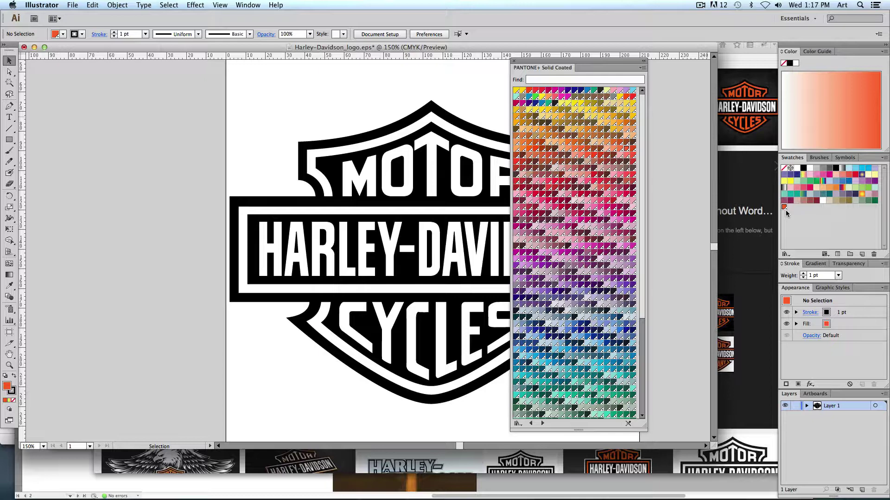
Pick a brown and then a red PANTONE swatch as fill, then close the library.
left_click(788, 218)
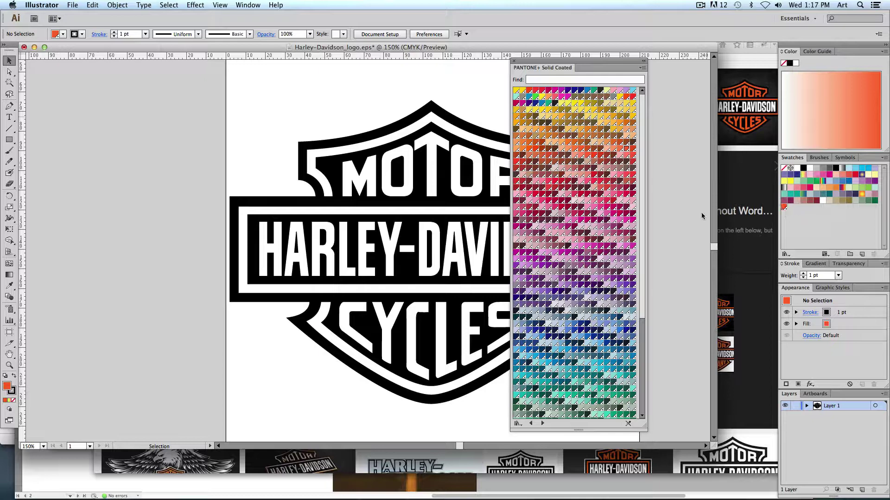
left_click(549, 168)
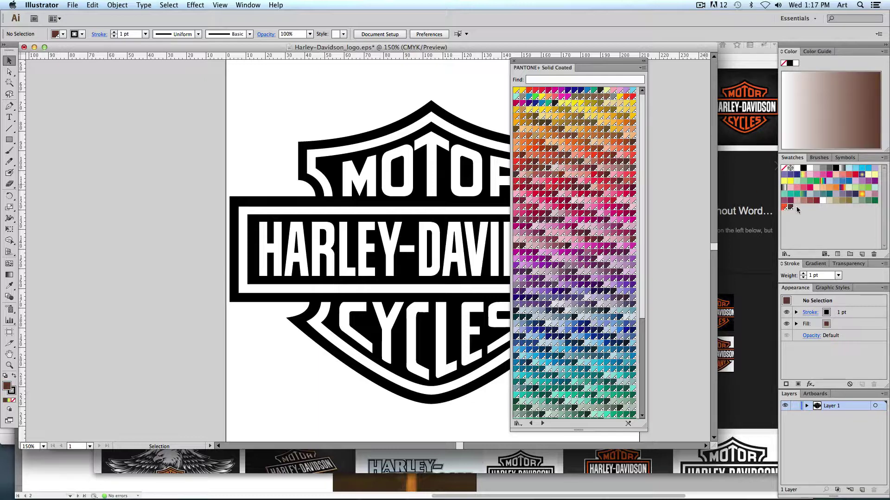
left_click(613, 180)
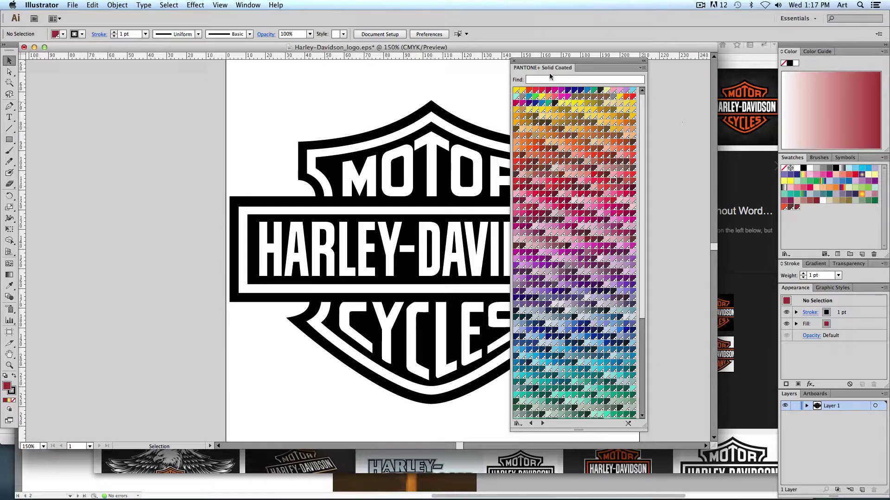
left_click(513, 62)
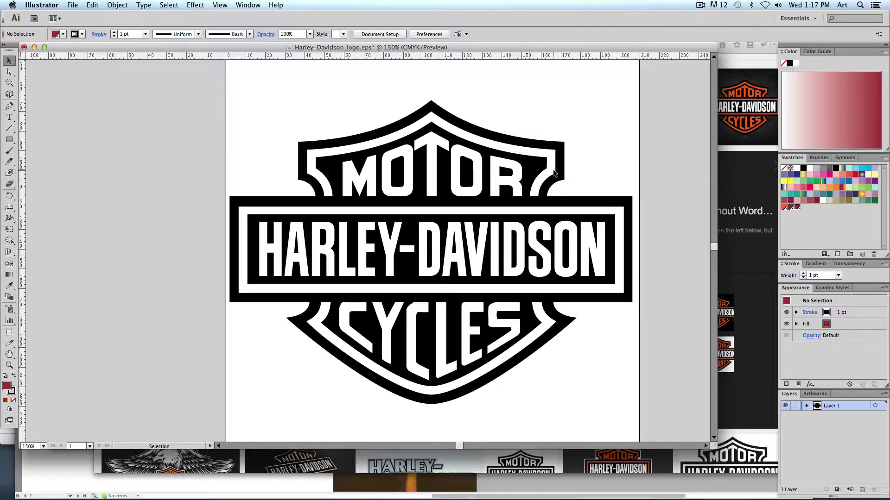
Drag the logo left past the artboard edge, fine-tune its position, and deselect.
left_click(339, 158)
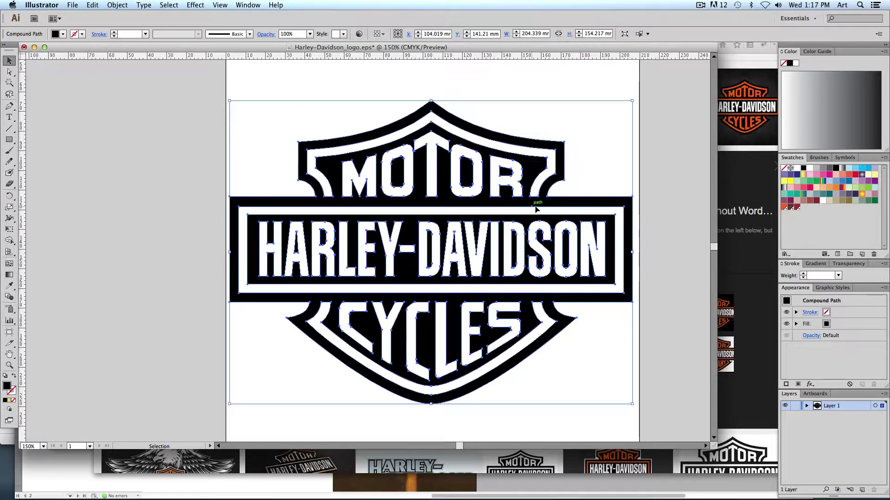
left_click_drag(599, 206, 380, 219)
scroll(212, 119, "left", 5)
left_click(210, 102)
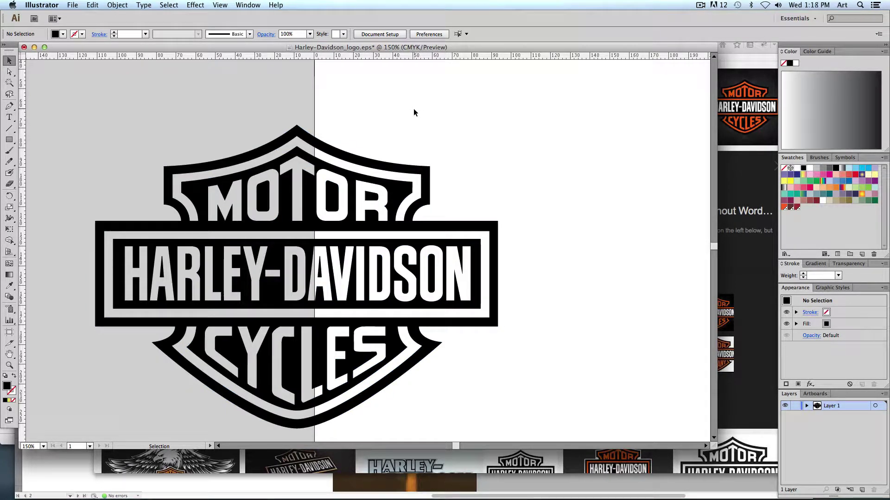
left_click_drag(372, 163, 360, 160)
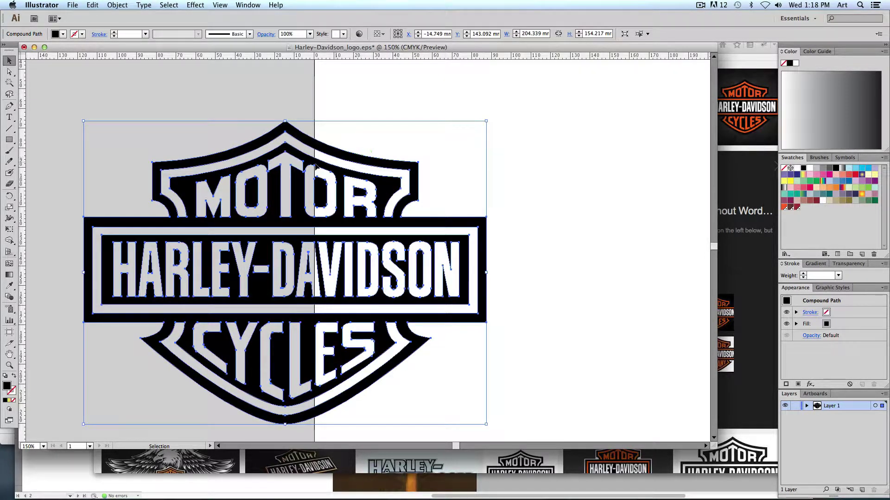
left_click_drag(201, 166, 218, 168)
left_click_drag(406, 158, 353, 171)
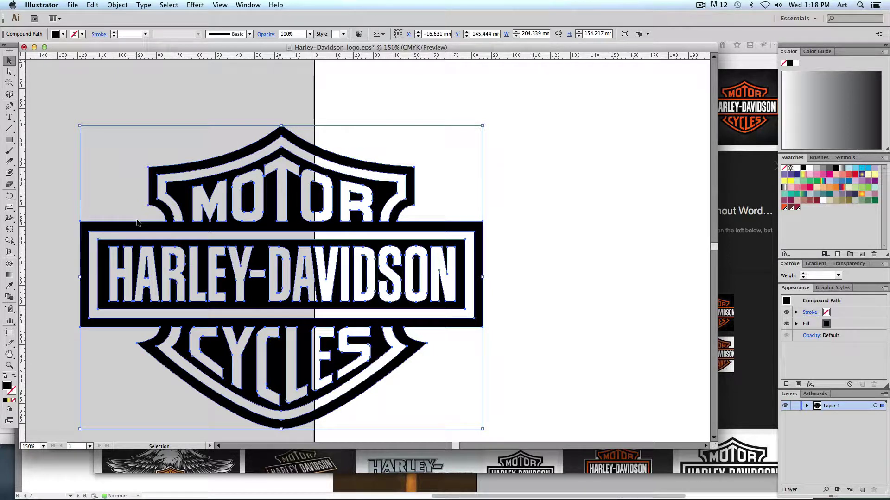
left_click(117, 181)
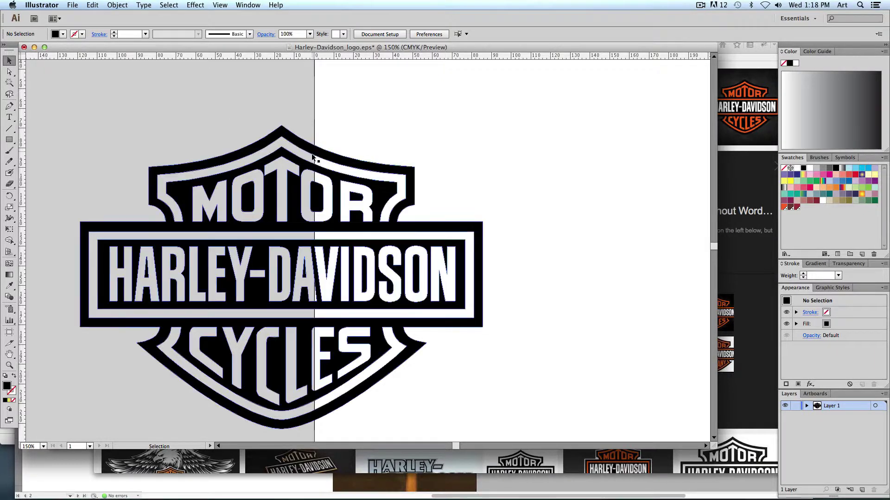
Zoom in on the logo, try moving it right, then undo and reselect it.
key("super+equal")
key("super+equal")
key("super+equal")
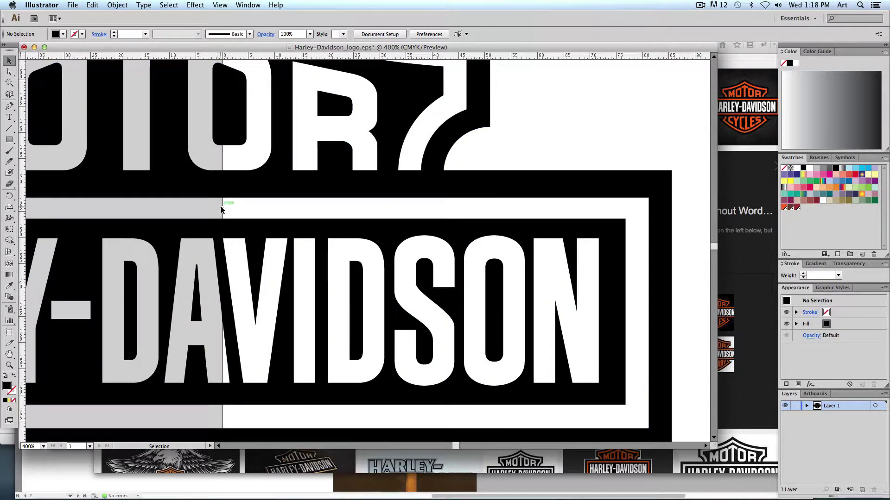
left_click(248, 196)
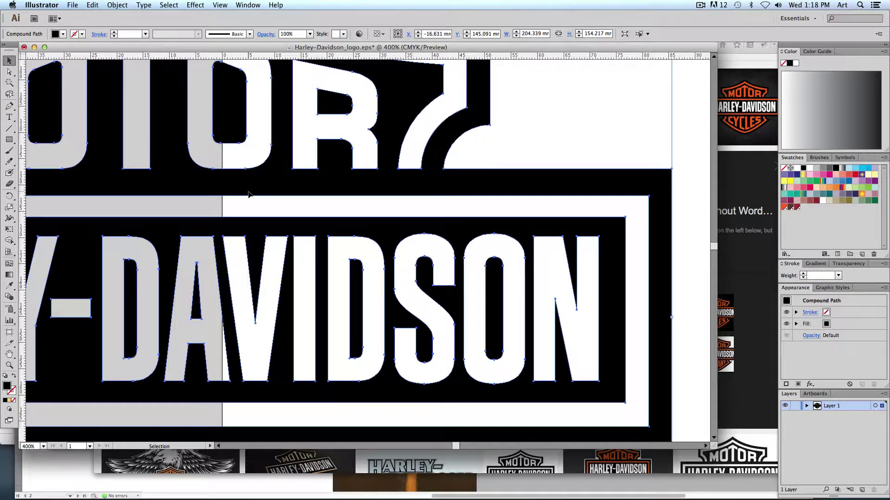
left_click(223, 209)
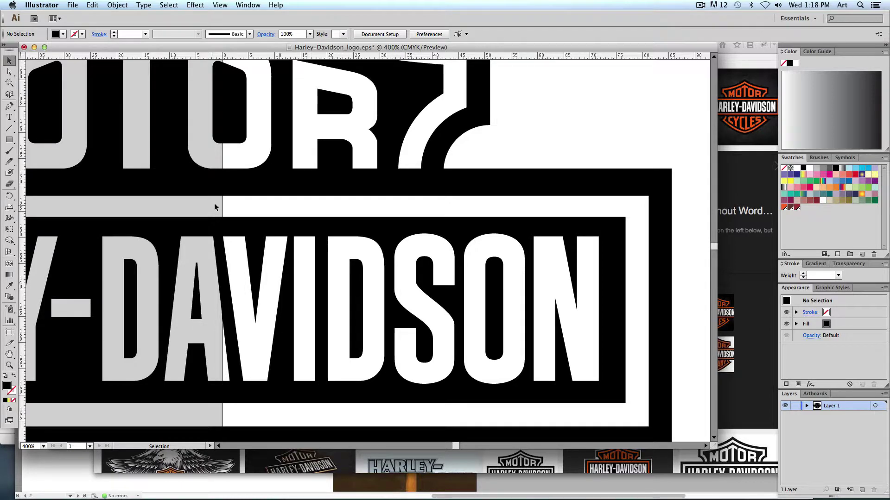
left_click_drag(213, 208, 252, 198)
key("super+shift+a")
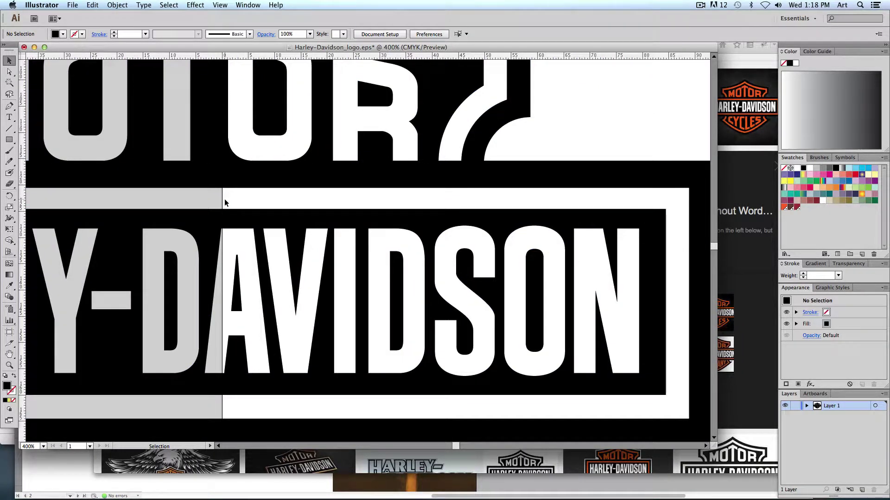
left_click(175, 162)
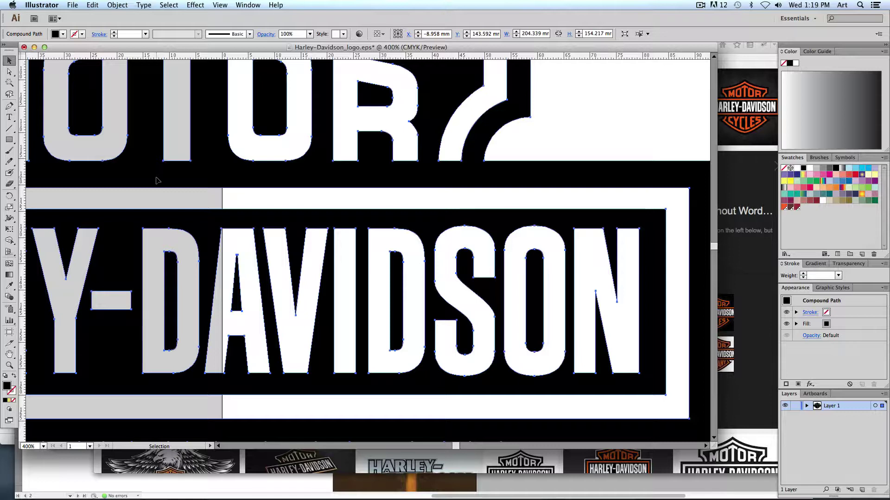
Reframe the zoom on the logo and nudge it slightly right and down.
key("super+minus")
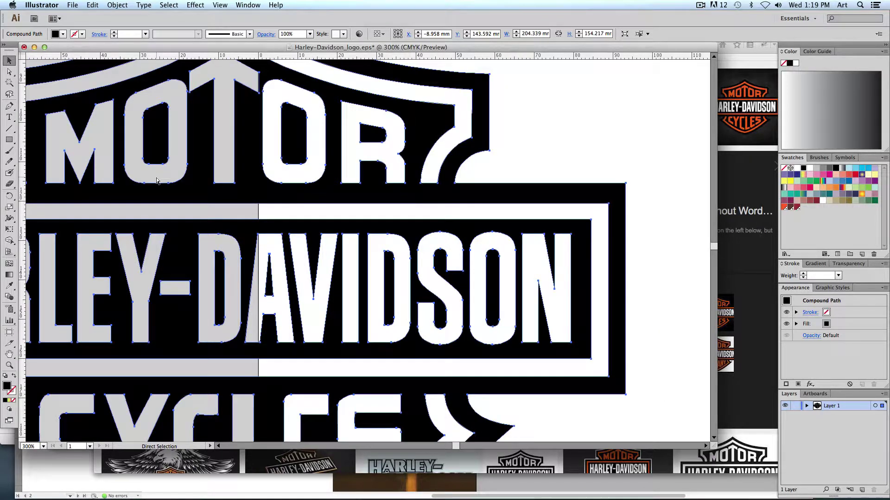
key("super+1")
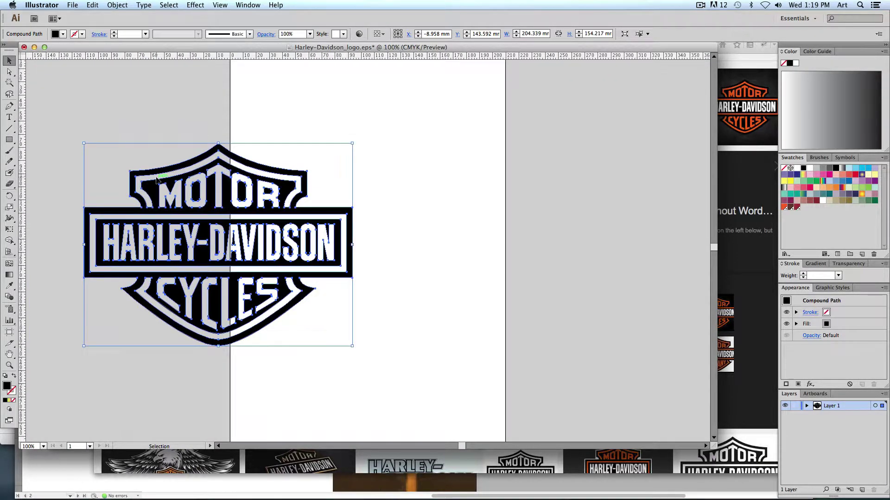
key("super+equal")
scroll(351, 146, "left", 5)
scroll(351, 146, "up", 1)
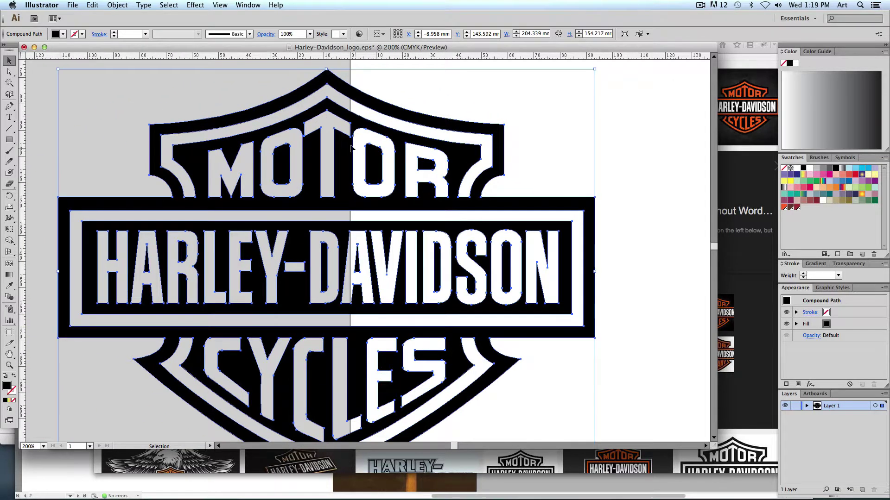
left_click_drag(350, 146, 363, 159)
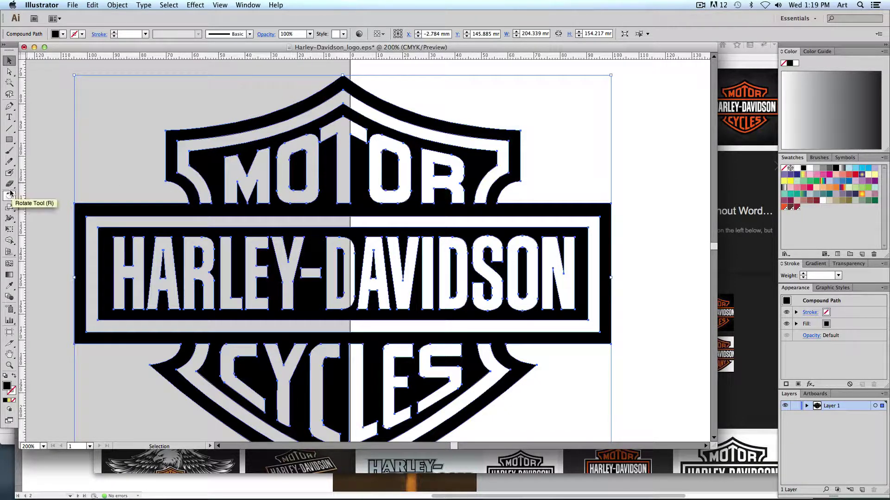
Switch to the Live Paint Bucket (K) and set the fill to the orange-red swatch.
left_click(8, 241)
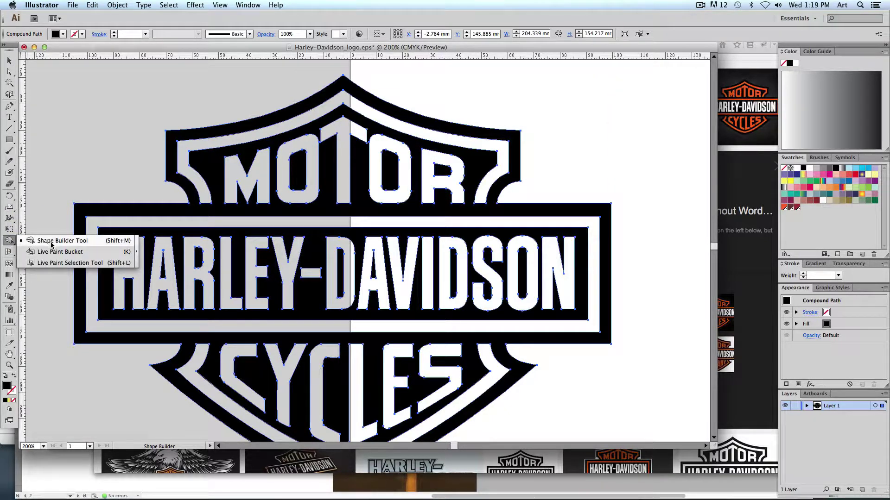
left_click(73, 254)
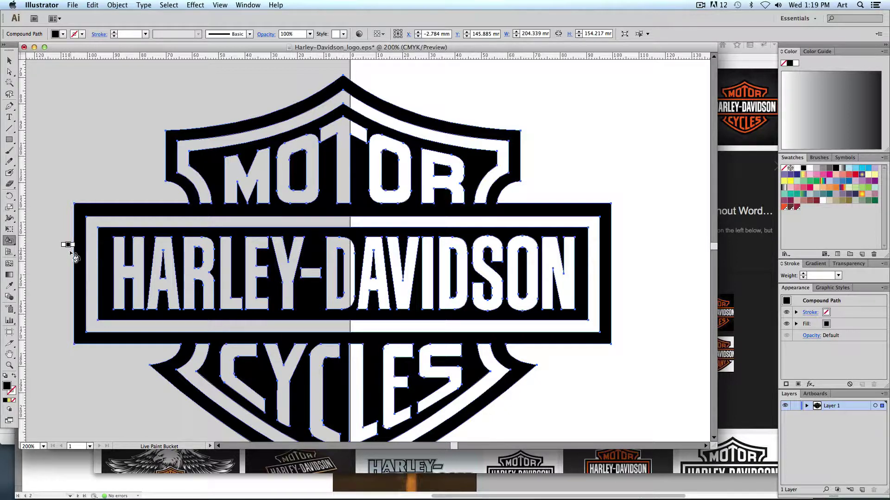
left_click(12, 241)
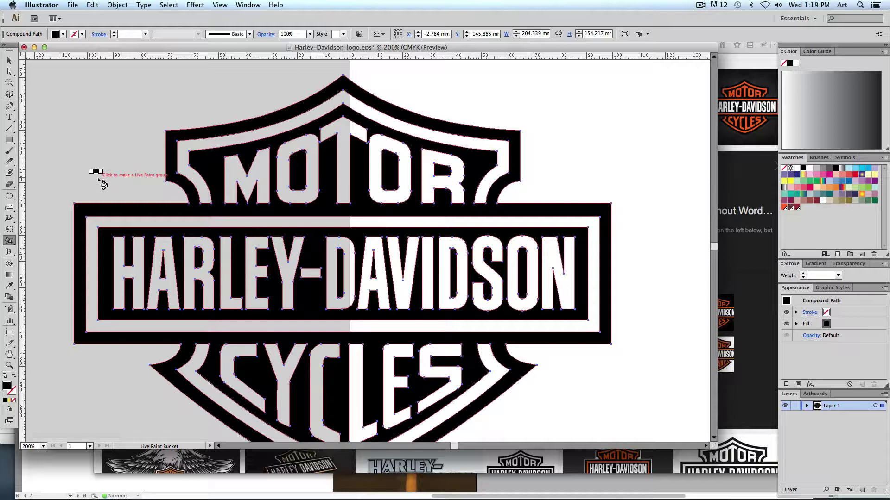
left_click(784, 207)
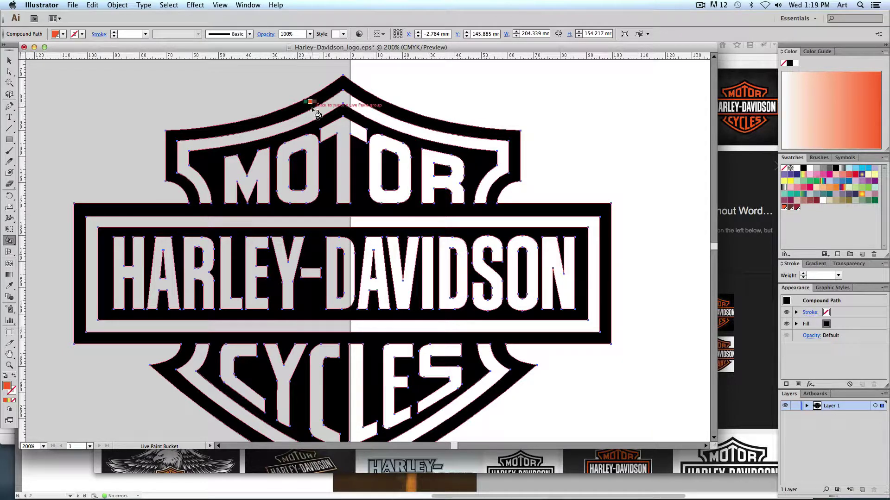
Live Paint the top band and each MOTOR letter orange-red.
left_click(242, 140)
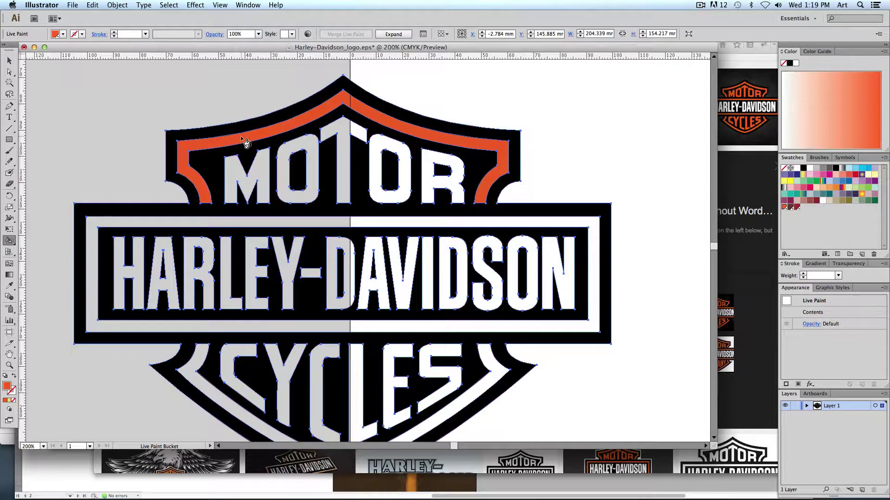
left_click(234, 173)
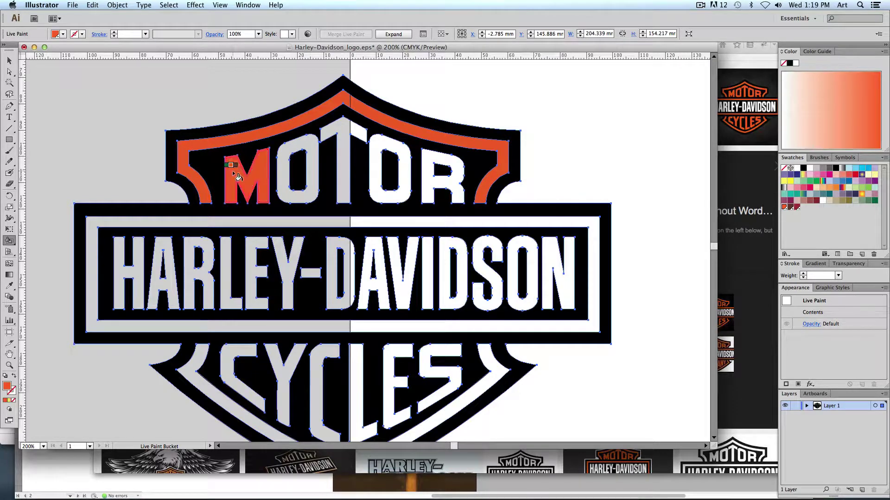
left_click(289, 172)
left_click(343, 130)
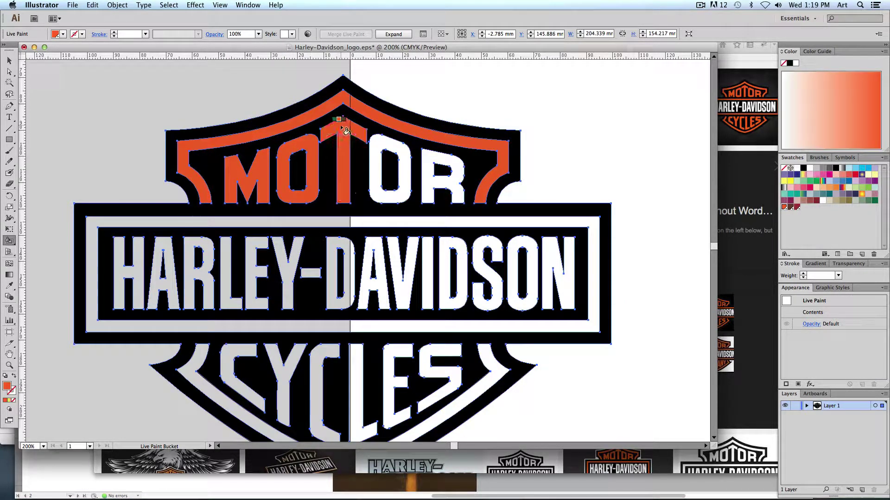
left_click(389, 142)
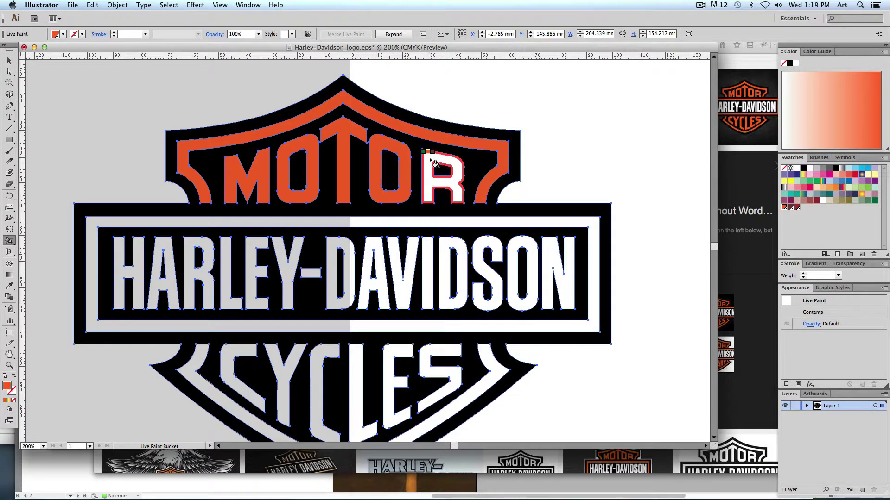
left_click(432, 161)
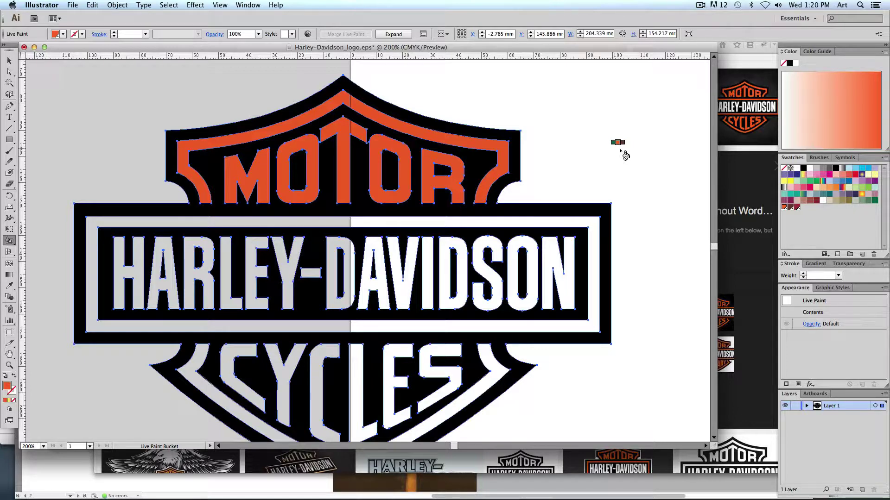
Paint the band around CYCLES and each CYCLES letter orange-red.
scroll(510, 367, "down", 3)
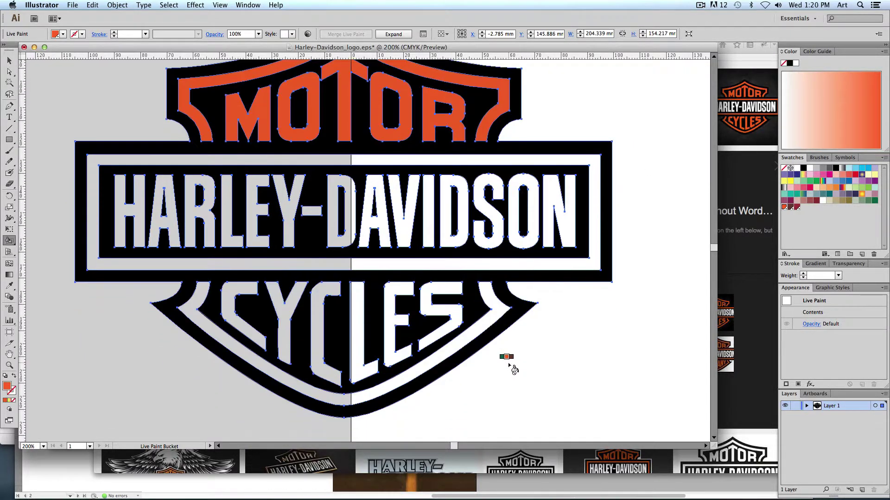
left_click(196, 315)
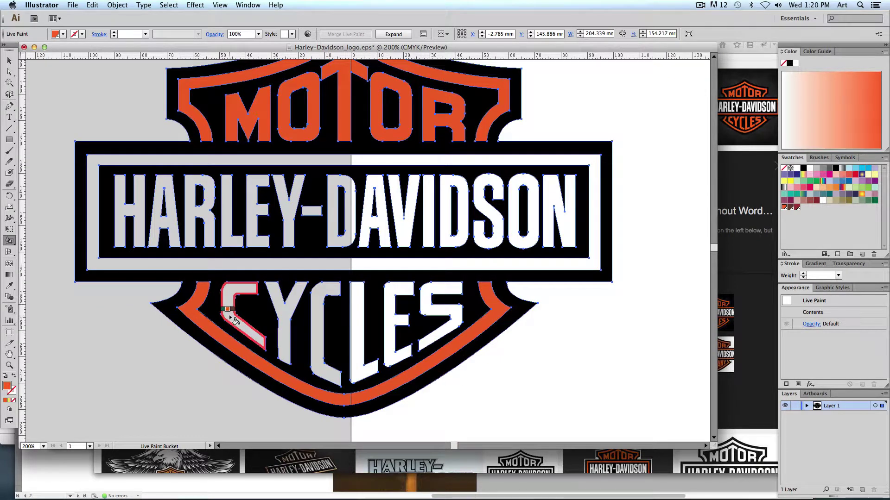
left_click(231, 318)
left_click(283, 310)
left_click(315, 314)
left_click(360, 328)
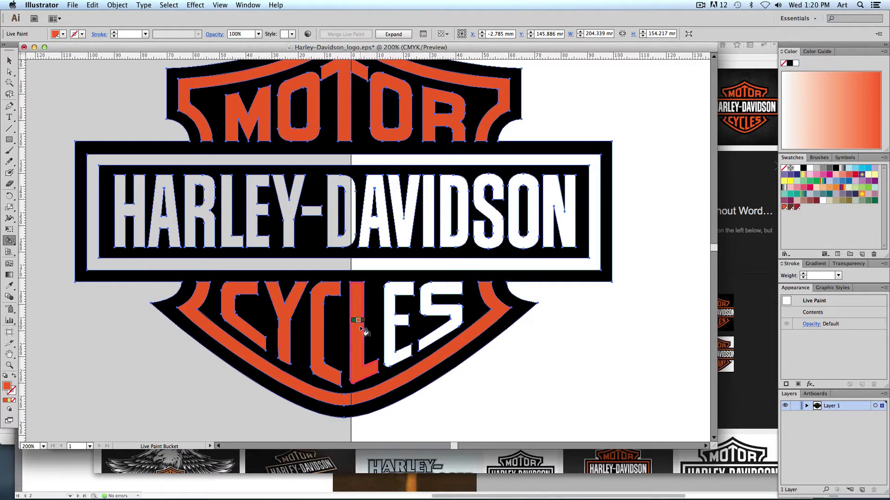
left_click(396, 334)
left_click(436, 315)
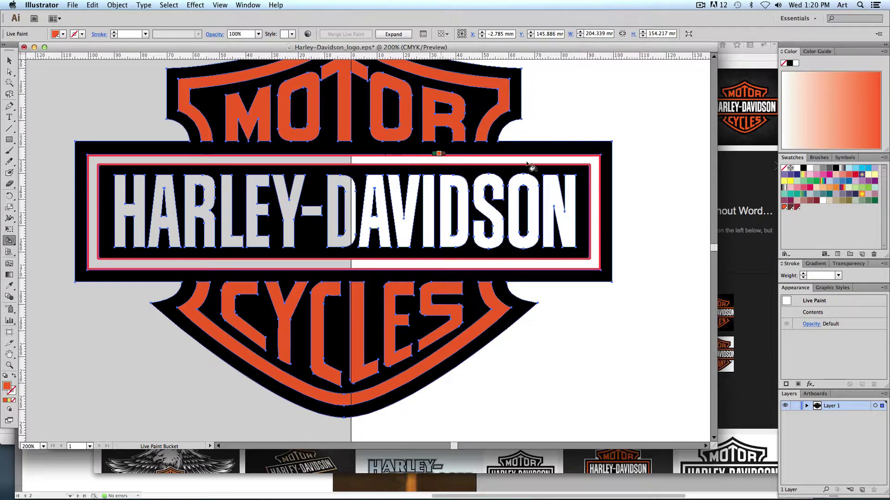
Compare the painted logo against the orange reference logo in Firefox, switching back twice.
left_click(746, 176)
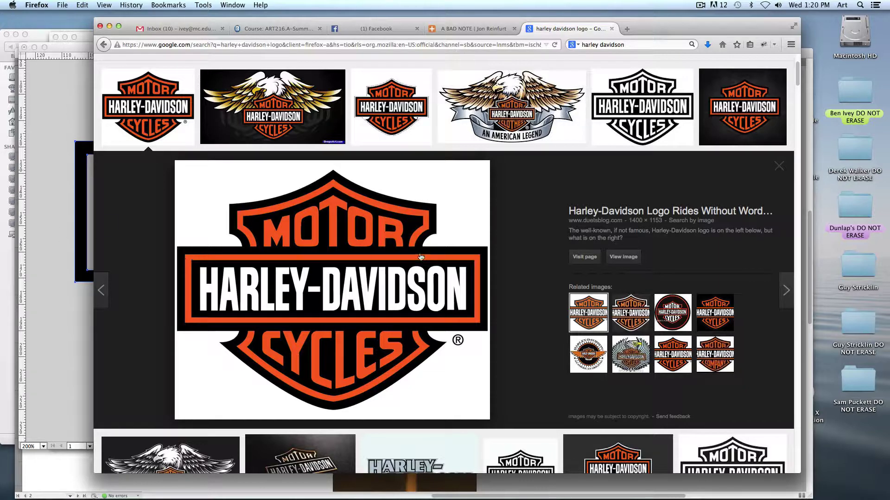
left_click(55, 184)
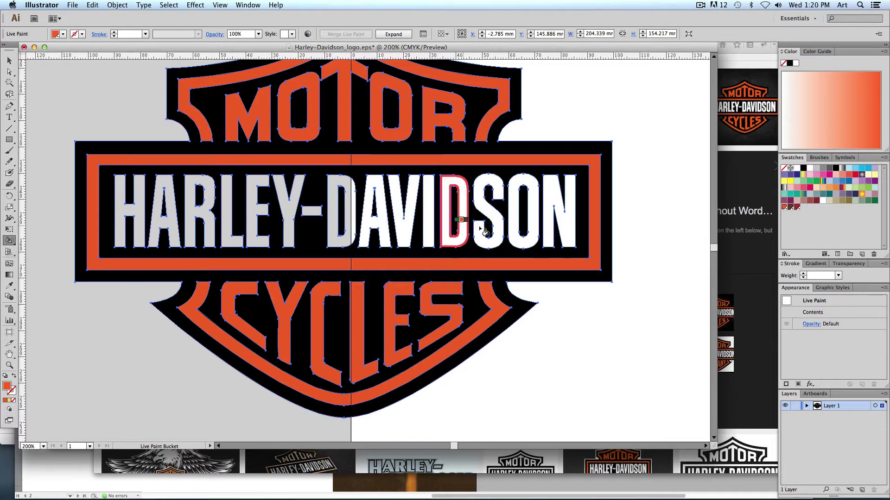
left_click(740, 264)
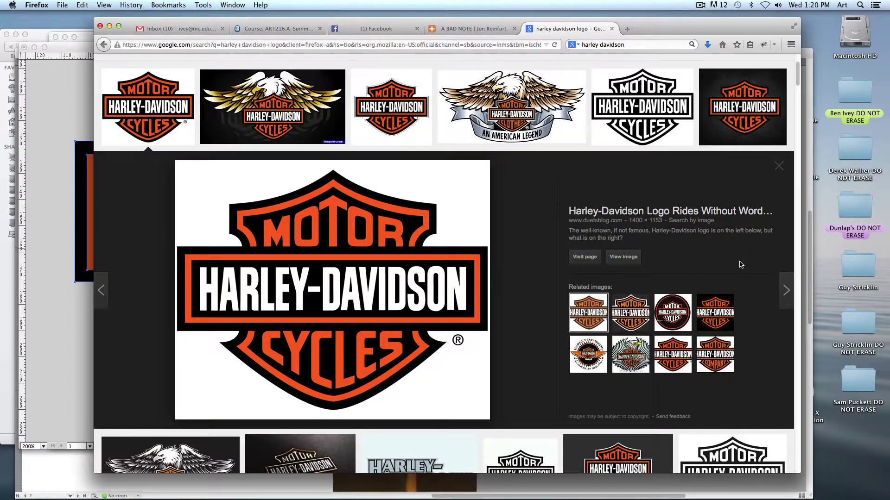
left_click(58, 118)
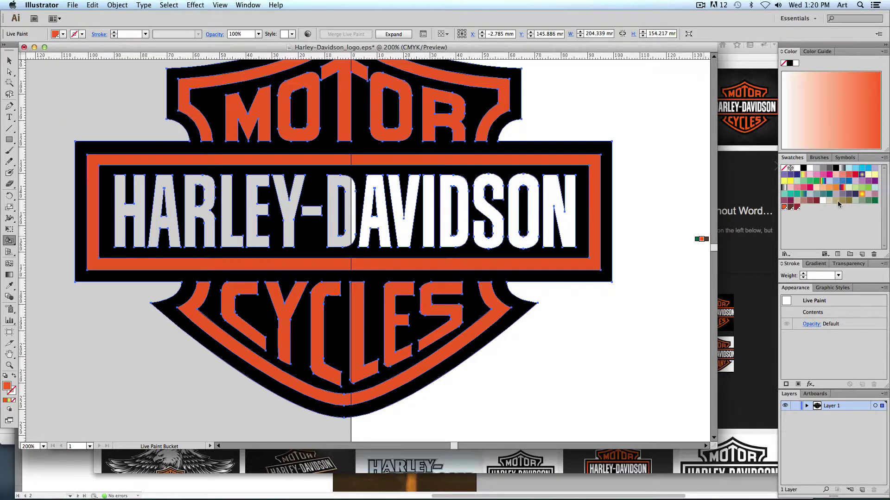
Paint each HARLEY-DAVIDSON letter and the hyphen with the white swatch, then zoom out.
left_click(797, 170)
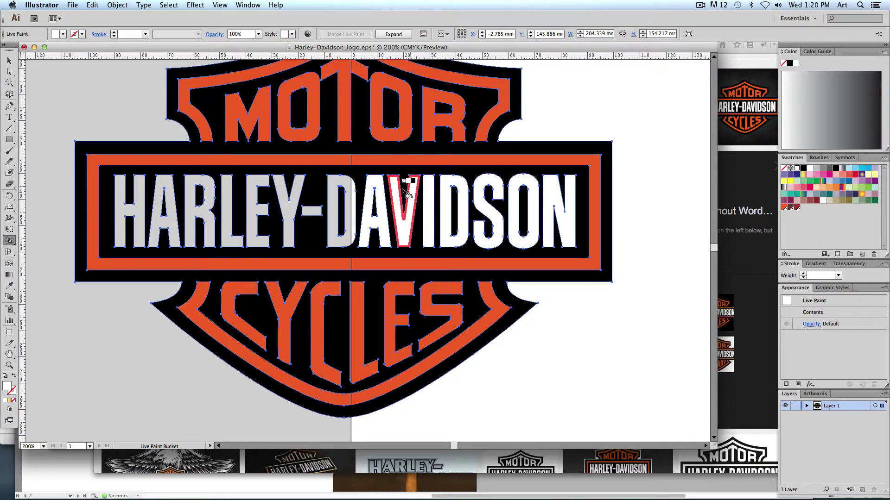
left_click(341, 186)
left_click(297, 193)
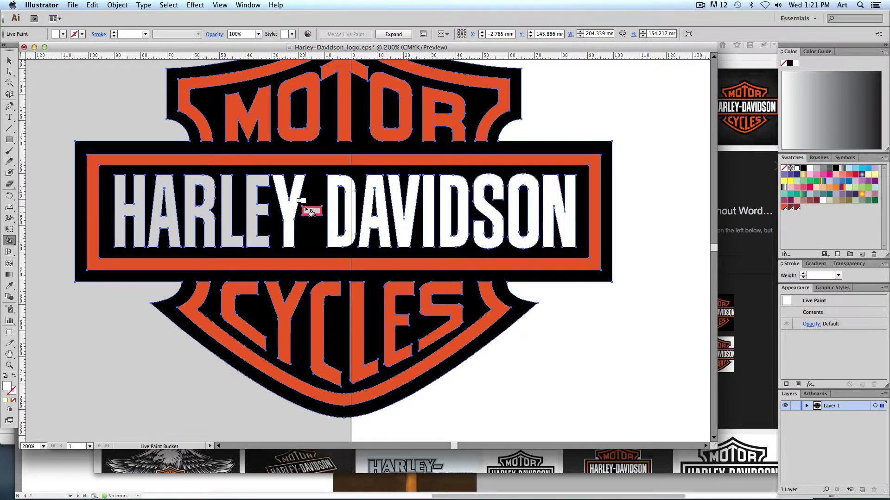
left_click(309, 211)
left_click(259, 193)
left_click(233, 186)
left_click(208, 188)
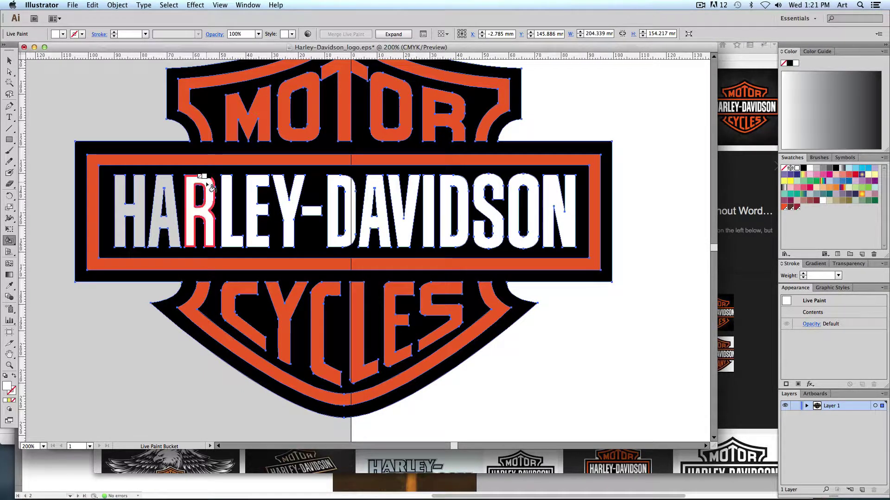
left_click(170, 188)
left_click(139, 204)
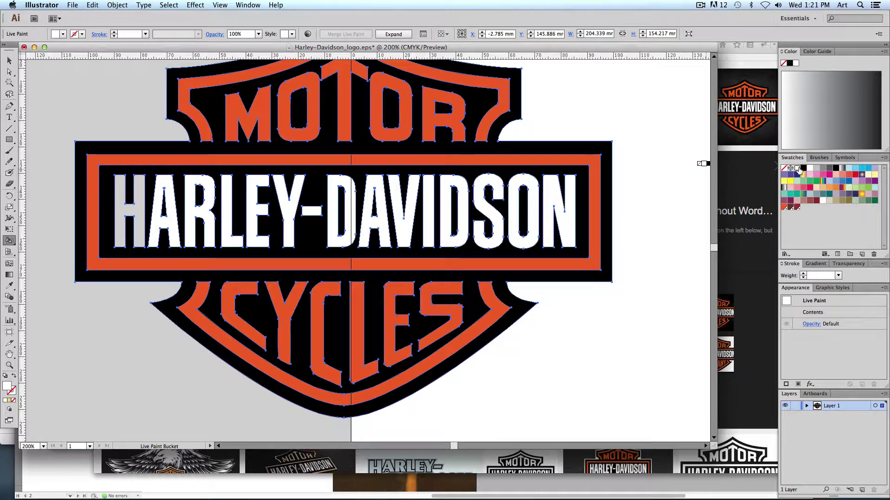
left_click(139, 188)
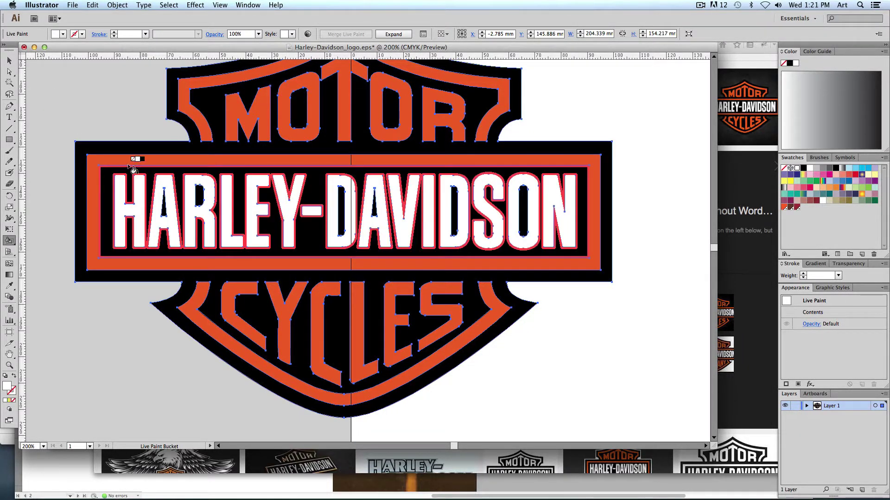
key("super+minus")
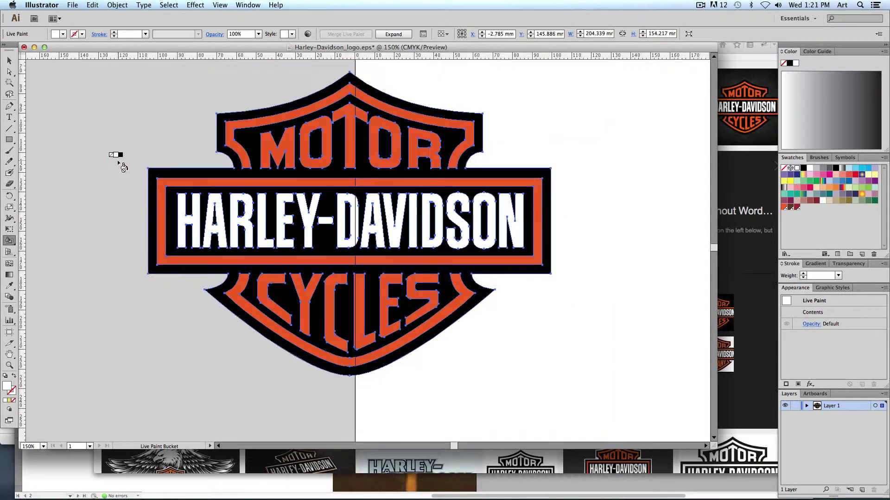
Select the painted logo and drag it back near the page centre.
left_click(10, 60)
left_click(310, 165)
mouse_move(309, 165)
left_mouse_down()
mouse_move(369, 189)
mouse_move(471, 153)
left_mouse_up()
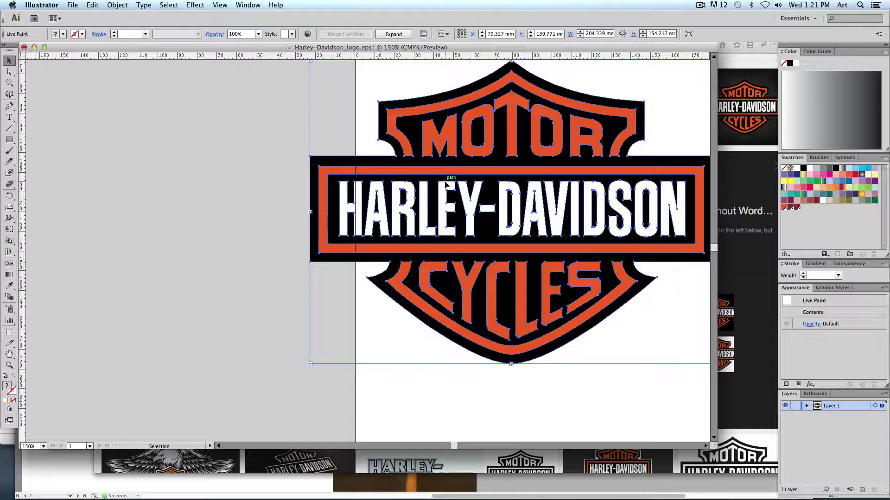
left_click_drag(446, 185, 313, 205)
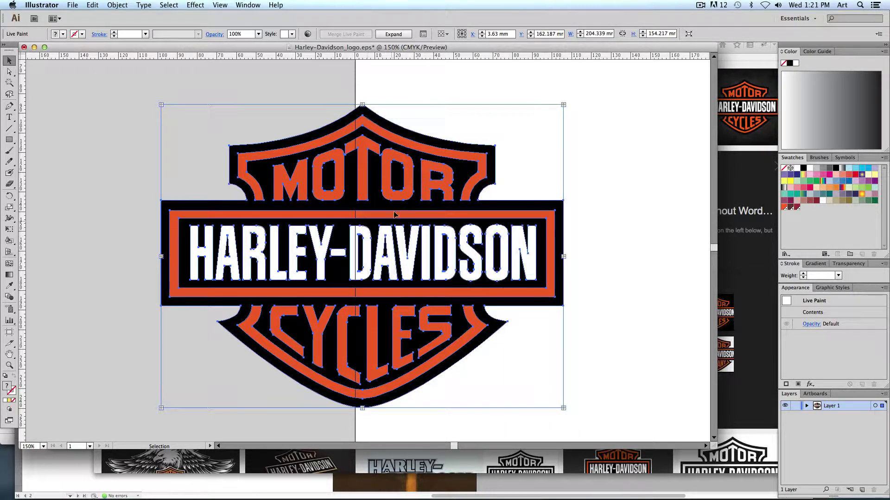
Expand the Live Paint group, then undo an accidental drag of the orange top outline.
left_click(392, 35)
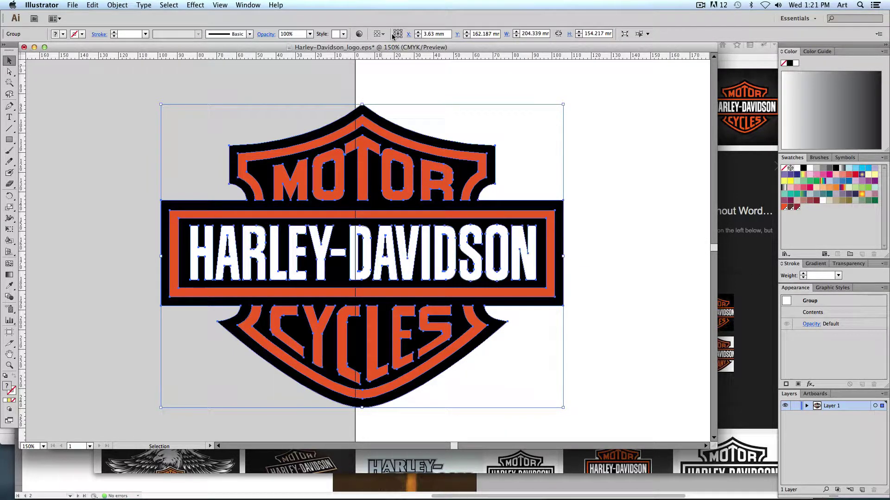
left_click(294, 93)
key("a")
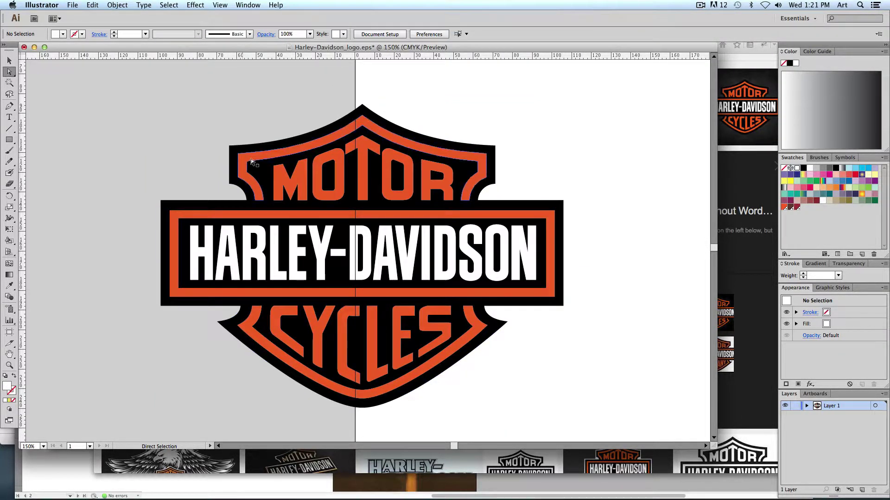
left_click_drag(240, 159, 133, 135)
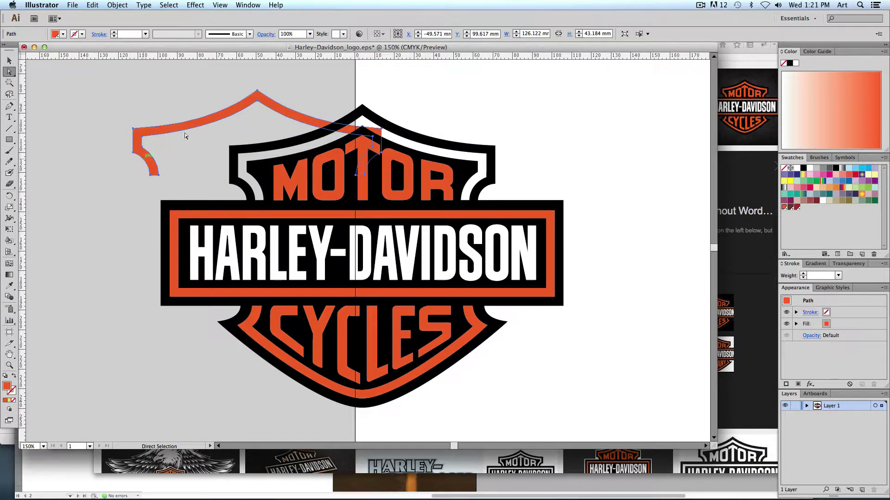
key("super+z")
left_click(166, 132)
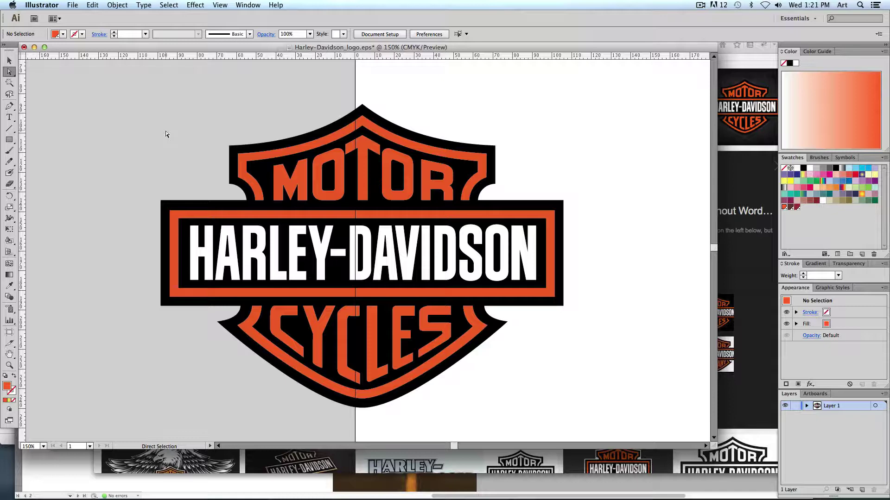
Move the whole logo group fully onto the artboard and deselect it.
left_click(10, 60)
left_click_drag(224, 204, 346, 207)
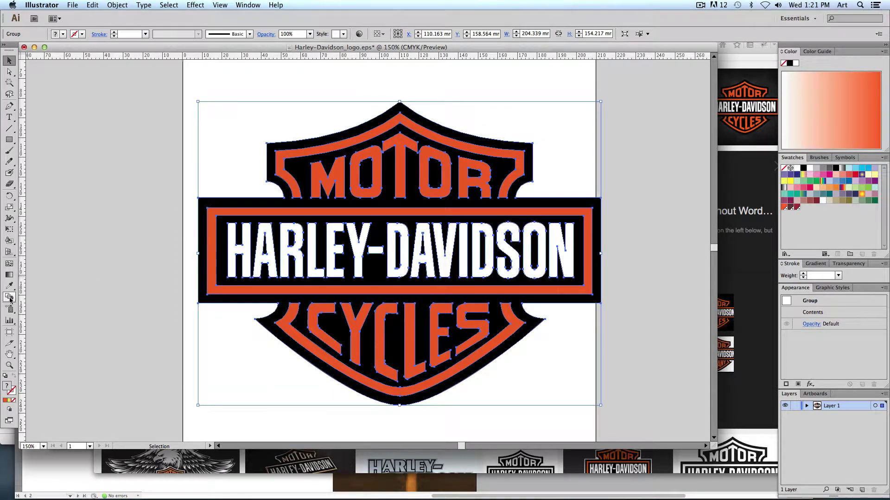
left_click(10, 241)
left_click(11, 244)
left_click(8, 61)
left_click(90, 96)
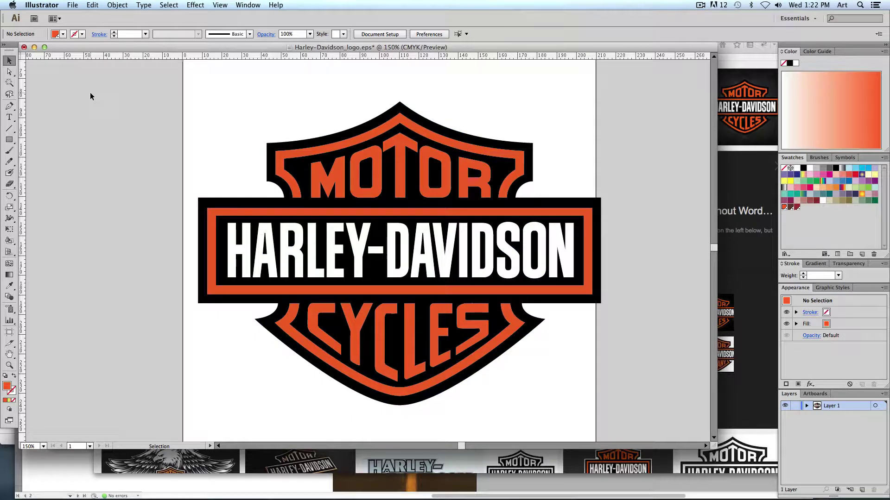
Save Harley-Davidson_logo.eps in legacy EPS format, close it, and return to the InDesign brochure.
key("super+s")
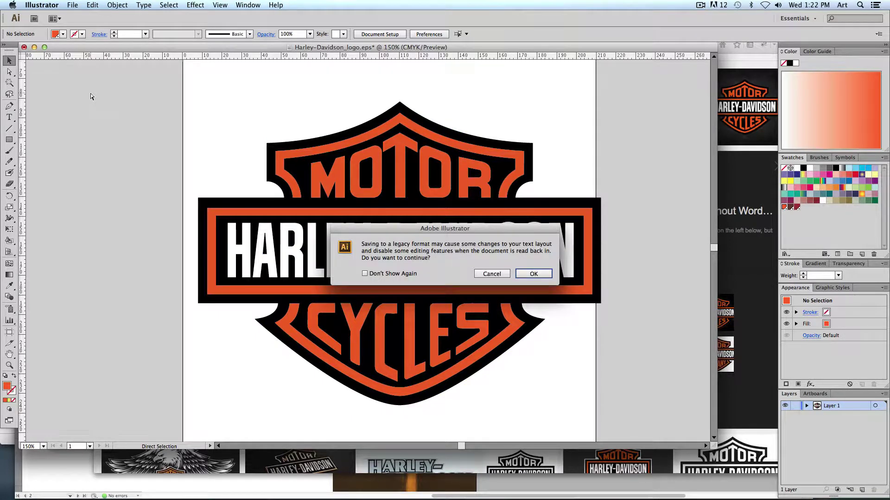
key("Return")
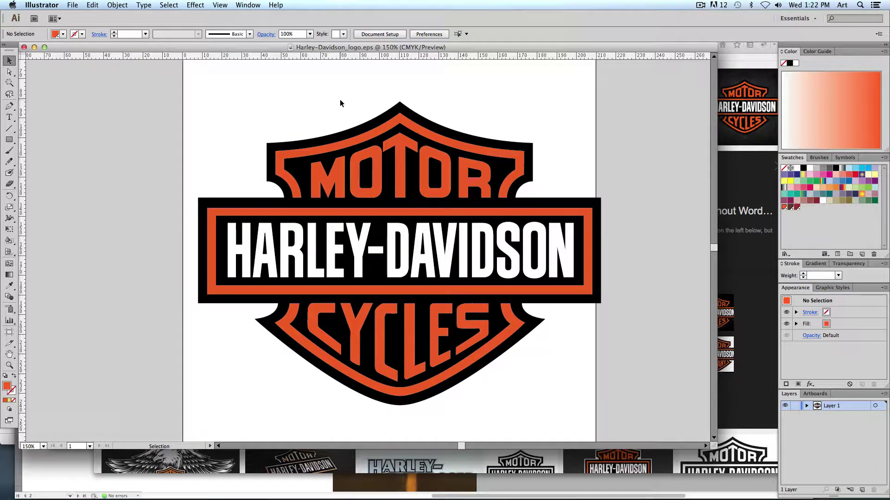
key("super+w")
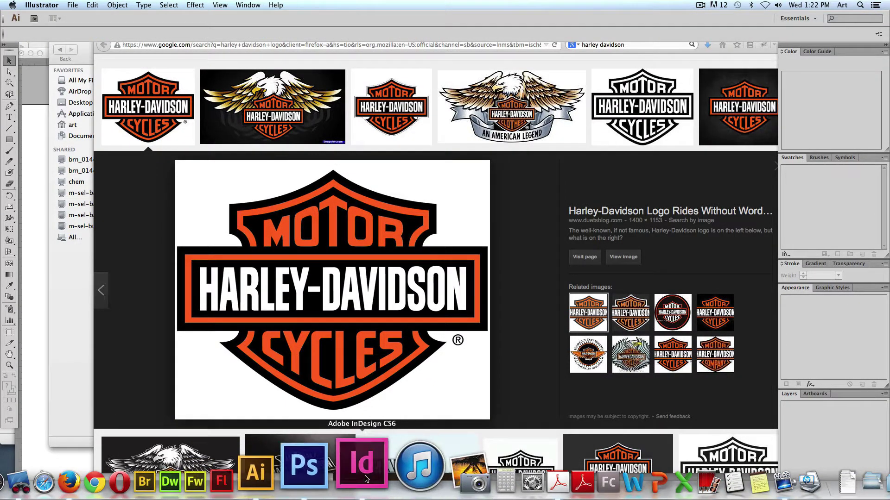
left_click(360, 469)
key("super+minus")
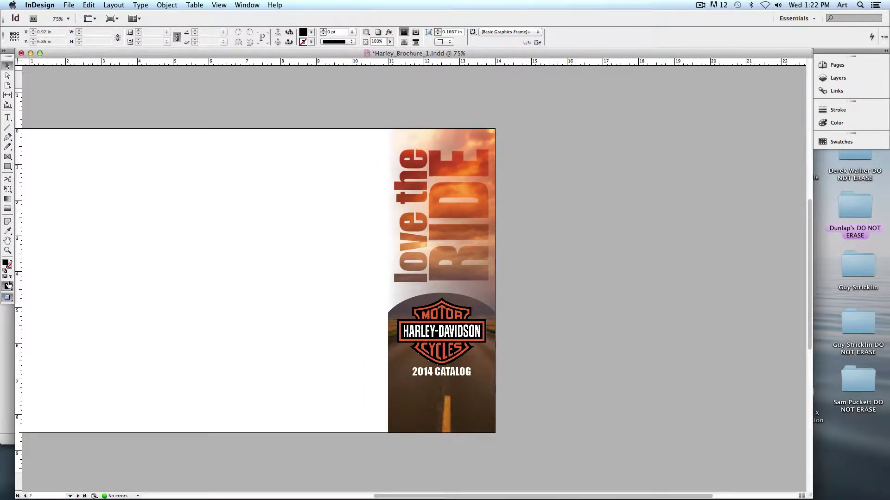
Move the love the RIDE cover panel off to the right onto the pasteboard.
left_click_drag(8, 298, 25, 294)
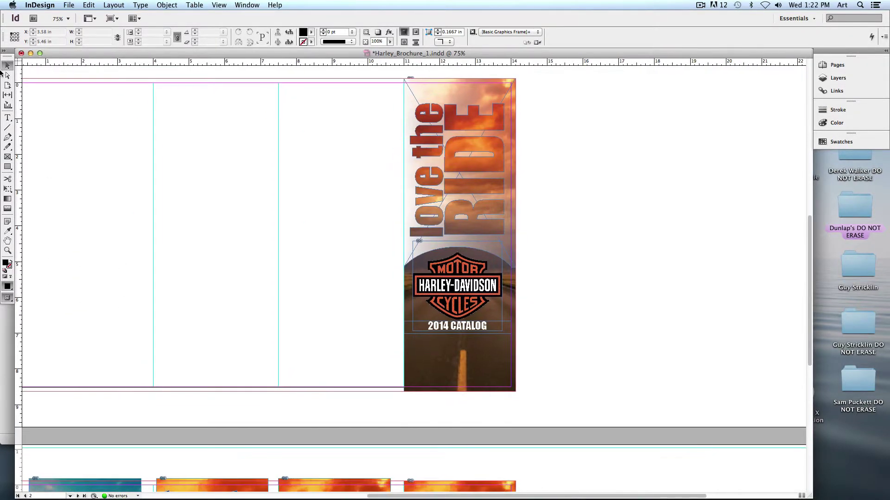
left_click_drag(464, 352, 689, 368)
left_click(598, 278)
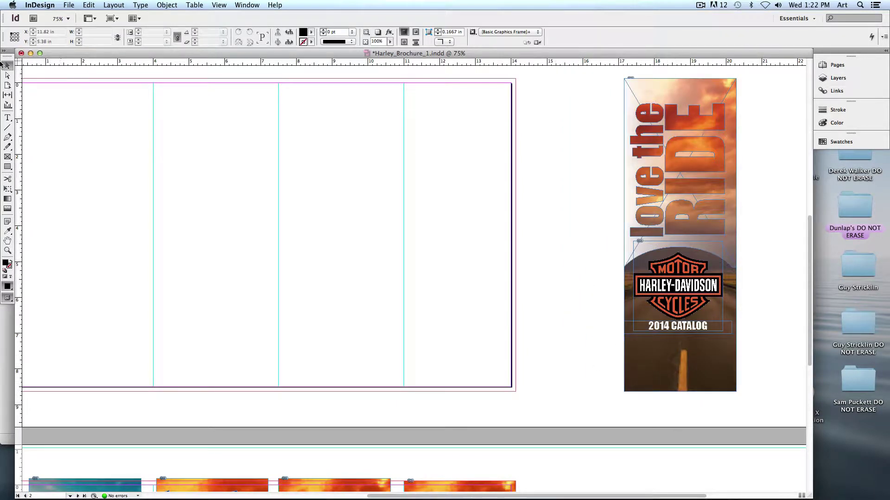
Draw an empty 3.145 in by 8.75 in image frame over the page's rightmost column.
left_click(6, 158)
mouse_move(404, 79)
left_mouse_down()
mouse_move(474, 210)
mouse_move(525, 370)
mouse_move(515, 392)
left_mouse_up()
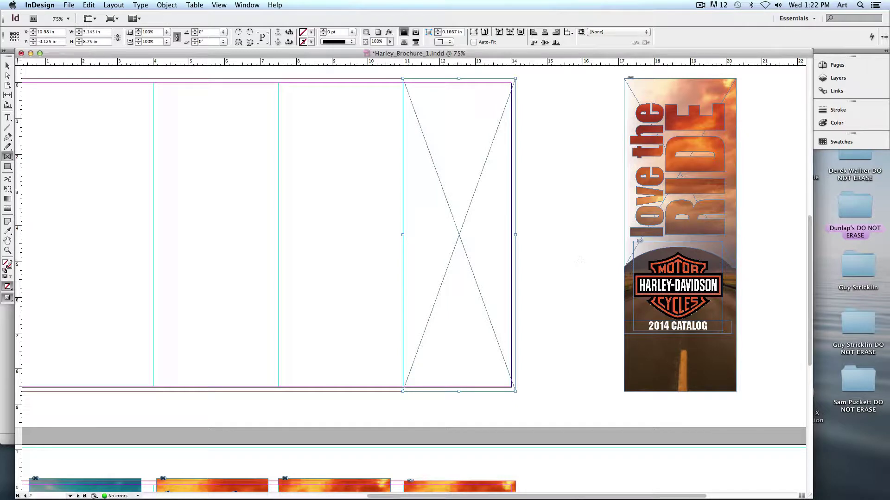
key("super+equal")
key("super+equal")
left_click_drag(557, 147, 533, 199)
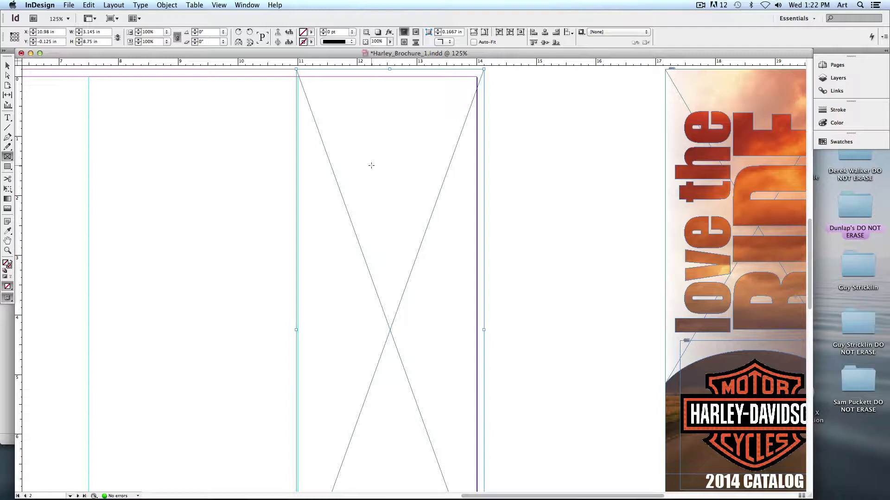
Place OpenRoad2.jpg from the Open Road Pics folder into the empty frame.
left_click(69, 5)
left_click(91, 116)
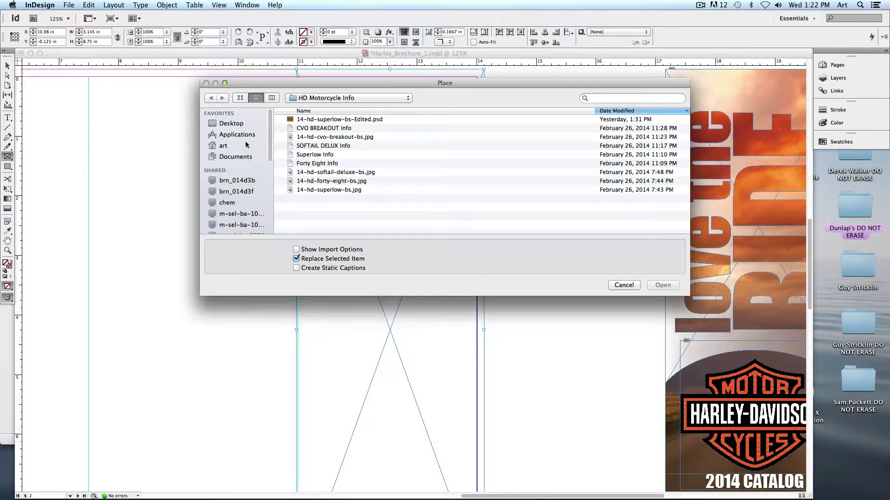
left_click(227, 124)
double_click(313, 129)
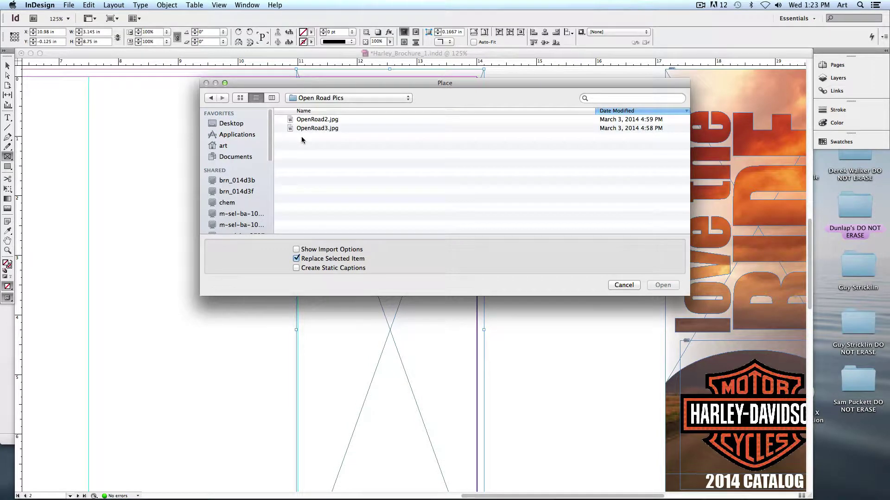
left_click(306, 129)
key("space")
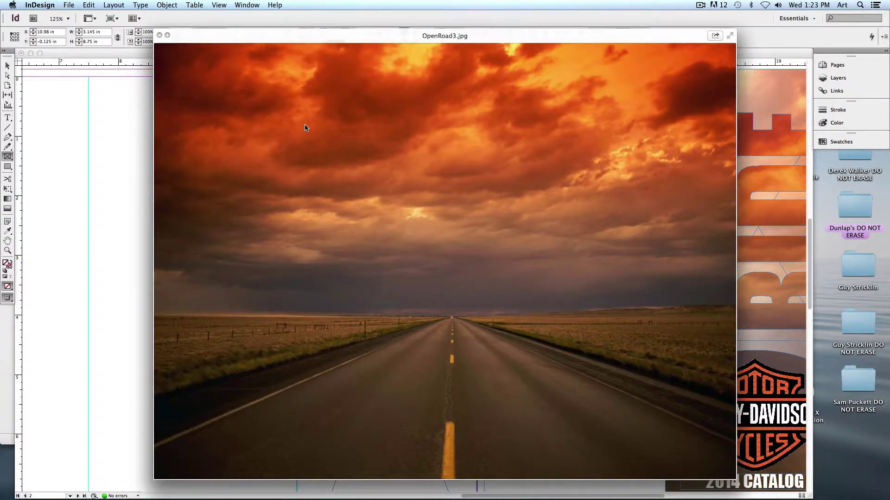
key("space")
left_click(304, 120)
key("space")
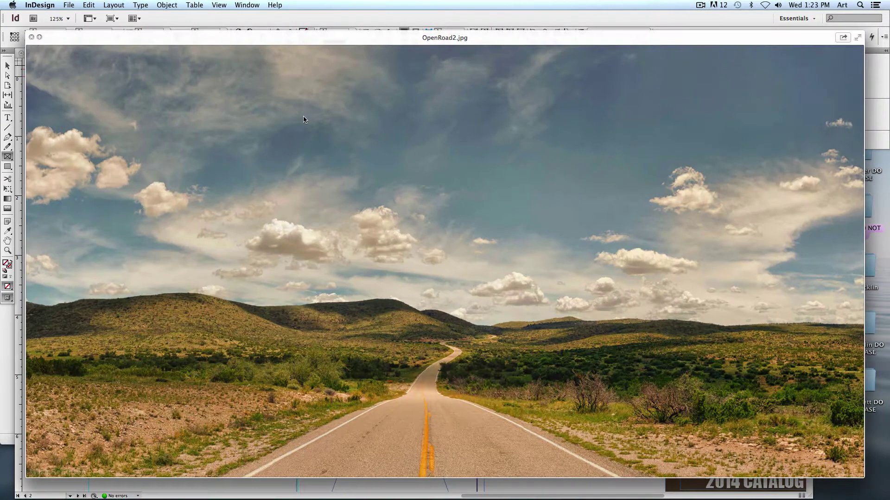
key("space")
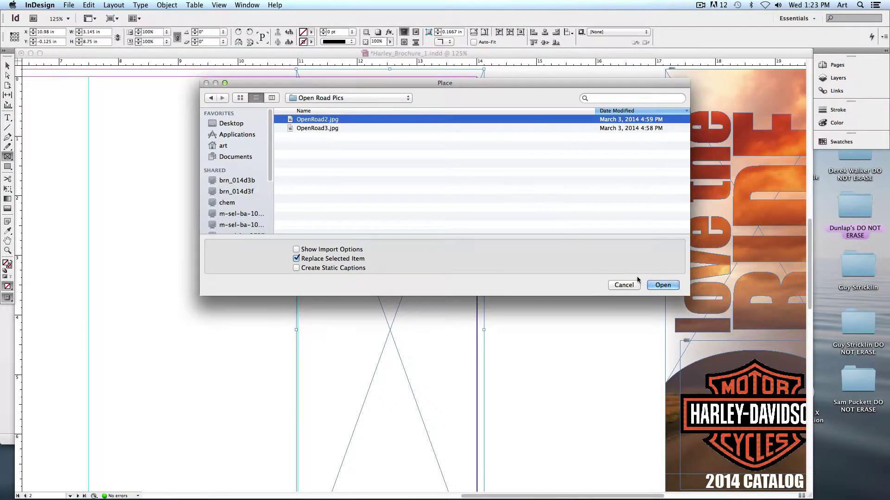
left_click(666, 285)
Scale the road photo with Fill Frame Proportionally so it fills the frame.
key("super+minus")
key("super+minus")
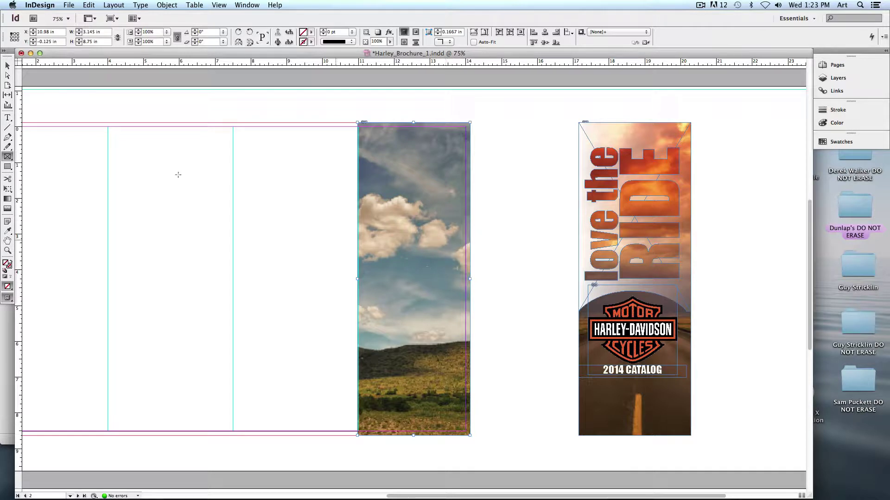
key("v")
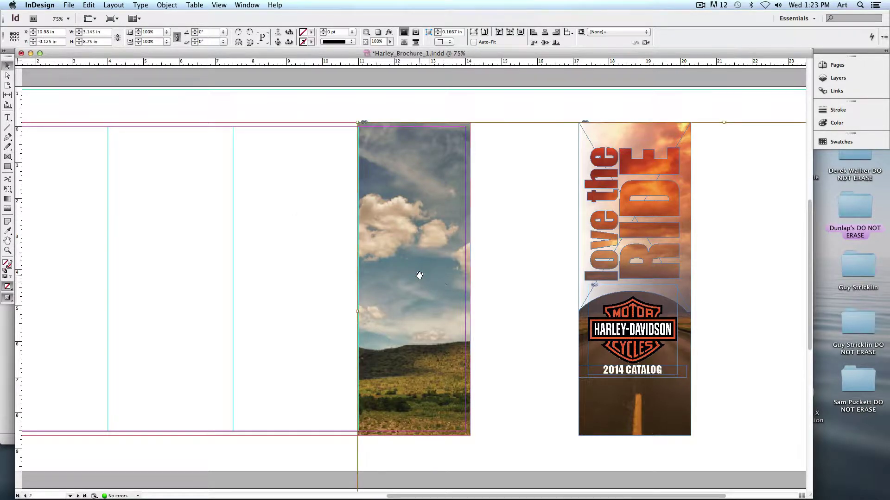
left_click(419, 275)
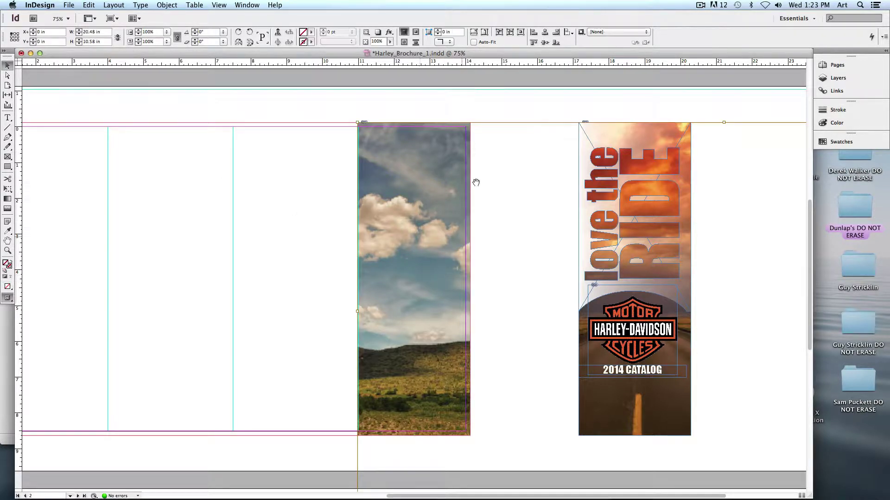
left_click(483, 32)
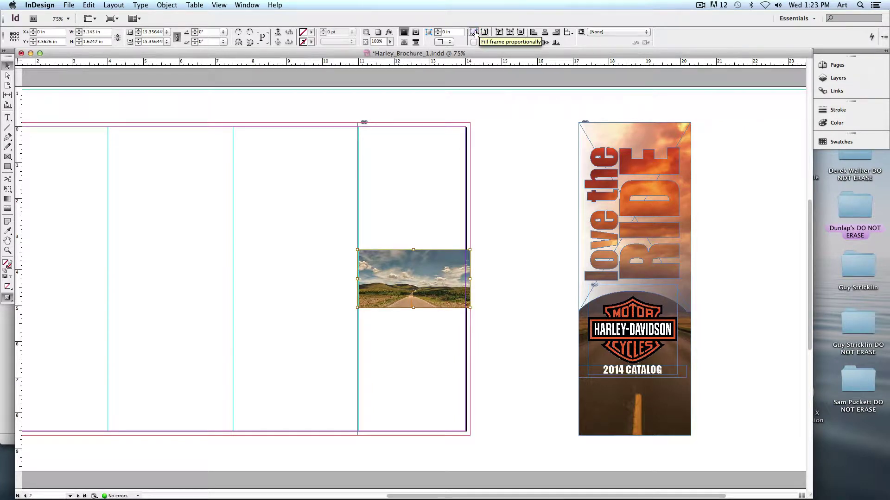
left_click(475, 32)
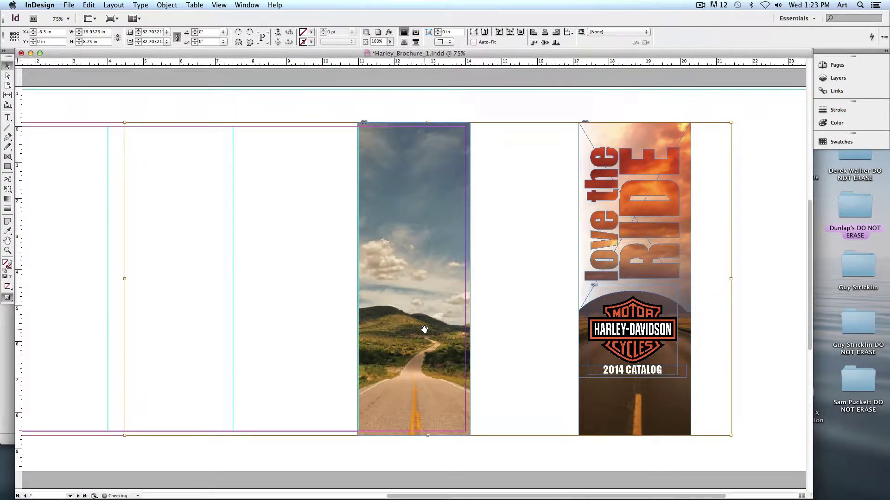
left_click(315, 256)
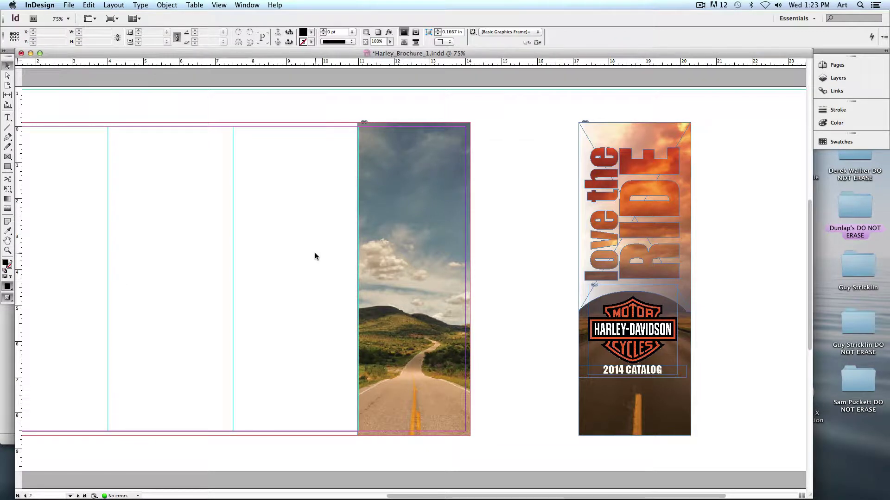
key("super+equal")
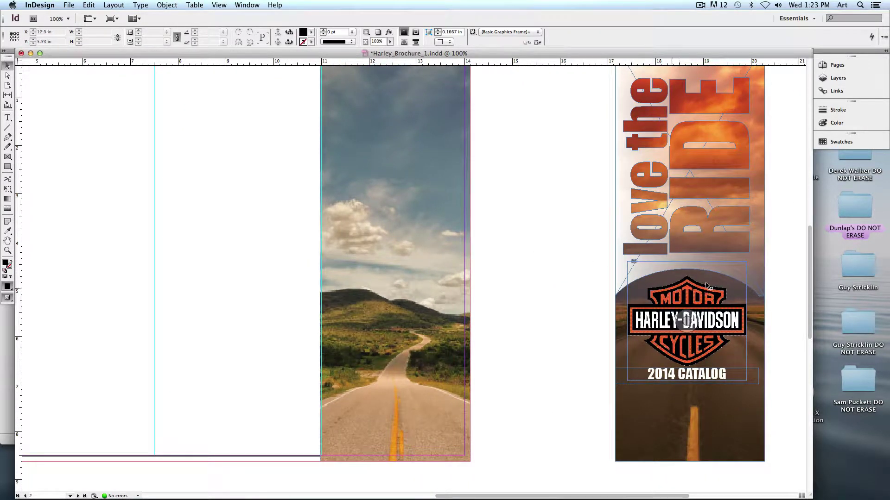
Draw a small empty frame left of the road photo to place an image into.
left_click(7, 157)
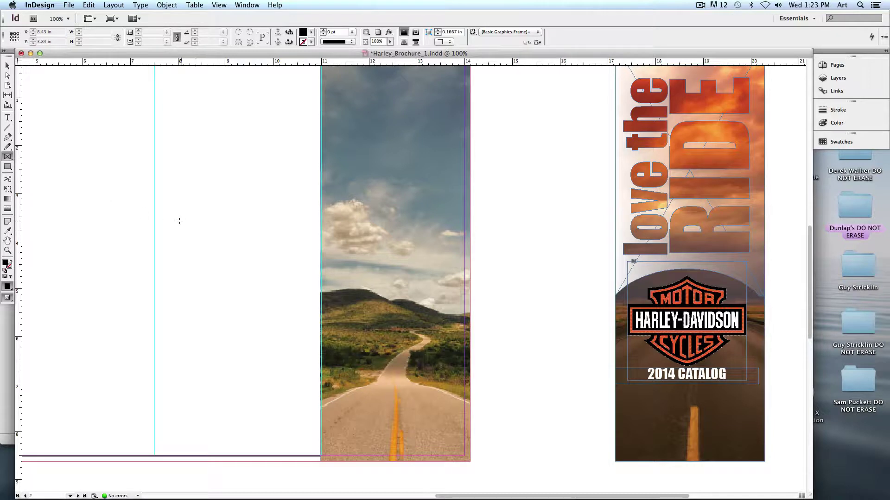
left_click_drag(168, 208, 303, 334)
key("super+d")
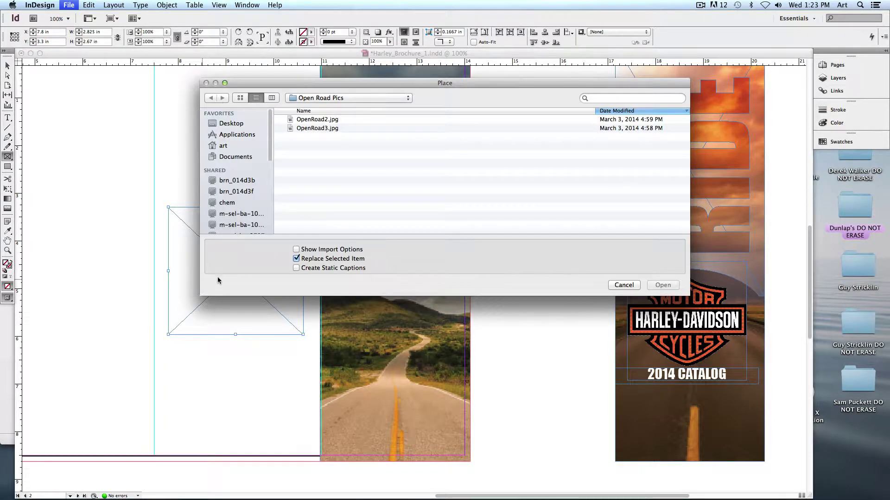
mouse_move(426, 491)
left_click_drag(512, 83, 468, 81)
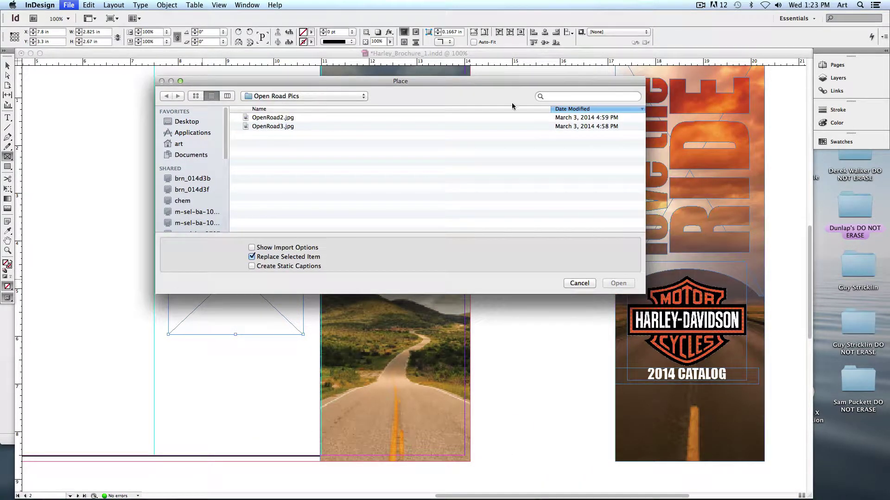
left_click_drag(634, 298, 566, 304)
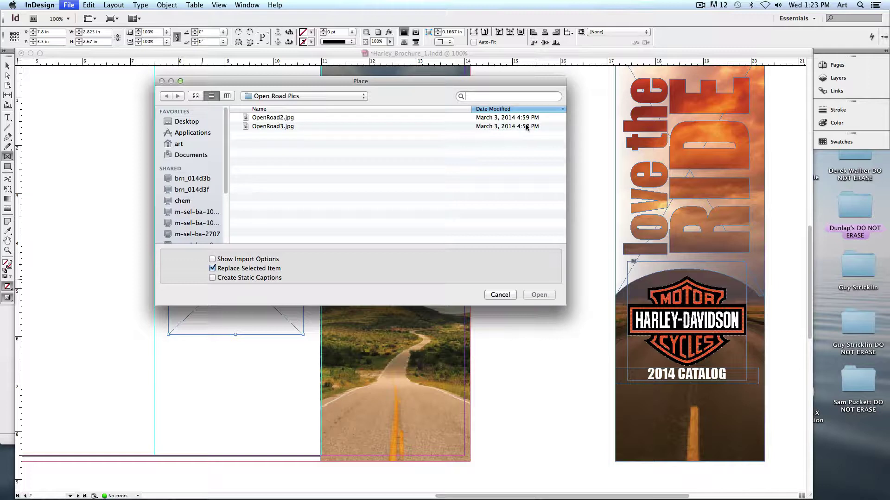
Search the computer for the Harley logo and place Harley-Davidson_logo 2.eps into the frame.
type("harley")
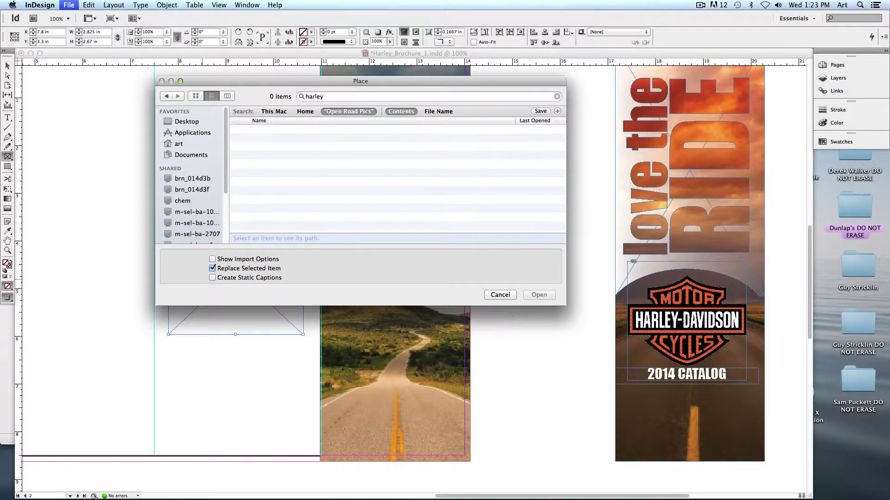
type("son")
left_click(439, 111)
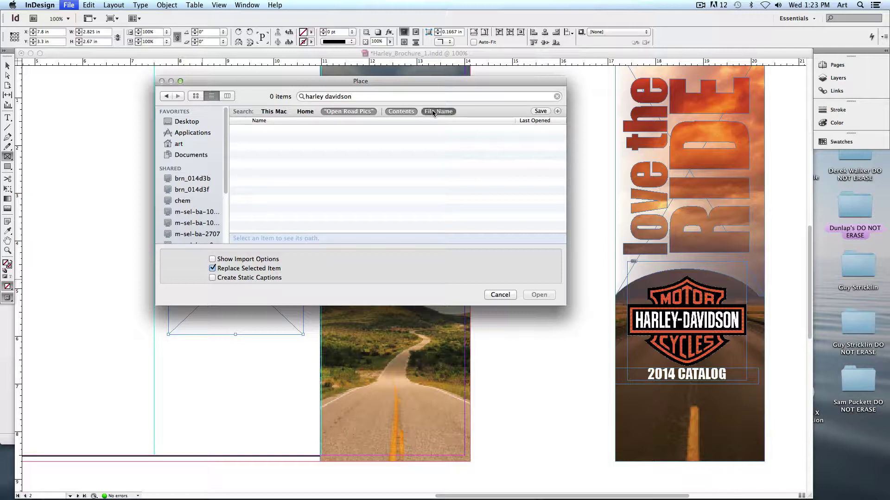
double_click(338, 96)
key("BackSpace")
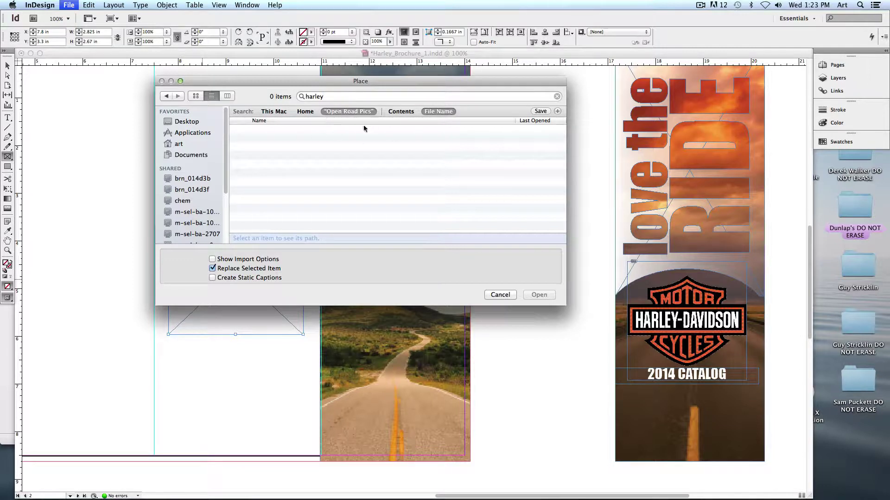
left_click(275, 113)
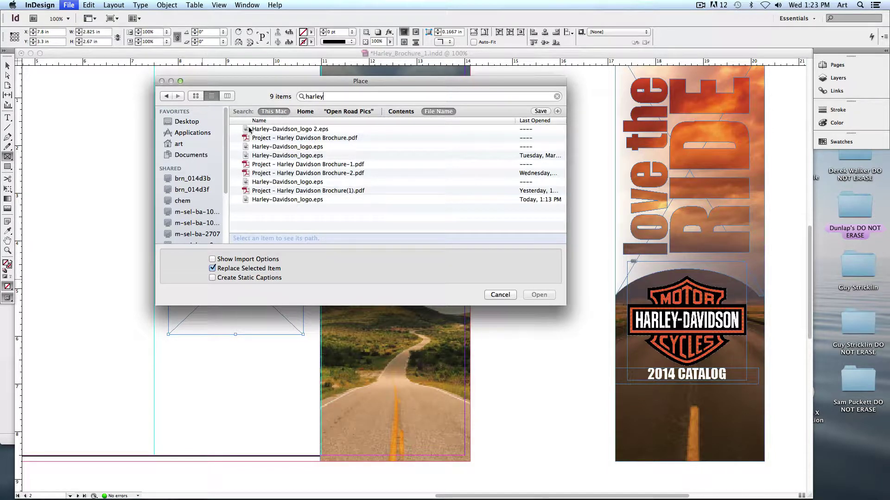
left_click(325, 129)
key("space")
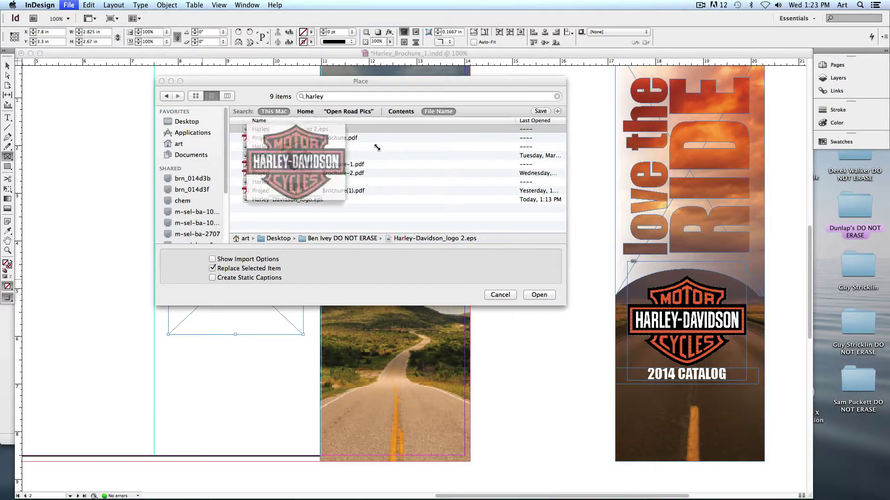
key("space")
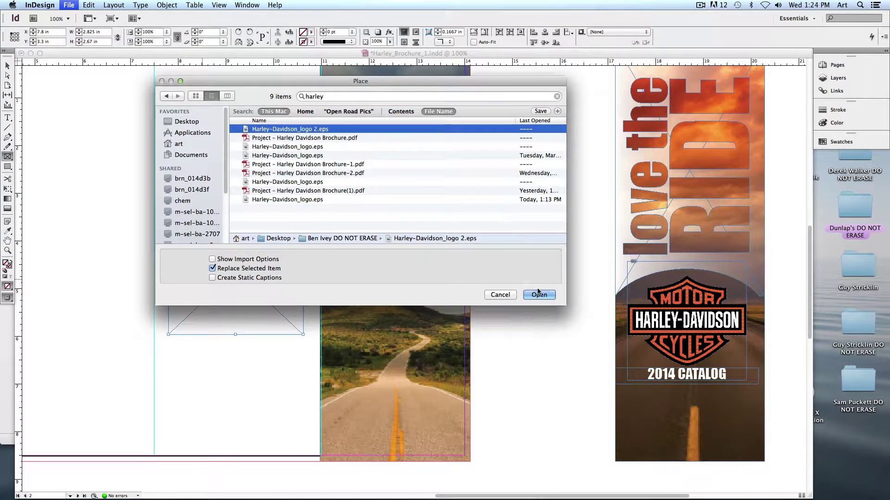
left_click(538, 294)
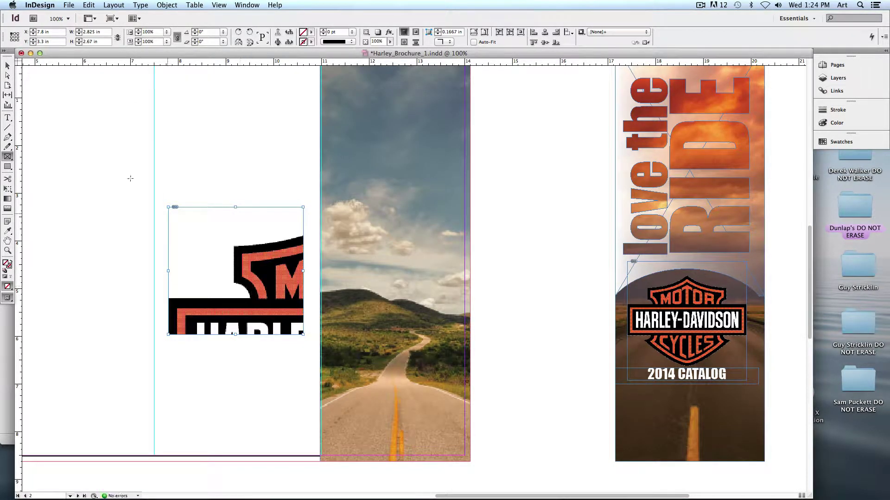
Move the logo frame onto the road photo and fit the logo proportionally.
left_click(8, 65)
mouse_move(254, 273)
left_click_drag(238, 273, 290, 284)
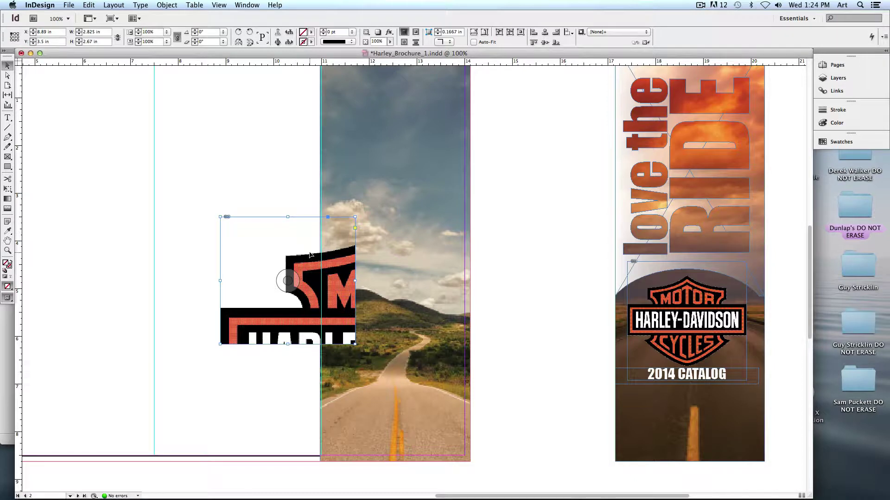
left_click_drag(317, 266, 426, 300)
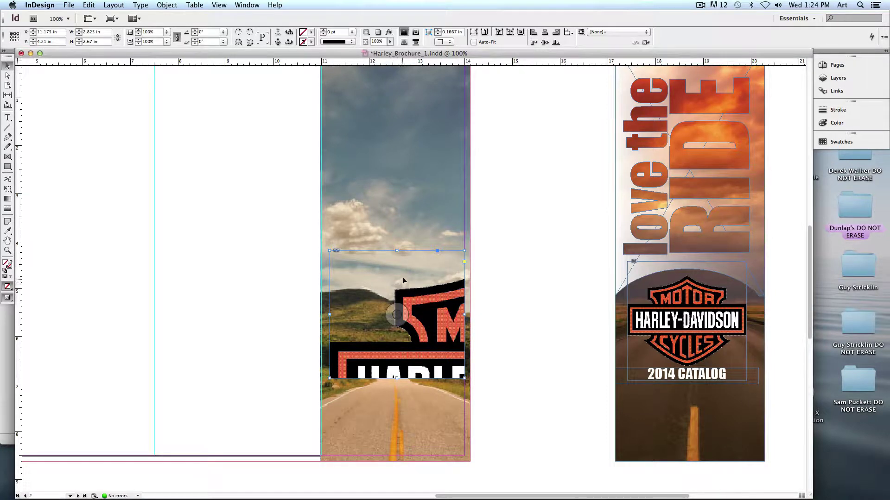
left_click(474, 32)
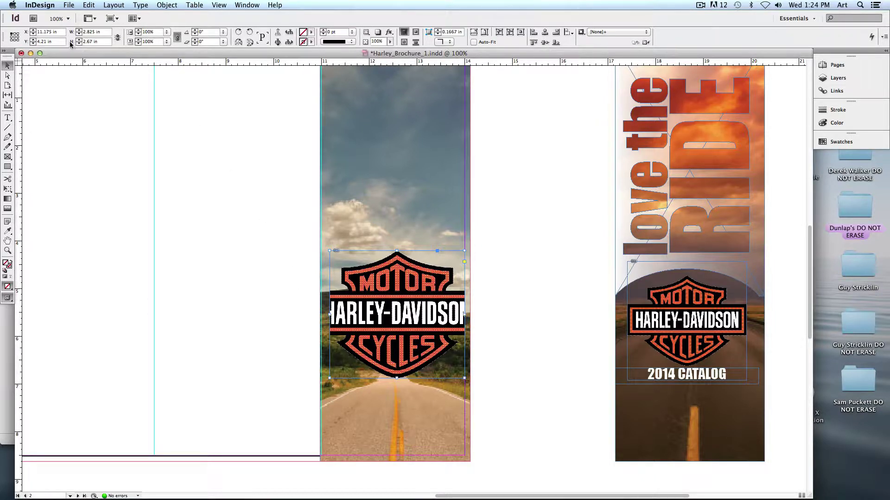
Resize the logo frame to 2.5 in by 2.5 in, then refit and centre the logo.
double_click(93, 31)
type("2.5")
key("Tab")
type("2")
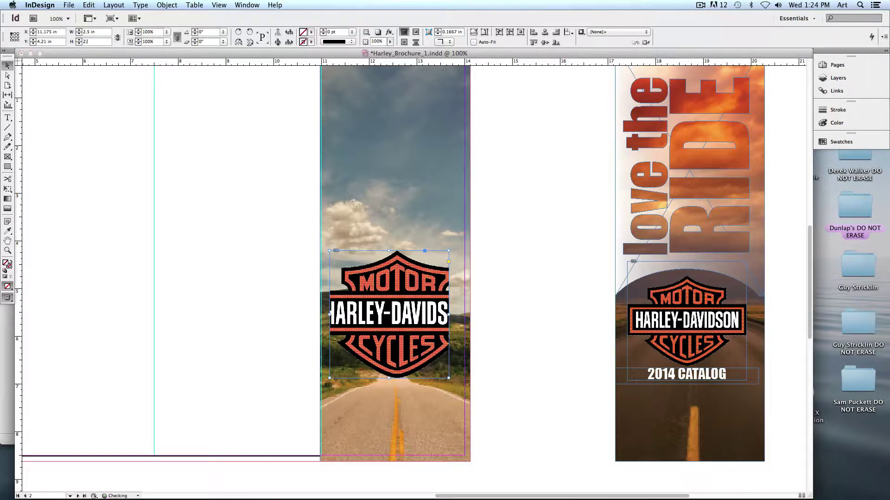
type(".5")
key("Return")
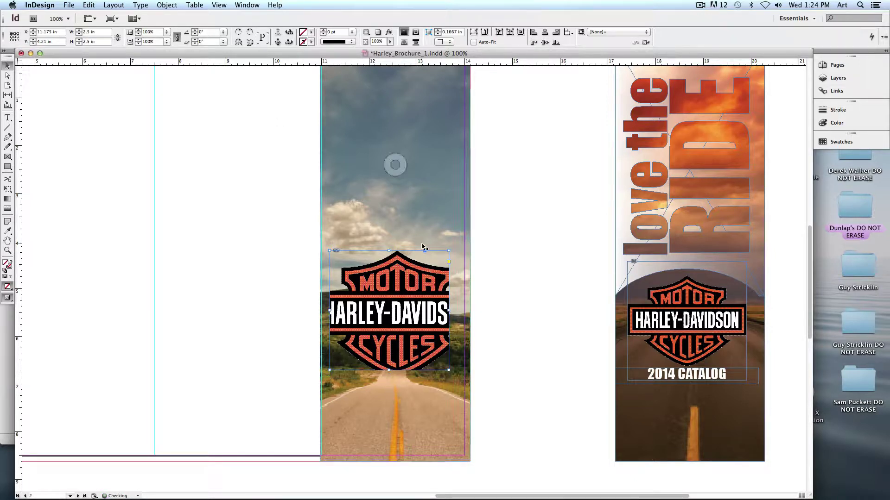
left_click(474, 32)
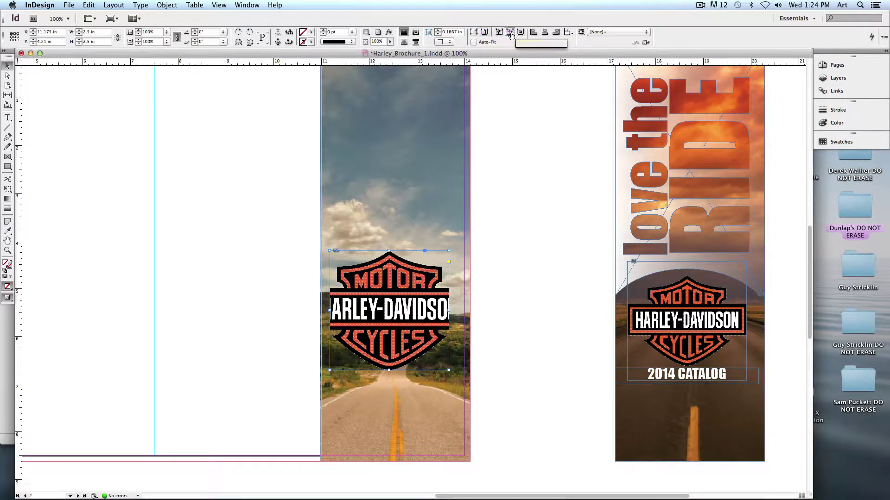
left_click(484, 32)
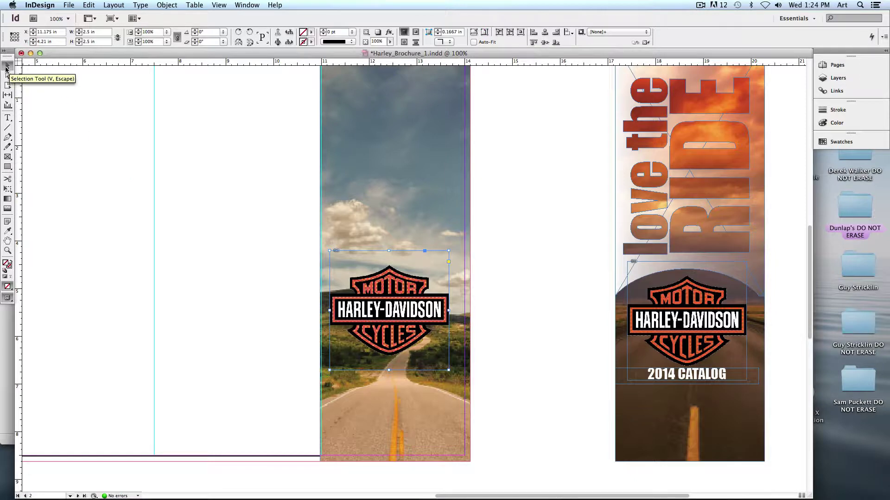
left_click(152, 201)
Nudge the Harley-Davidson logo slightly lower, just above where the road meets the horizon.
key("super+equal")
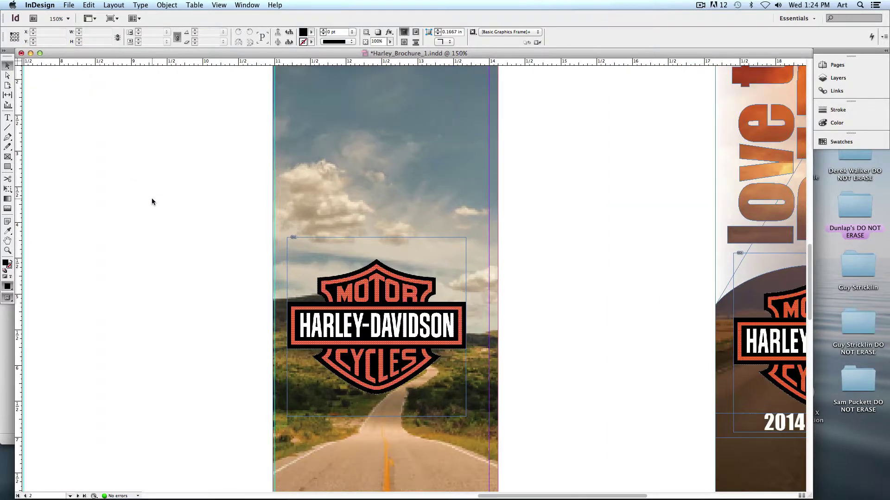
scroll(285, 213, "down", 5)
scroll(285, 213, "right", 2)
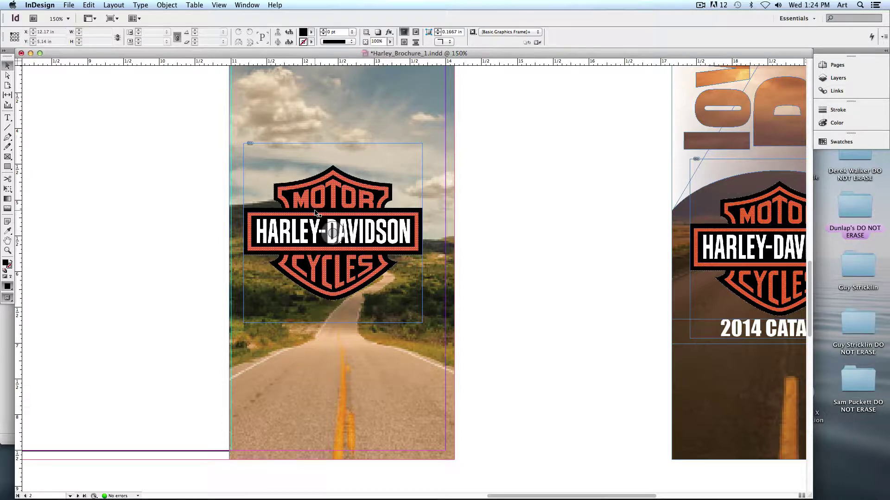
left_click_drag(275, 256, 282, 252)
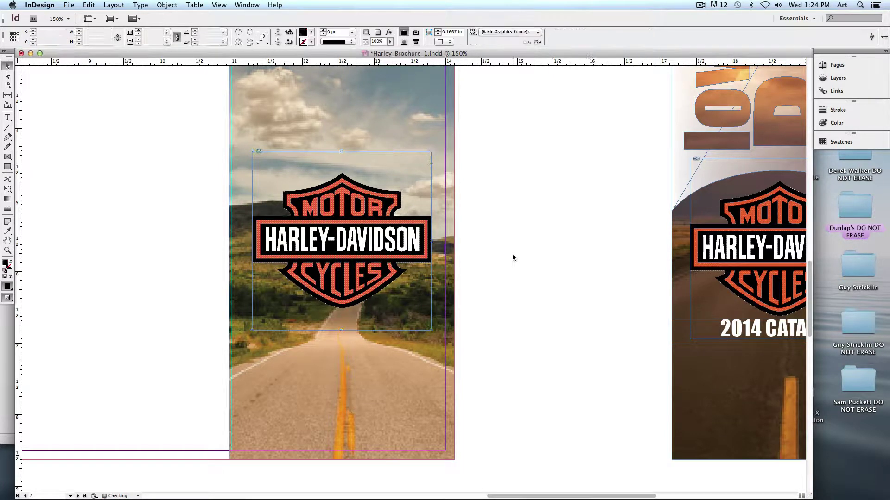
key("super+1")
scroll(513, 253, "up", 2)
left_click_drag(409, 294, 413, 309)
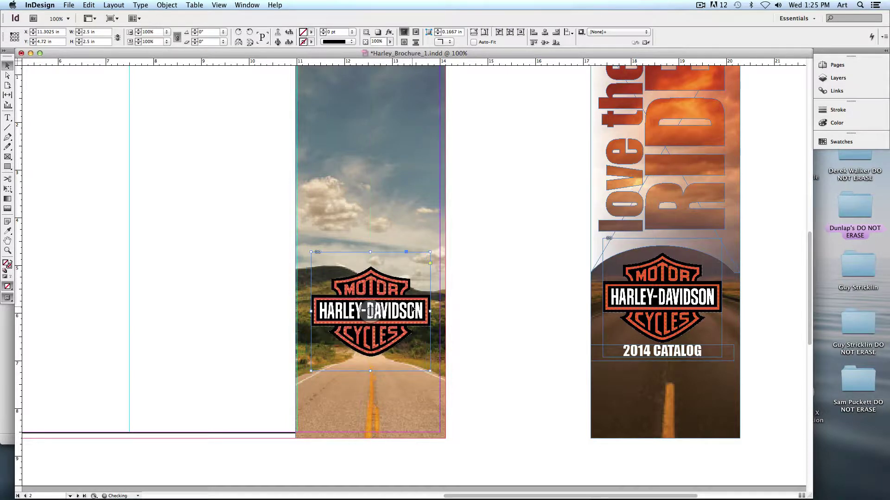
left_click(496, 290)
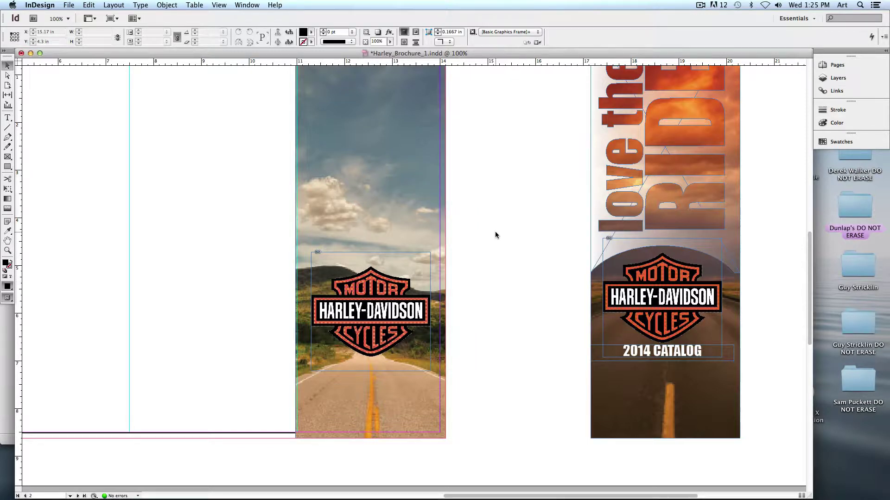
scroll(489, 198, "up", 3)
scroll(490, 199, "right", 4)
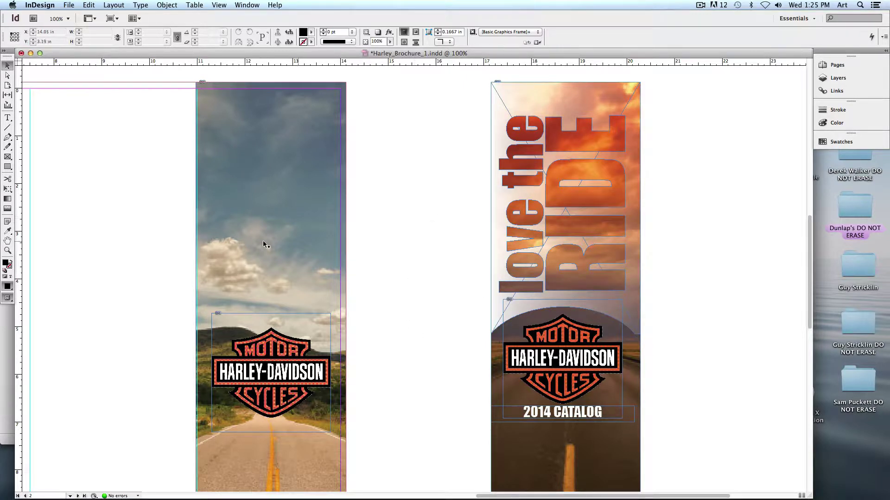
scroll(82, 248, "left", 3)
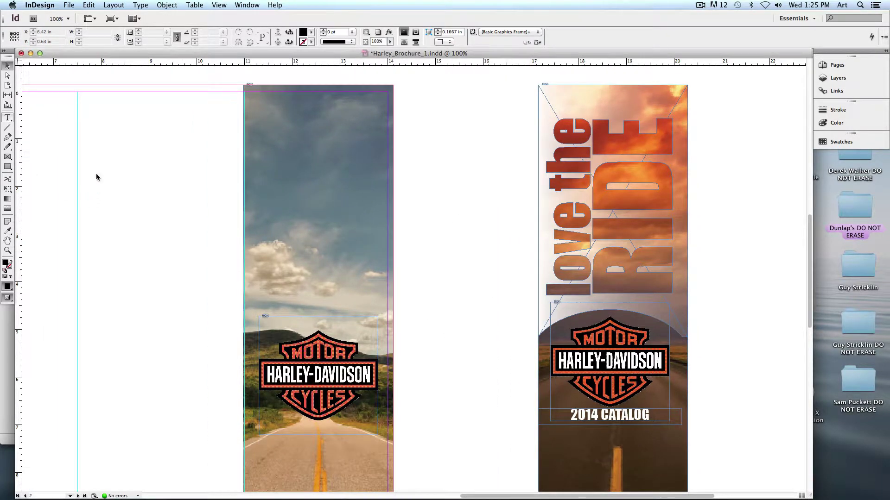
left_click_drag(87, 130, 242, 282)
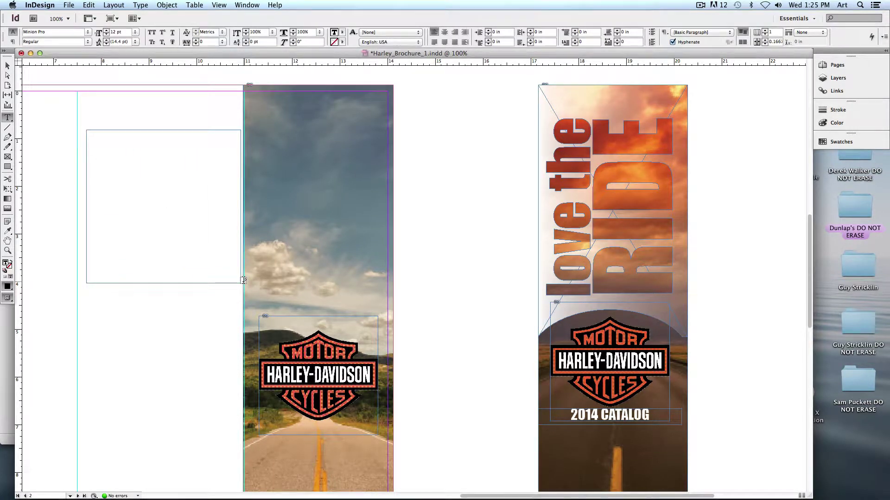
type("LOVE")
key("Return")
type("the road")
key("super+a")
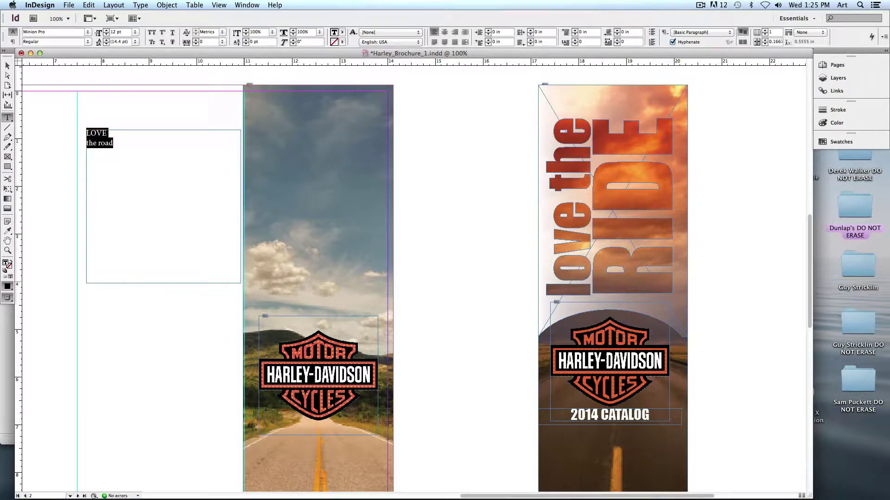
key("super+shift+period")
key("super+shift+period")
key("super+shift+period")
key("super+shift+period")
key("super+shift+period")
key("super+shift+period")
key("super+shift+period")
key("super+shift+period")
key("super+shift+period")
key("super+shift+period")
key("super+shift+period")
key("super+shift+period")
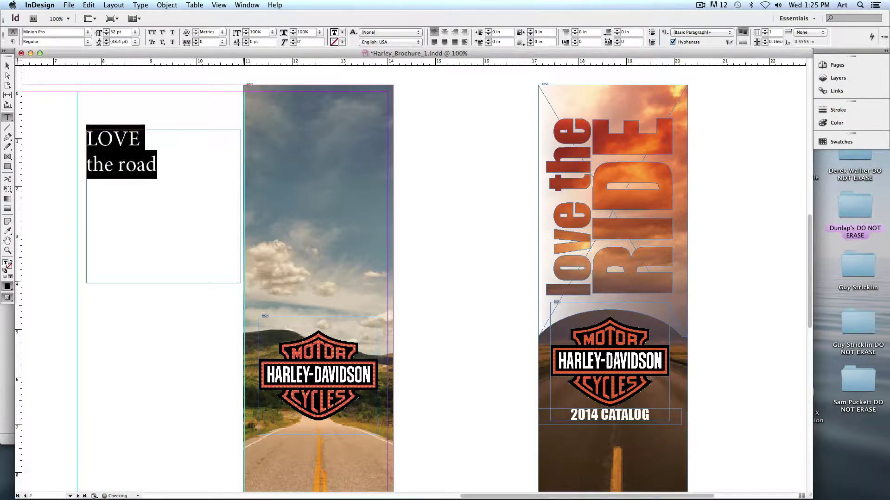
key("super+shift+period")
key("super+shift+period")
key("super+shift+period")
key("super+shift+period")
key("super+shift+period")
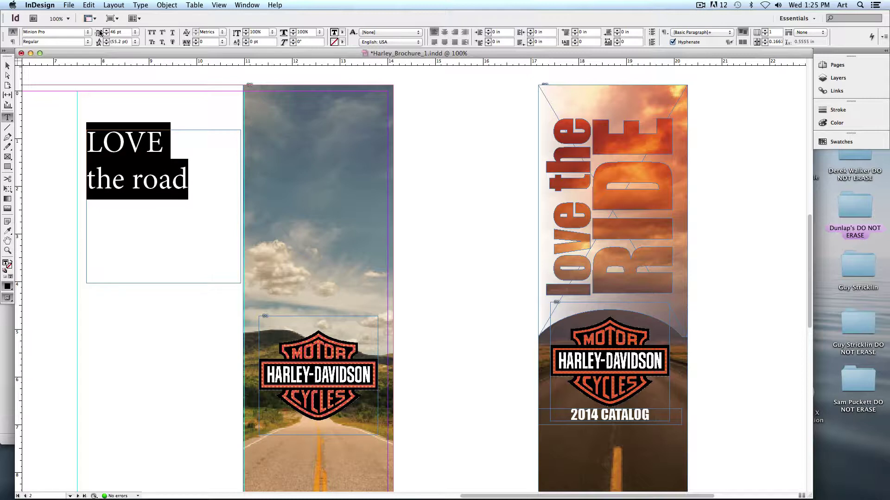
left_click(58, 32)
type("F")
key("Escape")
type("Impact")
key("Return")
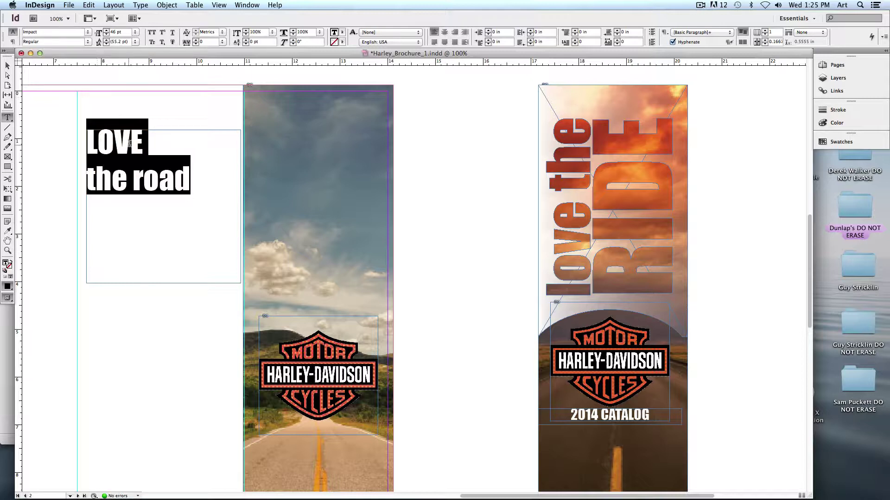
left_click(130, 147)
double_click(130, 146)
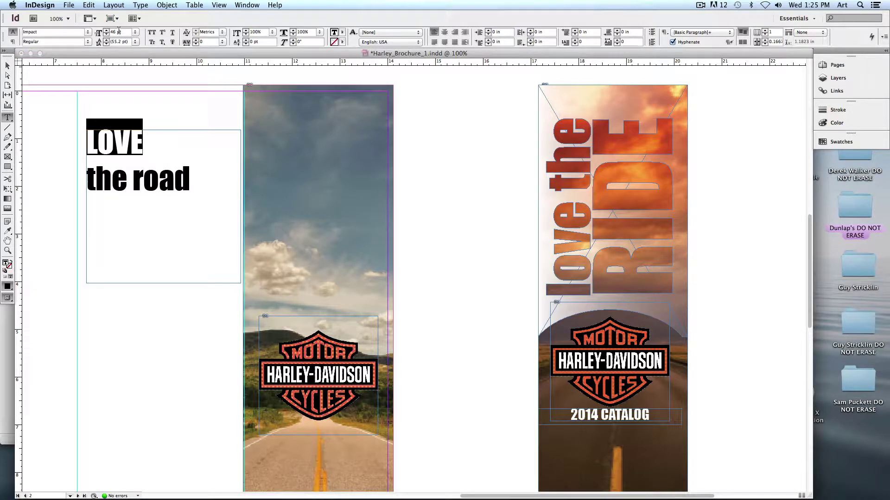
key("super+shift+period")
key("super+shift+period")
key("super+shift+period")
key("super+shift+period")
key("super+shift+period")
key("super+shift+period")
key("super+shift+period")
key("super+shift+period")
key("super+shift+period")
key("super+shift+period")
key("super+shift+period")
key("super+shift+period")
key("super+shift+period")
key("super+shift+period")
key("super+shift+period")
key("super+shift+period")
key("super+shift+period")
key("super+shift+period")
key("super+shift+period")
key("super+shift+period")
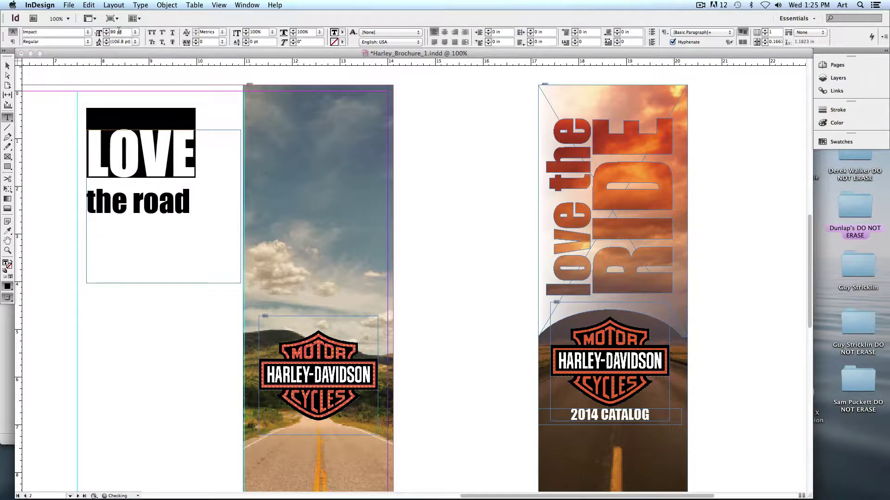
key("super+shift+comma")
key("super+shift+comma")
left_click(153, 141)
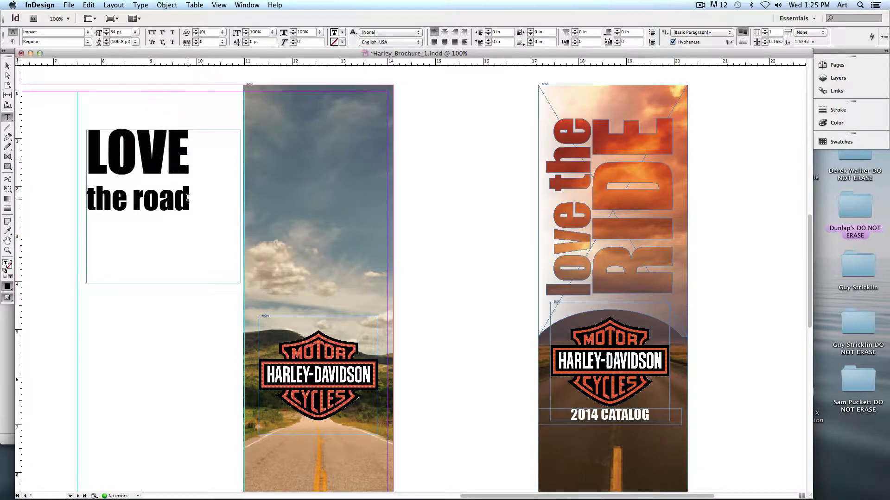
left_click_drag(190, 199, 80, 193)
left_click(173, 173)
key("super+a")
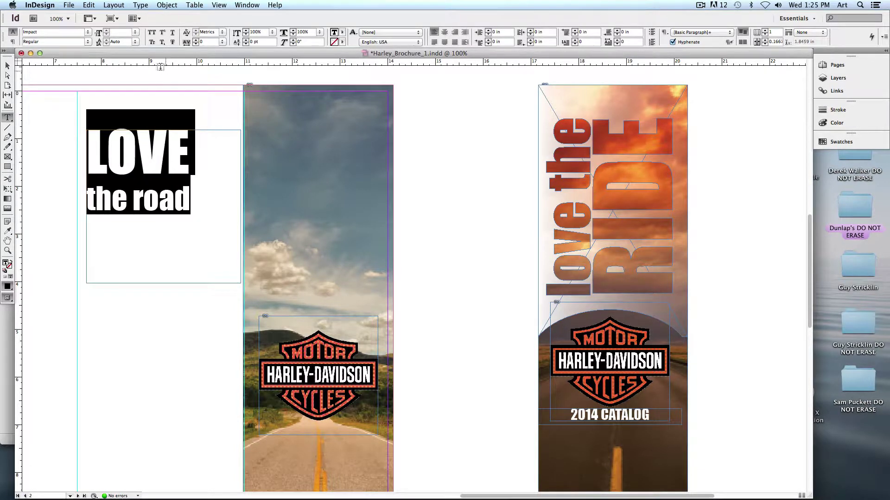
left_click(135, 42)
left_click(130, 97)
left_click(121, 41)
key("Up")
key("Up")
key("Up")
key("Up")
key("Up")
key("Up")
key("Up")
key("Up")
key("Up")
key("Up")
key("Up")
key("Up")
key("Up")
key("Up")
key("Up")
key("Up")
key("Up")
key("Up")
key("Up")
key("Up")
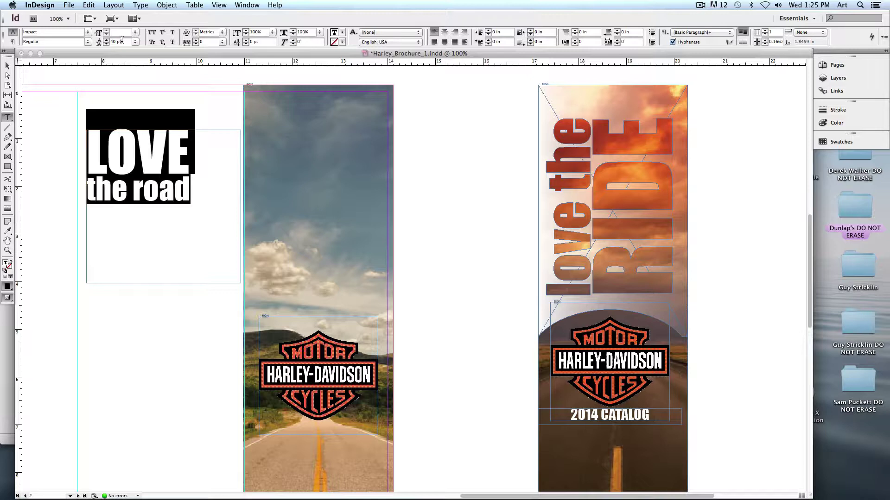
left_click(166, 158)
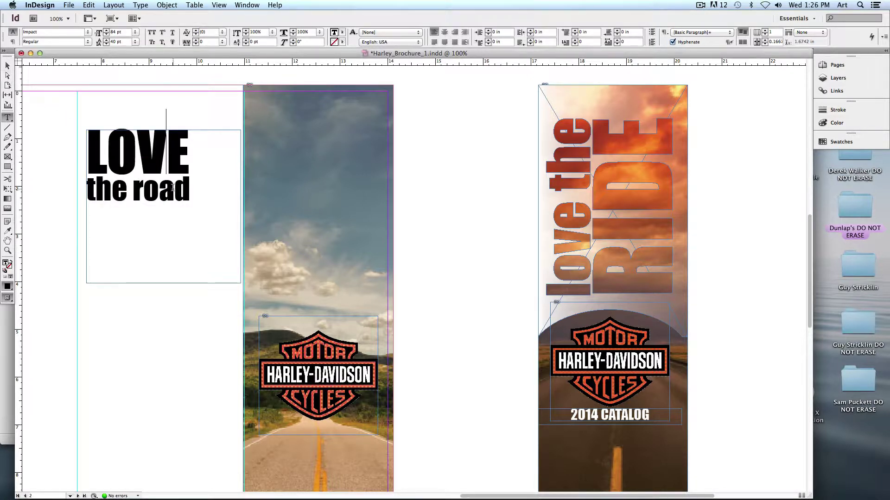
left_click(7, 65)
scroll(153, 185, "down", 1)
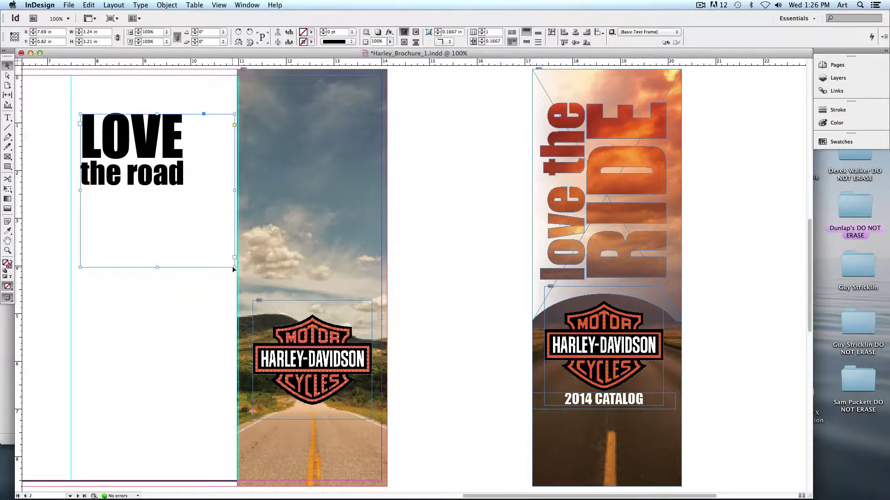
left_click_drag(233, 267, 234, 221)
left_click_drag(151, 190, 307, 170)
left_click_drag(388, 94, 372, 105)
left_click_drag(321, 141, 328, 138)
left_click(413, 165)
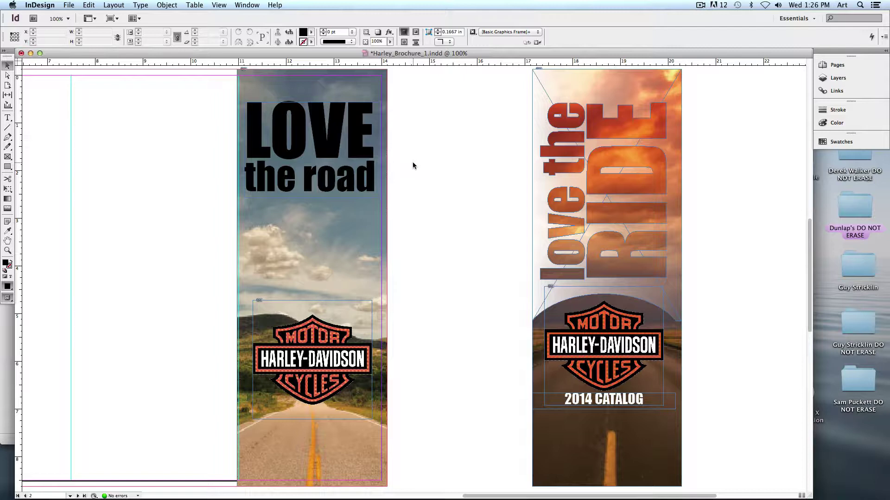
left_click(336, 153)
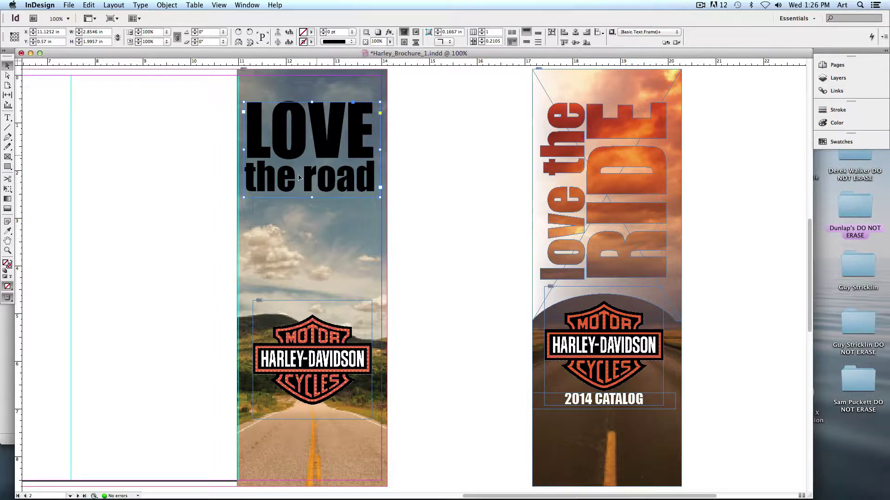
Convert the LOVE the road text frame to outlines with Type > Create Outlines.
left_click(141, 5)
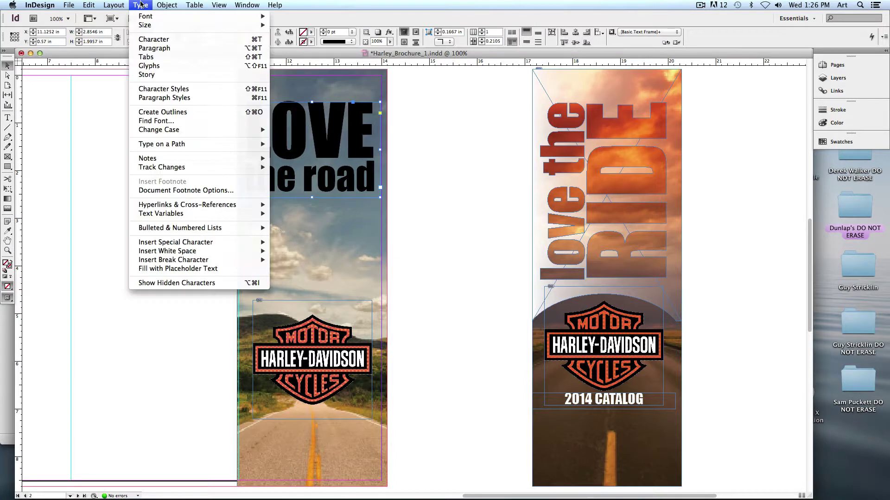
left_click(160, 113)
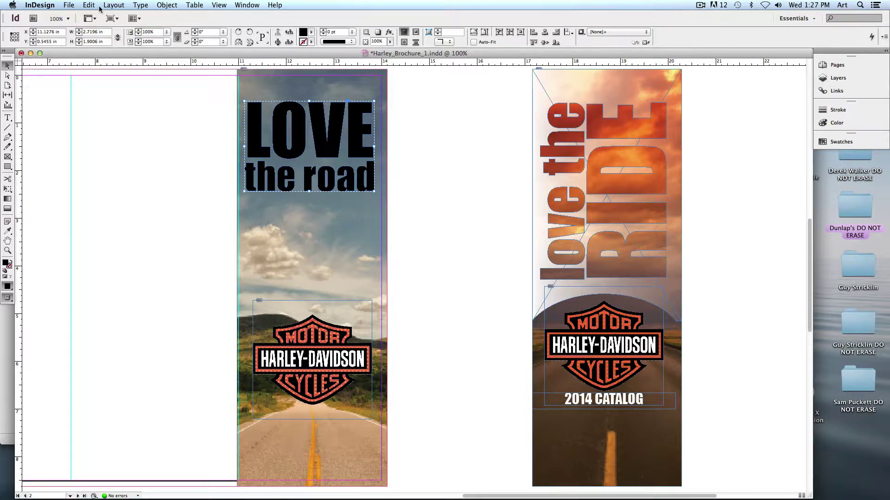
Ungroup the outlined LOVE the road lettering and zoom to 200%.
left_click(165, 5)
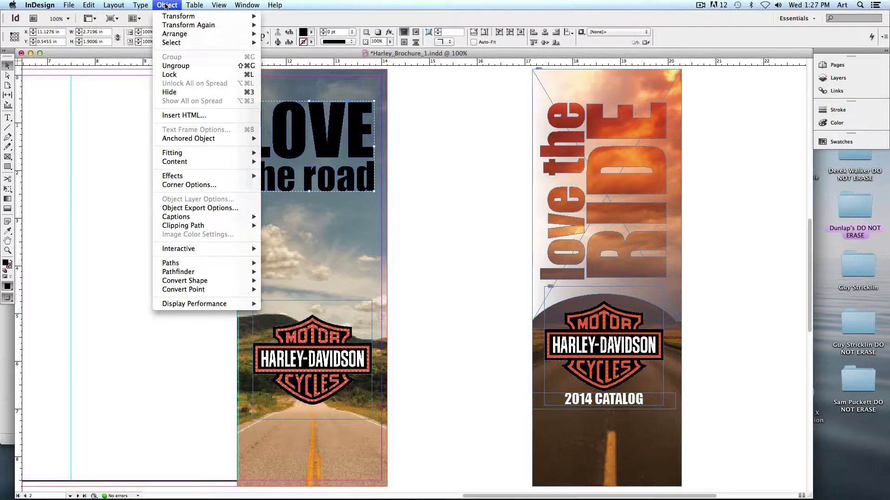
left_click(178, 67)
left_click(190, 127)
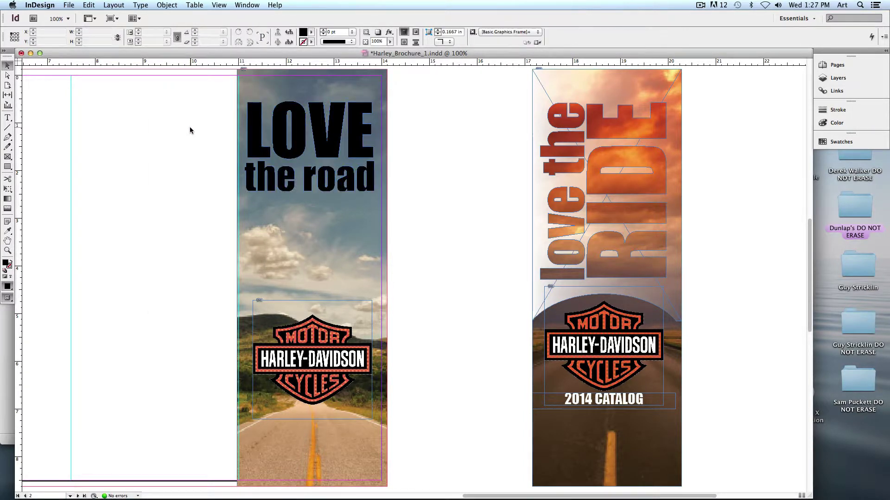
key("super+equal")
scroll(190, 126, "up", 10)
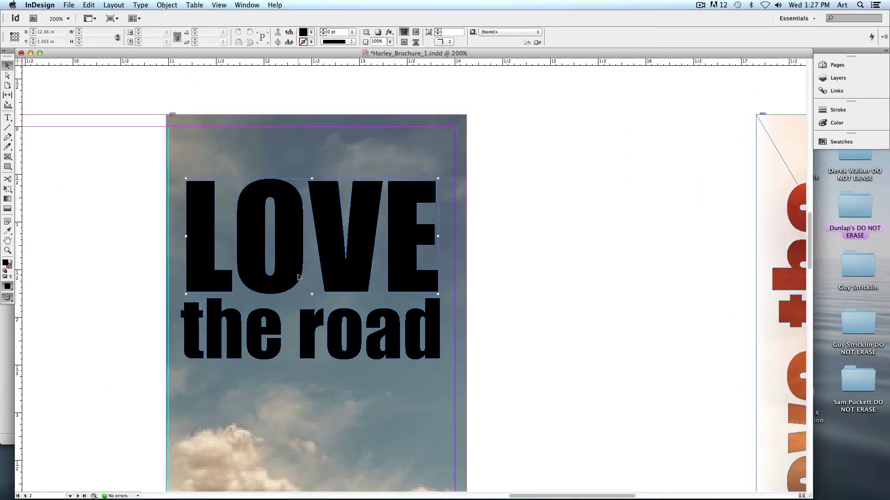
Test the outlines' anchor points with Direct Selection and undo the stray spike.
left_click(298, 277)
left_click(313, 308)
key("a")
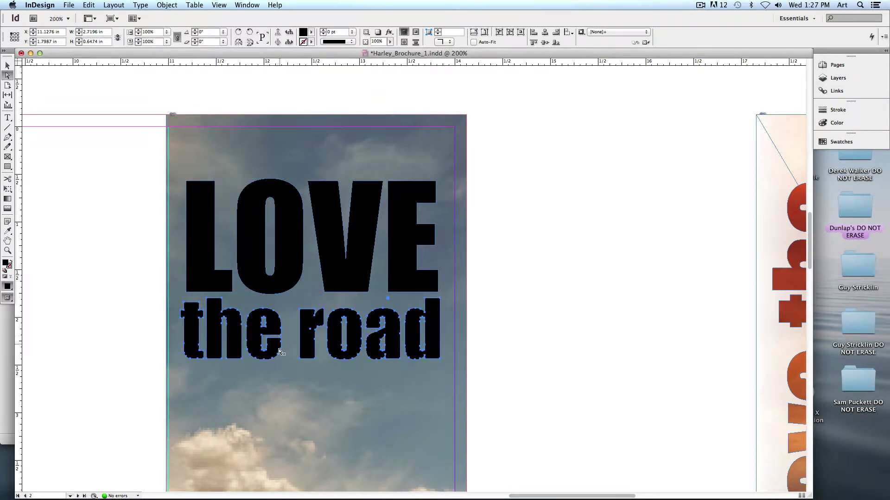
left_click_drag(278, 358, 306, 413)
key("super+z")
left_click(93, 348)
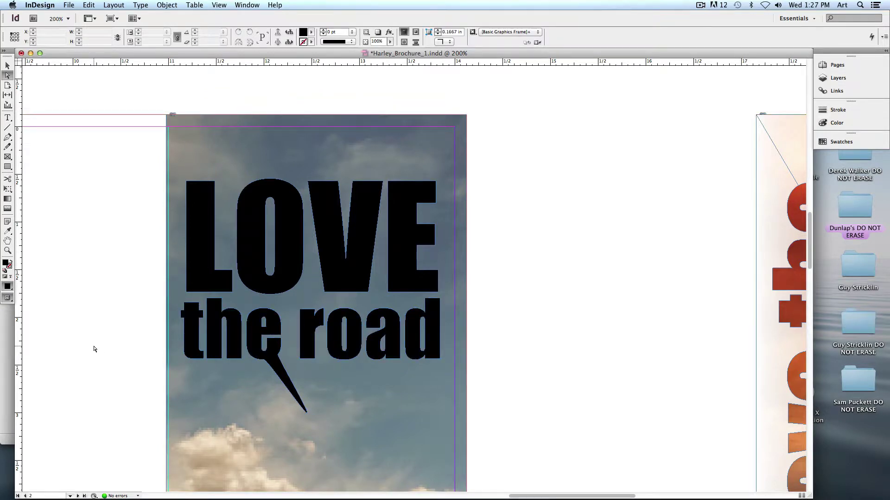
key("super+z")
left_click(7, 66)
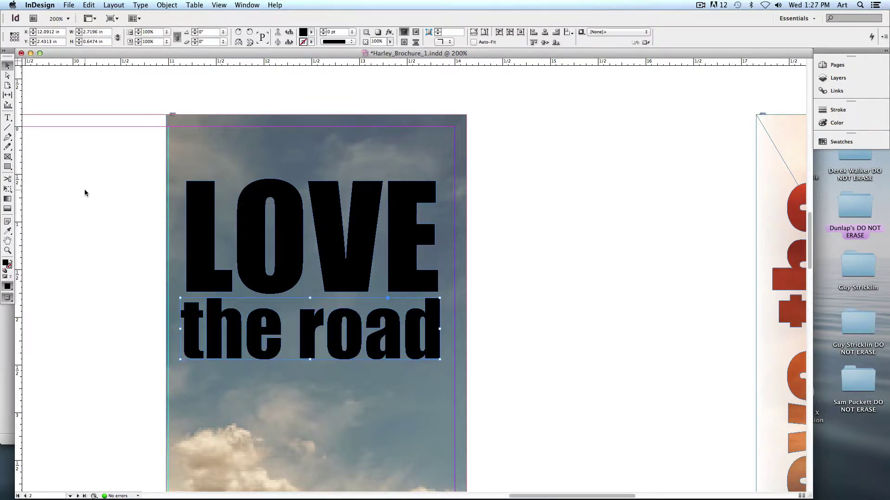
left_click(85, 190)
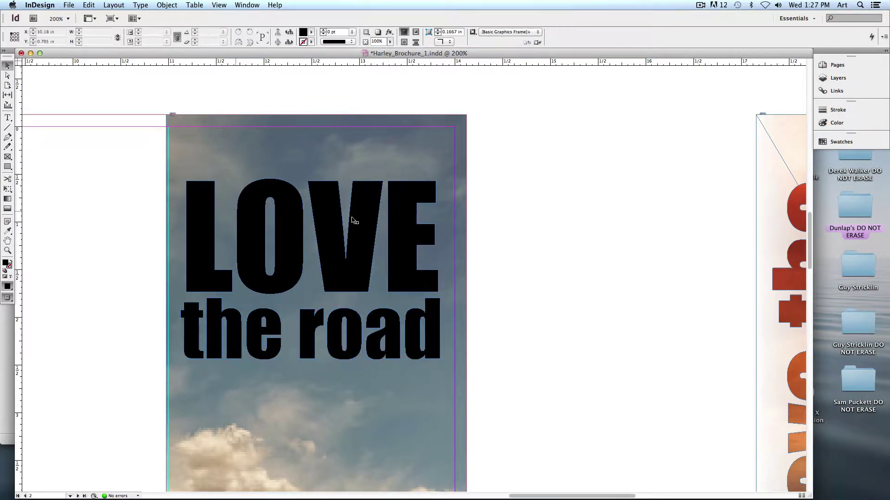
Shift-select both the LOVE and the road shapes.
scroll(444, 223, "right", 3)
scroll(497, 244, "left", 5)
left_click(398, 232)
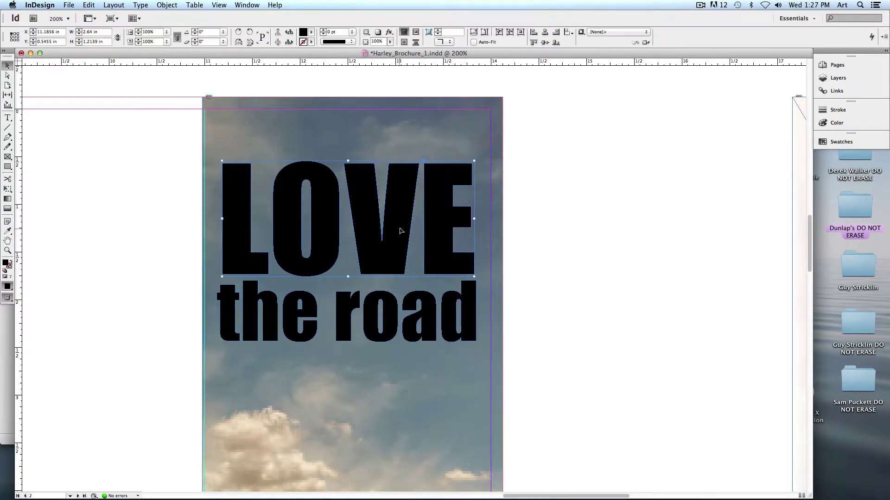
left_click(392, 302, "shift")
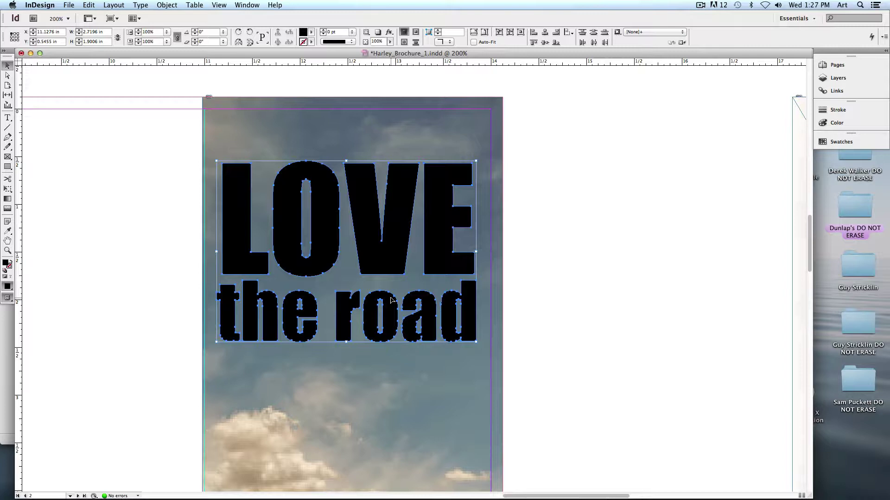
Draw a rectangle frame over the top of the panel and fill it with [Paper].
left_click(578, 297)
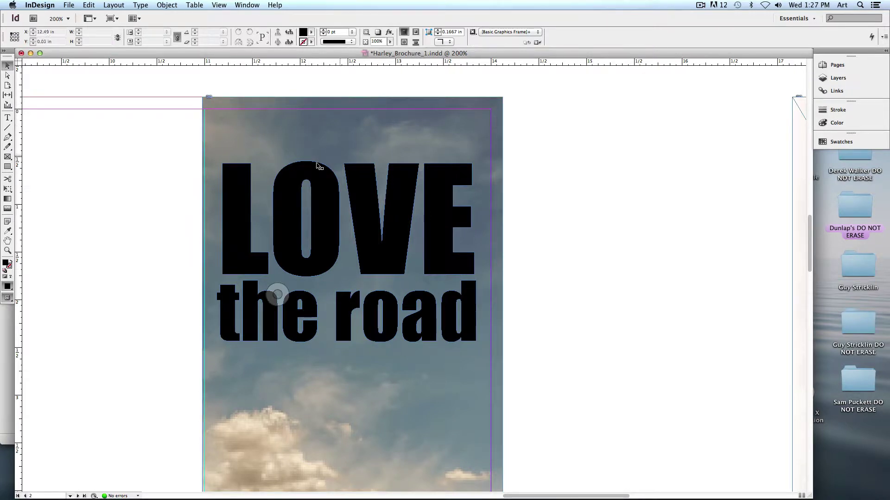
left_click(6, 158)
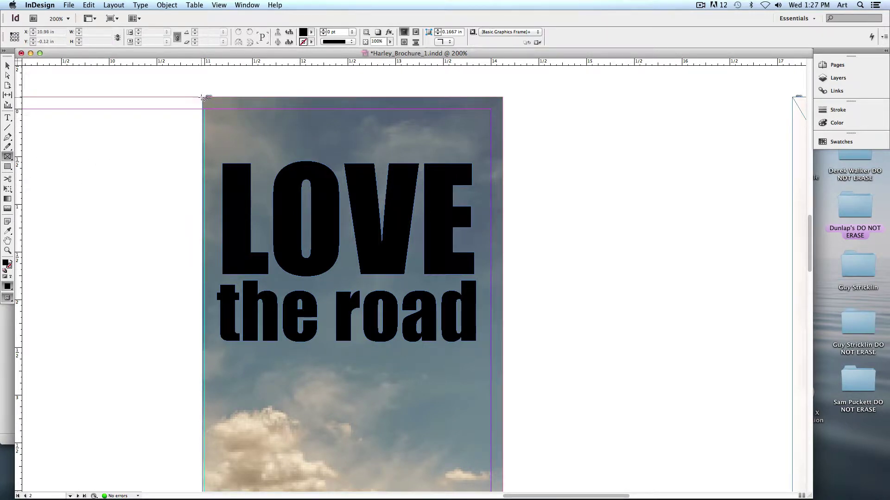
left_click_drag(203, 99, 501, 476)
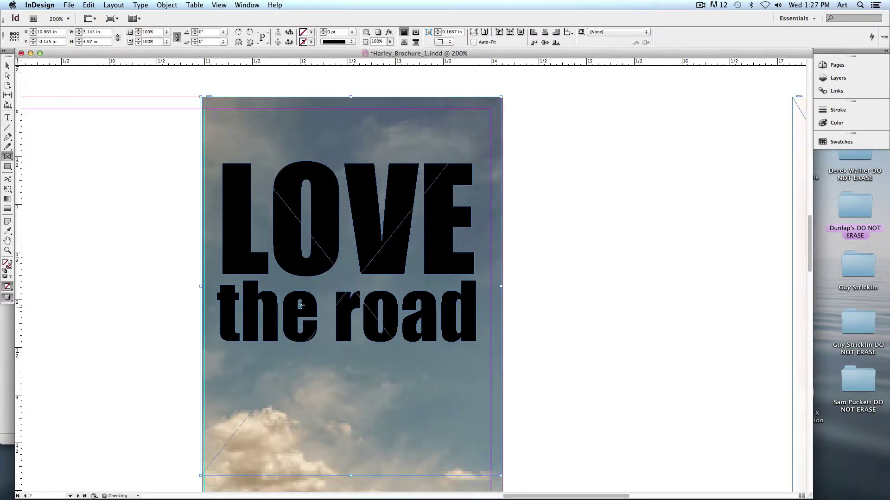
left_click(312, 32)
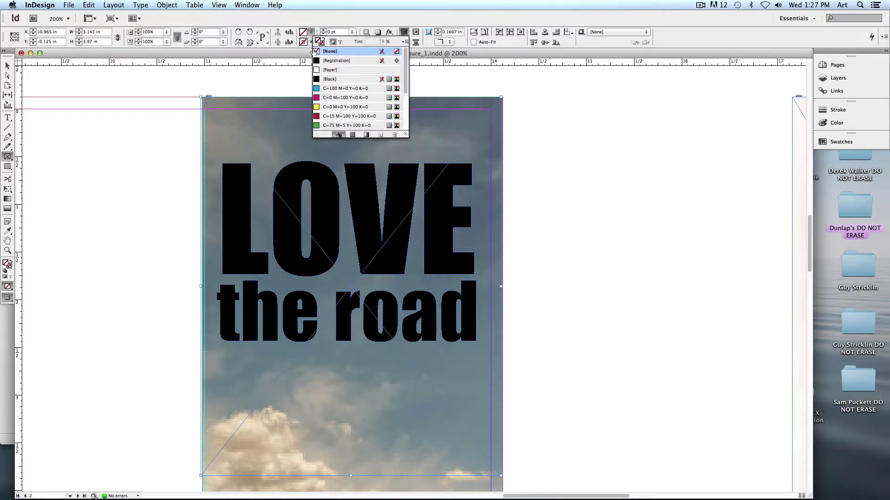
left_click(330, 71)
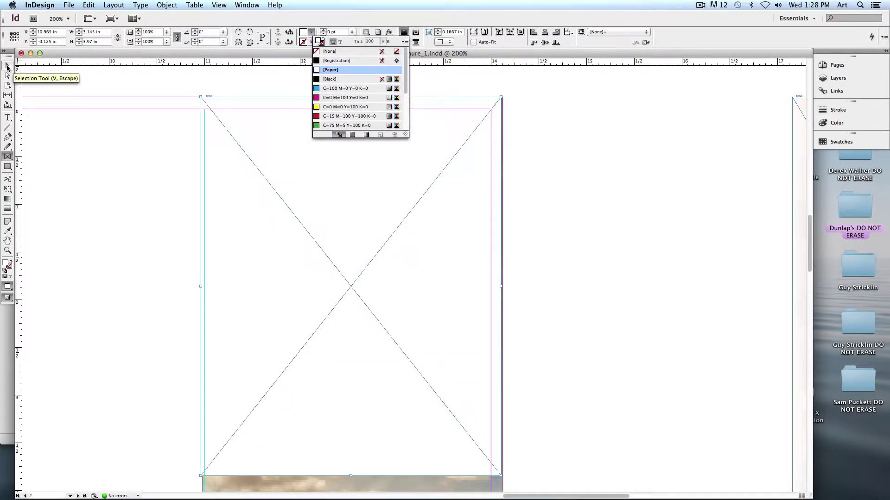
Send the white frame behind the lettering and align its top edge to the guide.
left_click(7, 67)
left_click_drag(241, 169, 342, 156)
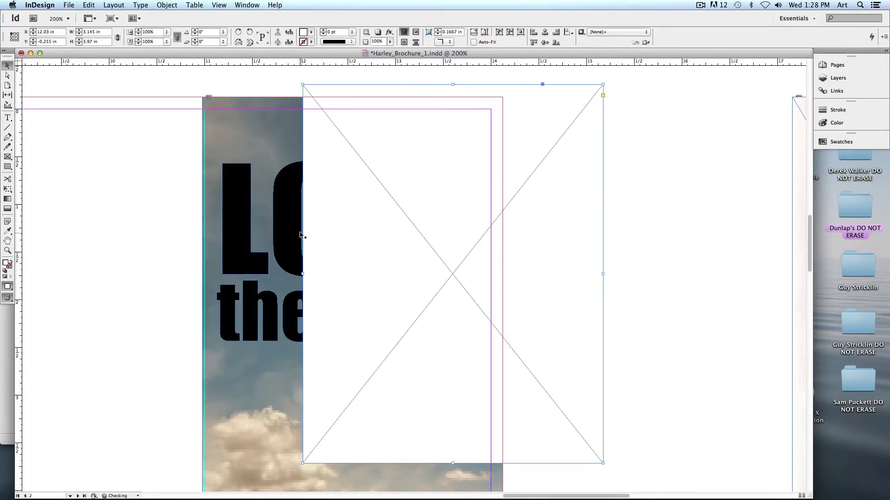
left_click_drag(328, 223, 339, 220)
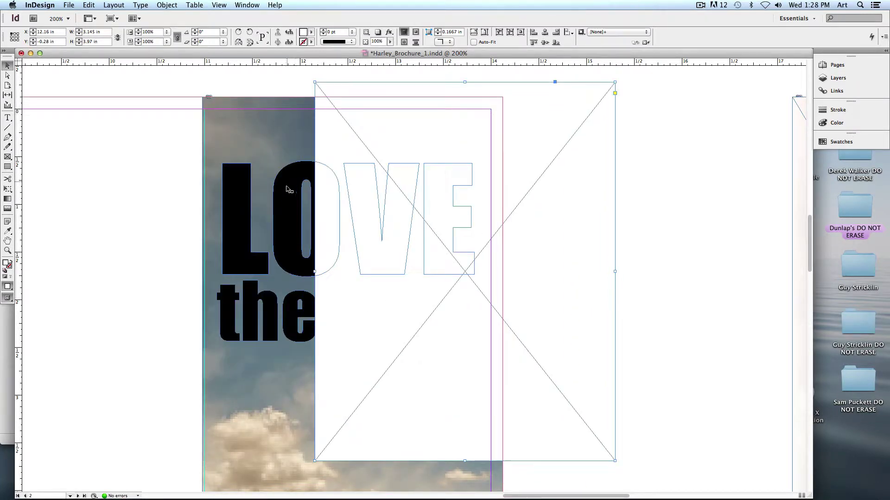
left_click(167, 5)
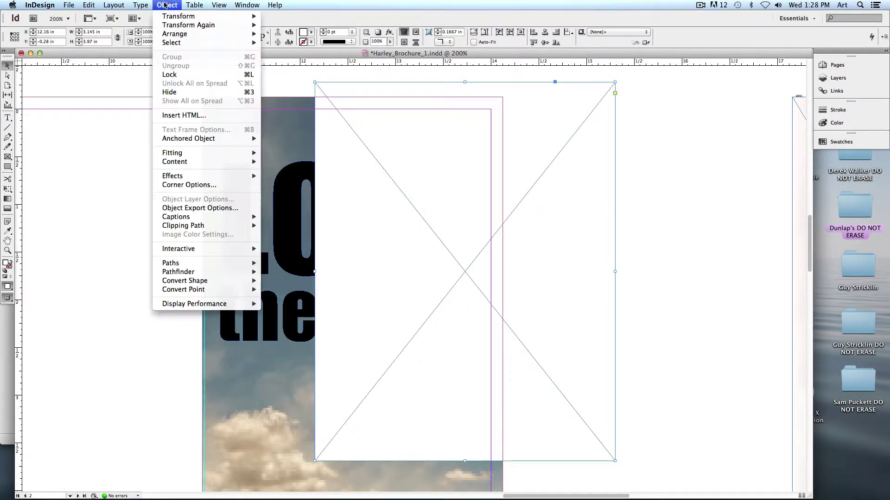
mouse_move(164, 35)
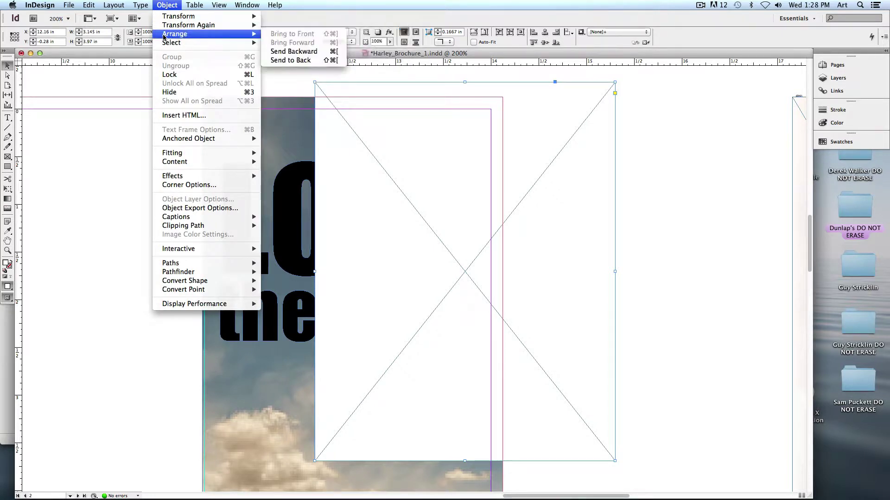
left_click(283, 54)
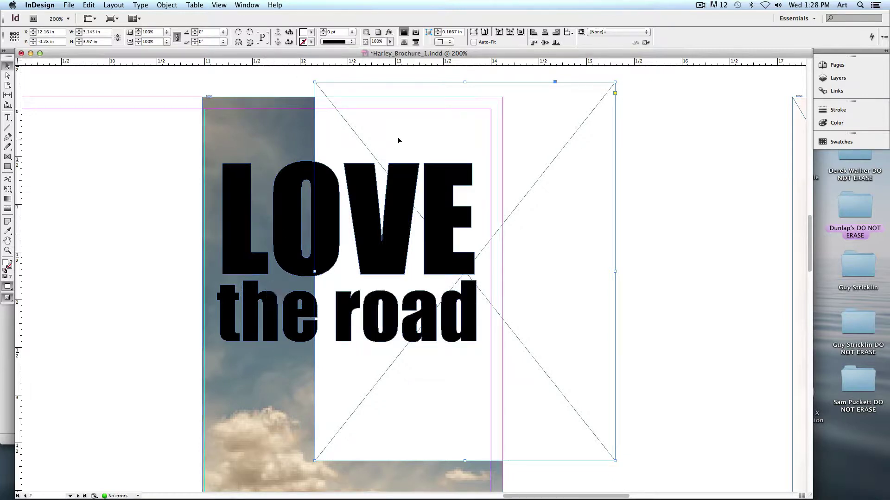
left_click_drag(405, 141, 298, 151)
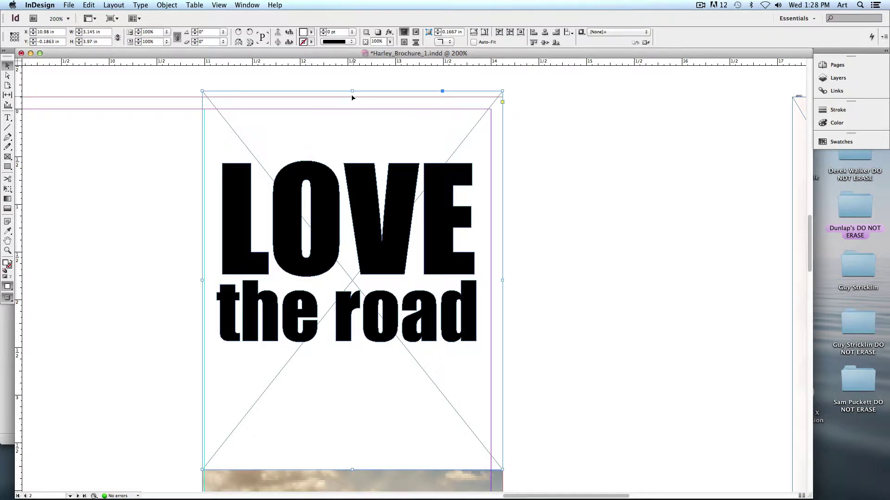
left_click_drag(352, 95, 352, 97)
Select LOVE, the road and the white frame, then apply Pathfinder > Subtract.
left_click(583, 263)
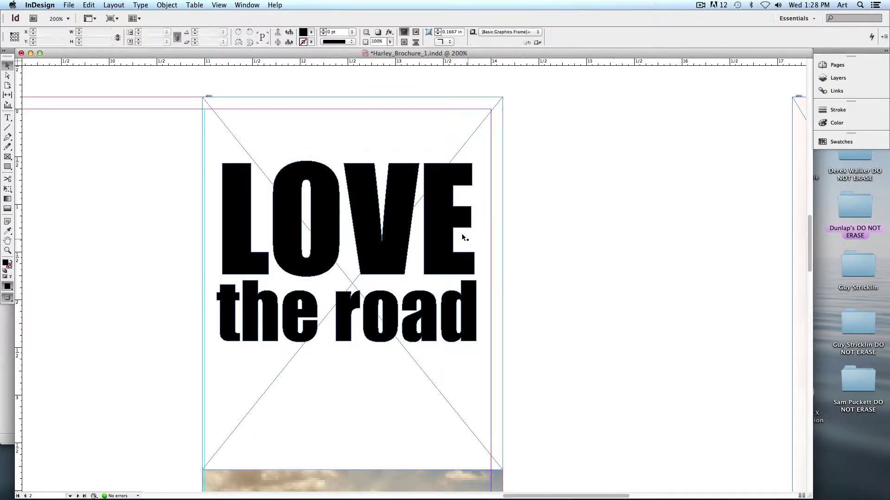
left_click(233, 219)
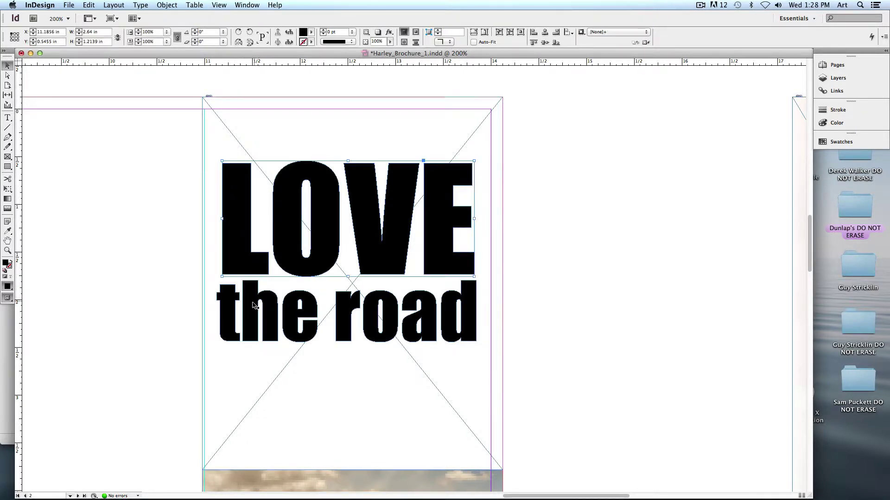
left_click(254, 333, "shift")
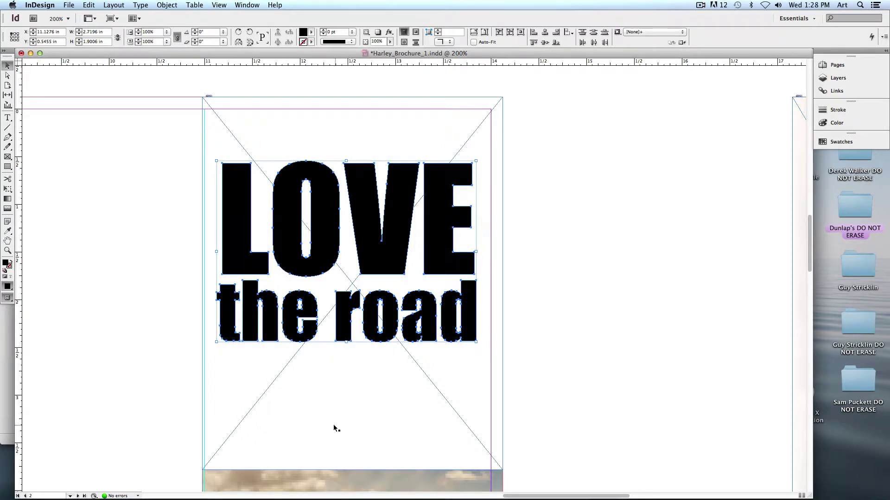
left_click(340, 393, "shift")
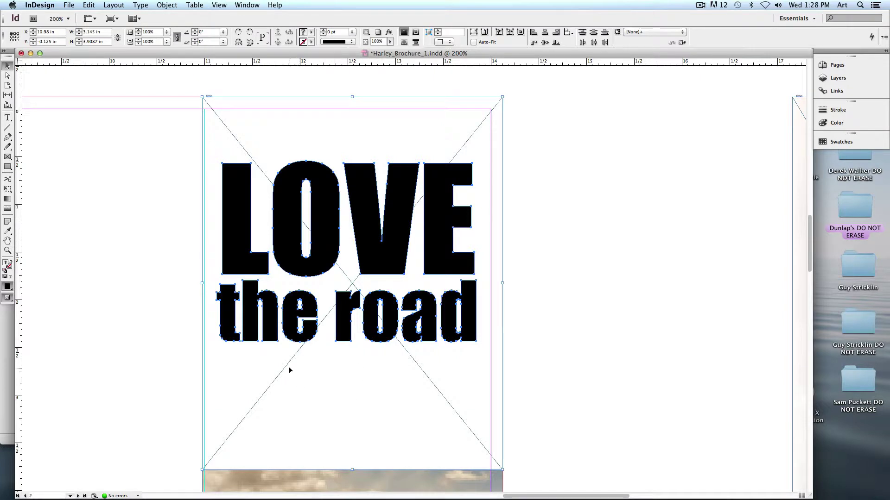
left_click(168, 5)
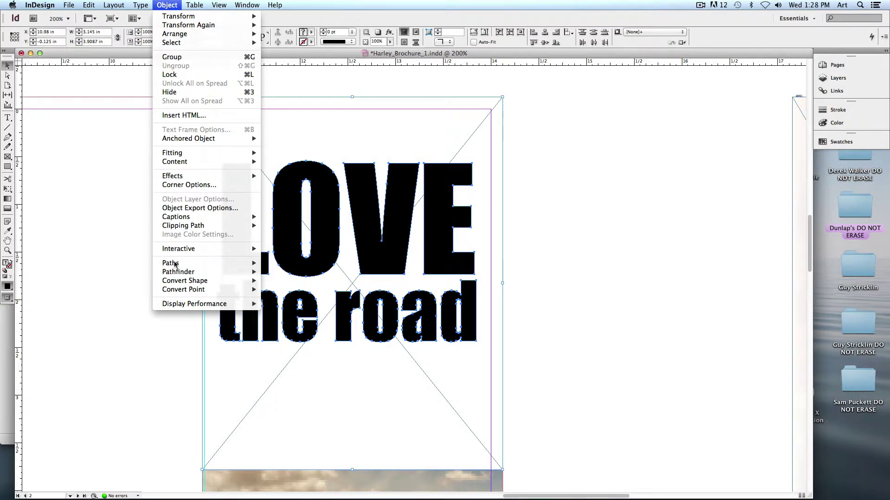
mouse_move(172, 267)
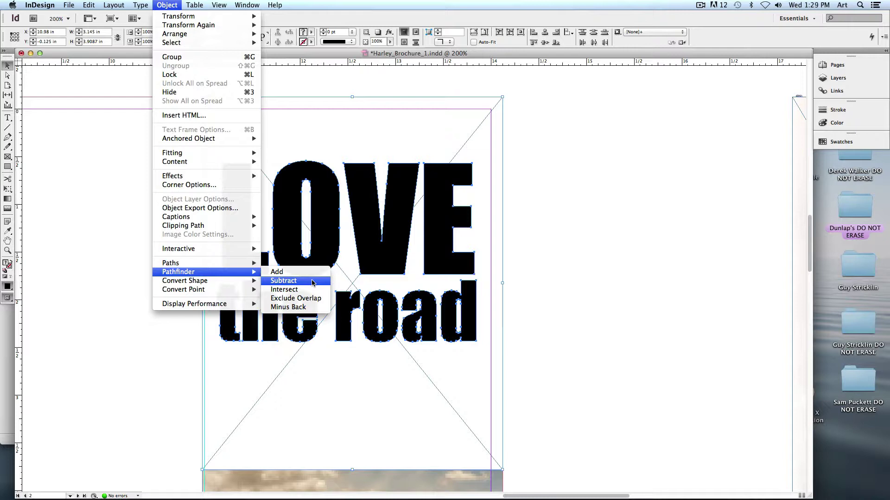
left_click(312, 283)
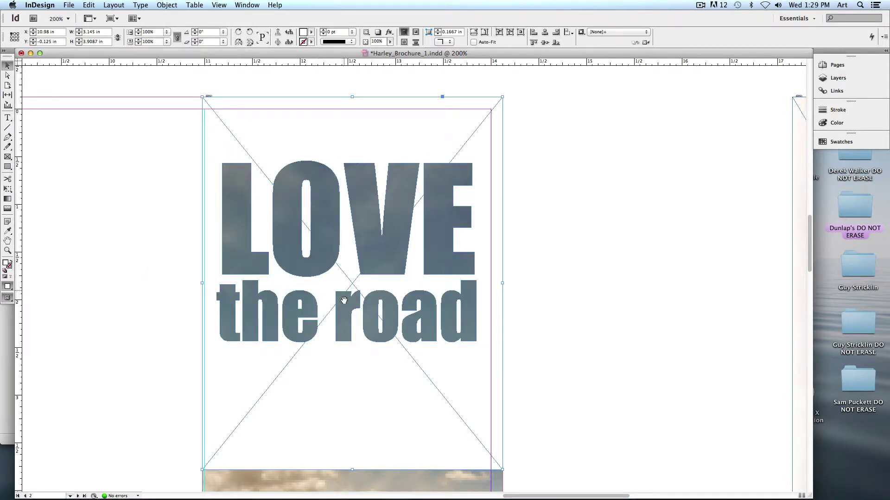
Undo the lettering frame's moves back to the plain black letter outlines.
scroll(325, 241, "down", 2)
mouse_move(340, 193)
left_mouse_down()
mouse_move(350, 292)
mouse_move(338, 381)
mouse_move(337, 124)
mouse_move(338, 178)
left_mouse_up()
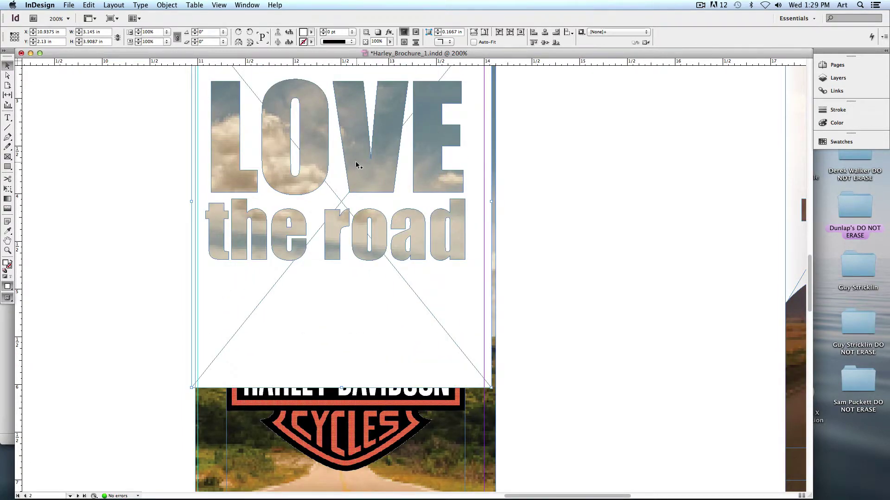
key("super+z")
key("super+z")
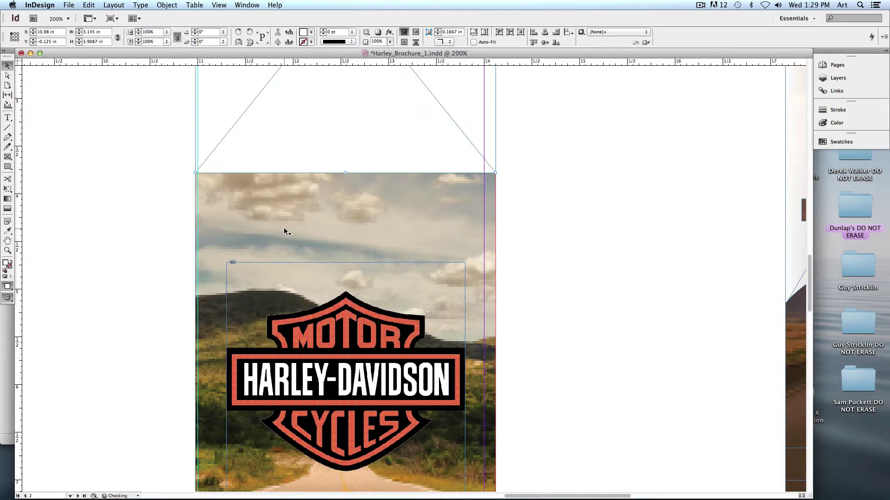
key("super+z")
key("super+z")
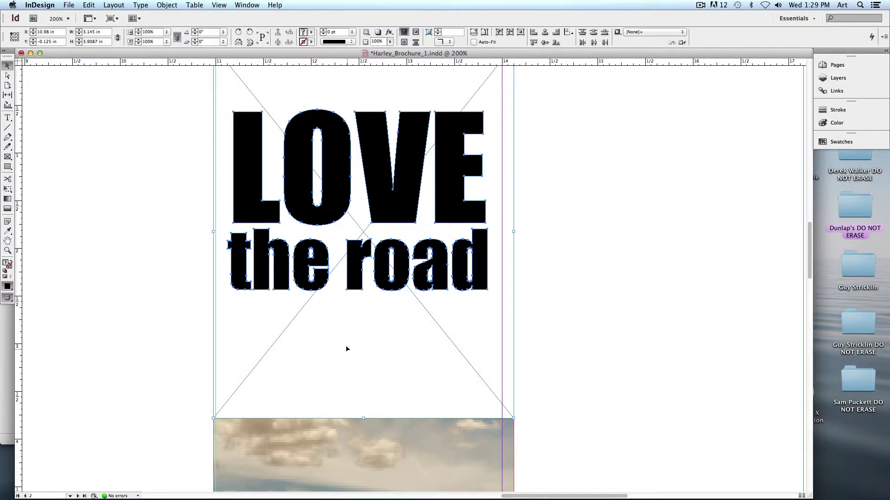
Subtract the letters from the white frame with Pathfinder and drag it down over the sky photo.
left_click(166, 5)
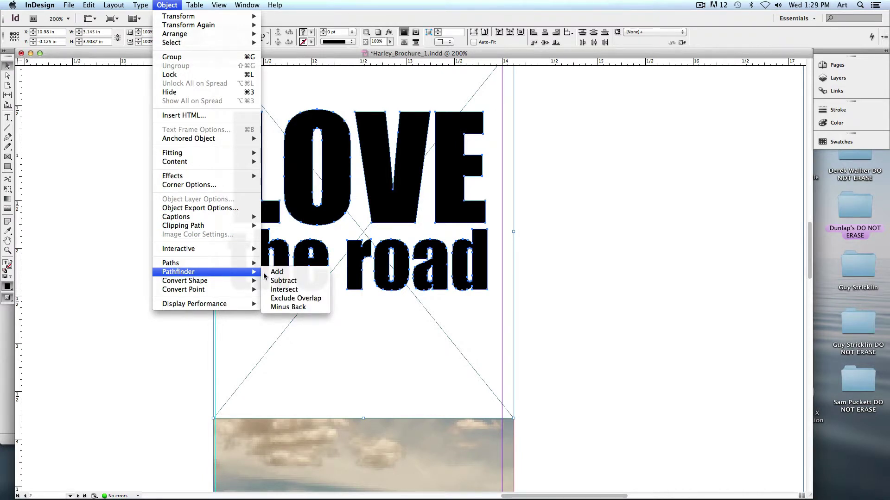
left_click(312, 285)
left_click_drag(368, 90, 364, 316)
scroll(359, 174, "down", 3)
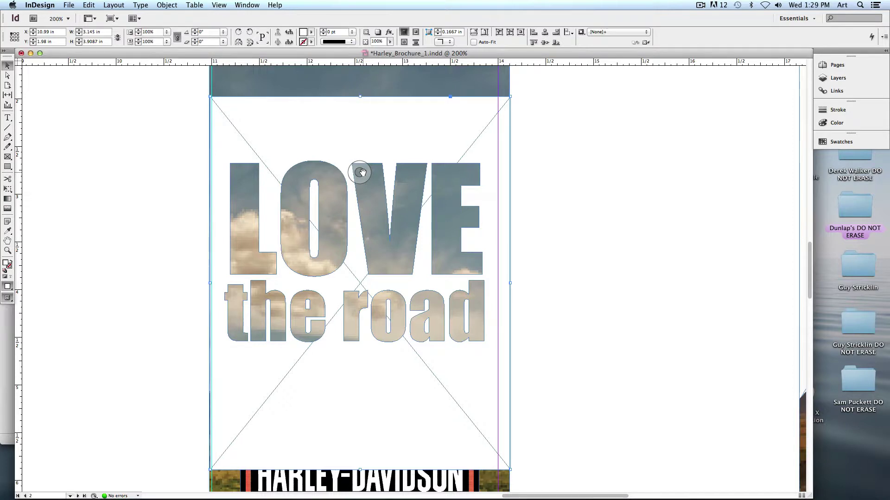
Zoom out and move the LOVE the road frame up to the top of the page.
key("super+minus")
key("super+minus")
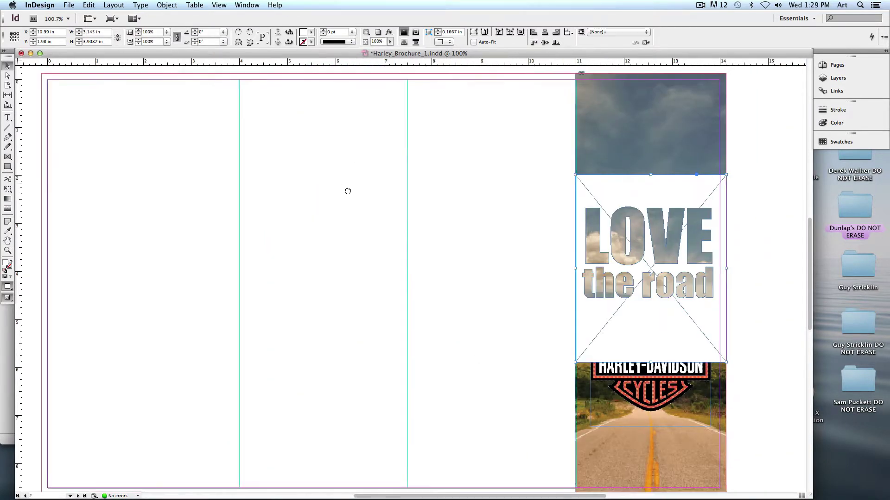
scroll(291, 195, "right", 5)
left_click_drag(430, 202, 430, 102)
left_click(168, 269)
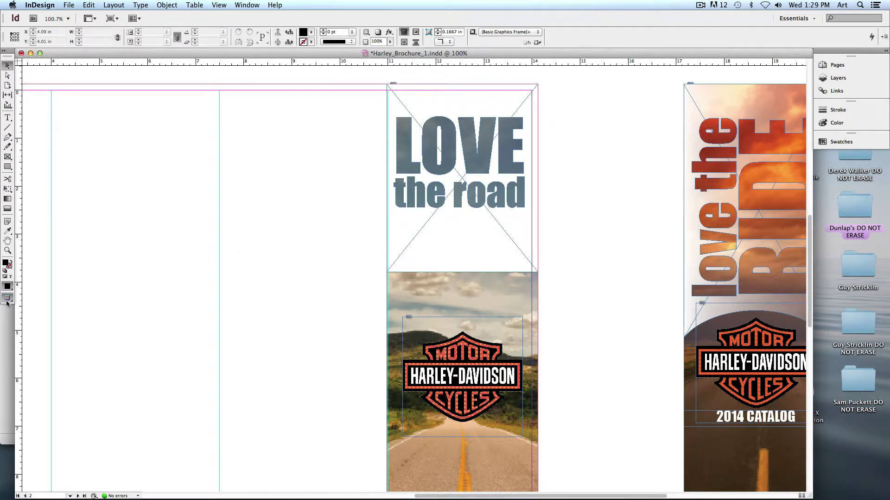
Preview the panel, try the frame lower over the photo, then undo that move.
left_click_drag(7, 302, 35, 308)
scroll(218, 245, "right", 3)
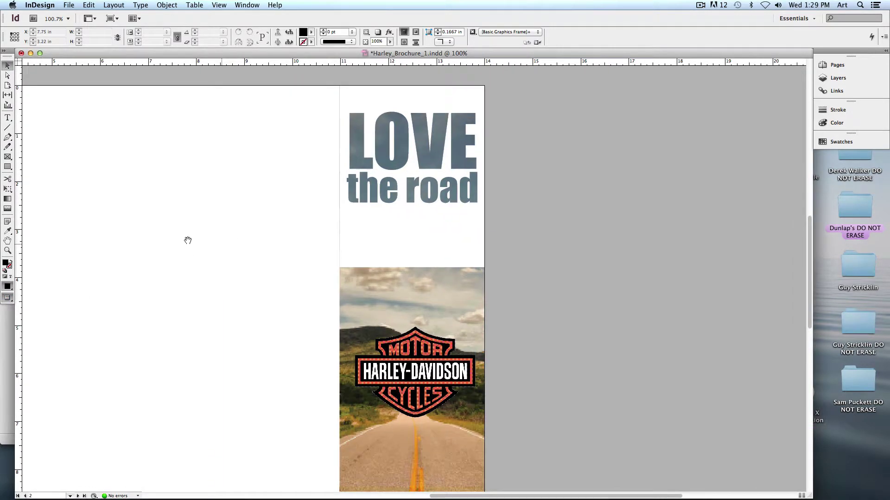
left_click(391, 250)
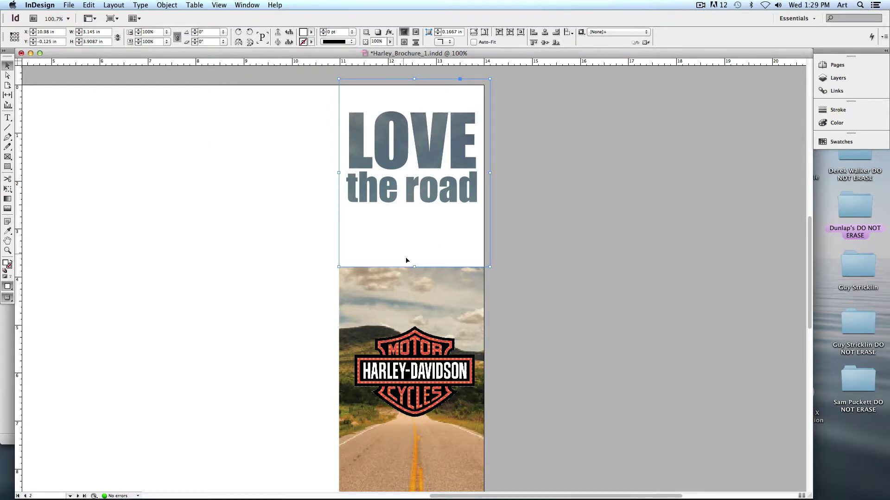
left_click_drag(407, 256, 407, 371)
left_click(292, 294)
left_click_drag(268, 280, 255, 229)
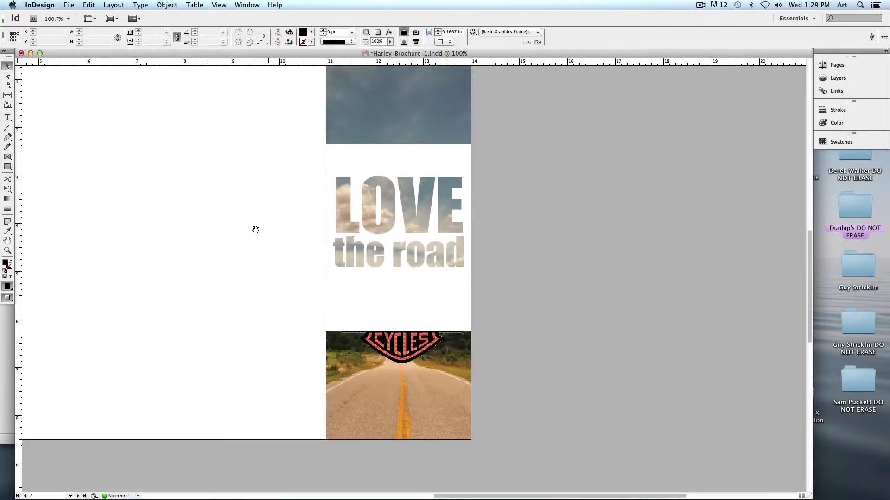
key("super+z")
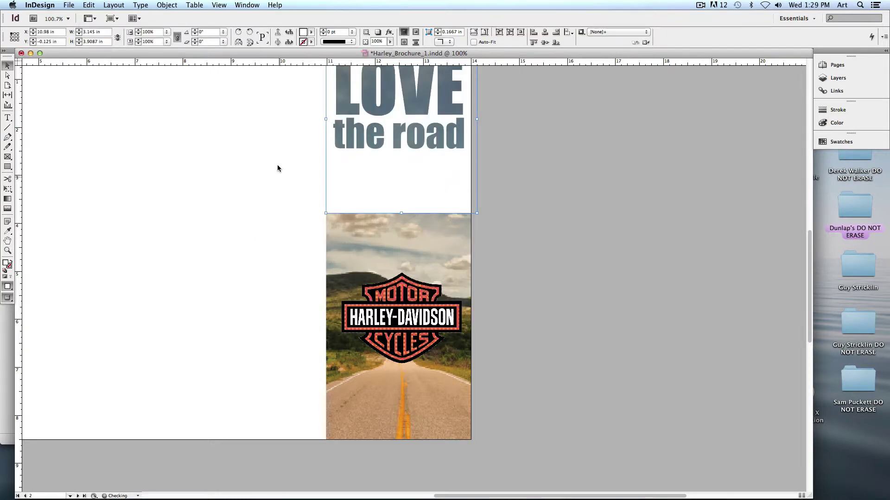
Return the screen mode to Normal so guides and frame edges show again.
scroll(275, 157, "up", 2)
left_click(7, 299)
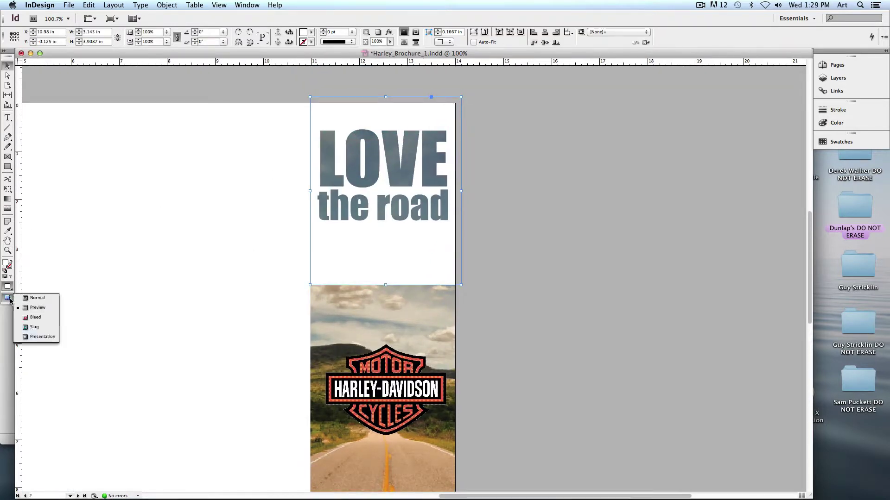
left_click(37, 298)
scroll(394, 187, "right", 3)
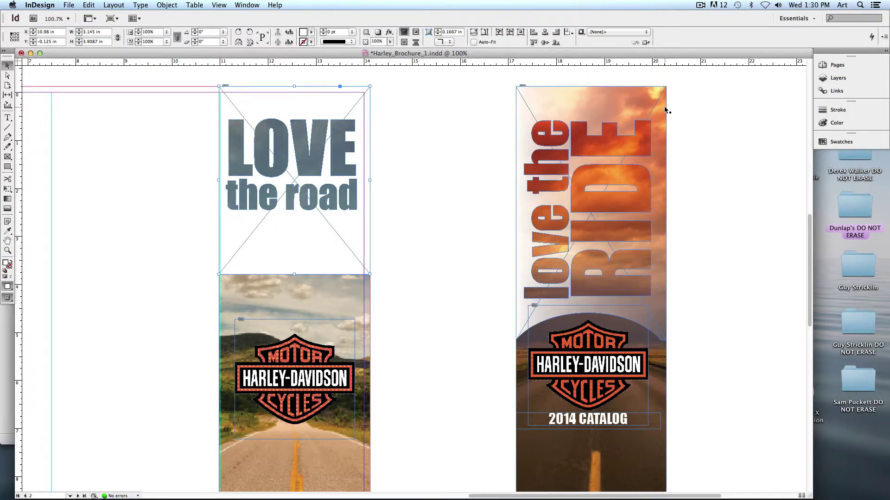
Zoom to 125%, select the LOVE the road frame and open its fx effects list.
left_click(424, 219)
scroll(435, 224, "left", 2)
scroll(436, 224, "up", 1)
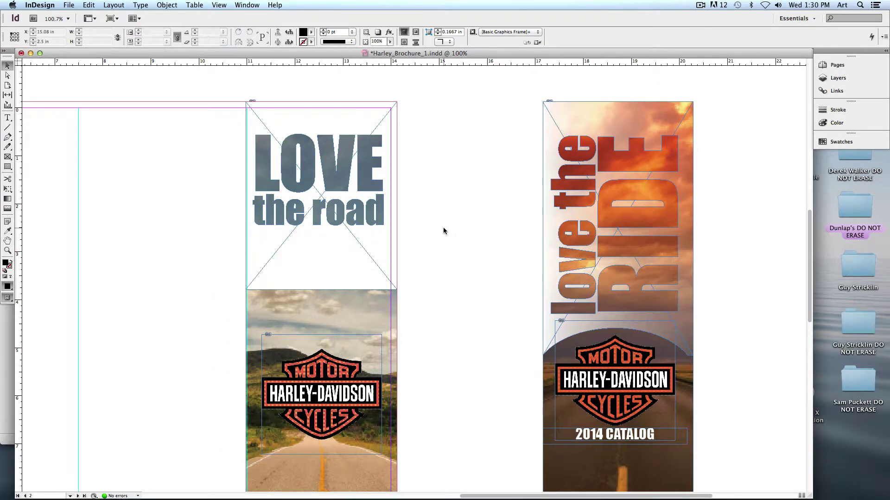
key("super+equal")
scroll(461, 259, "up", 3)
left_click(297, 129)
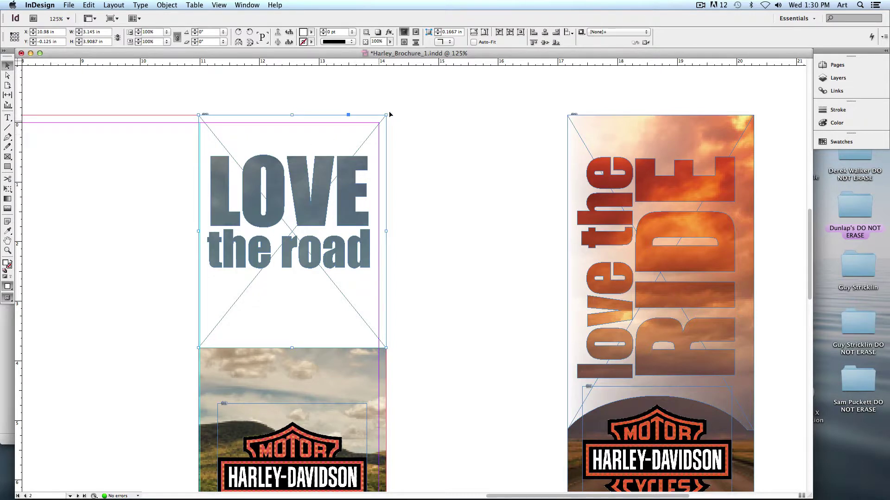
left_click(389, 32)
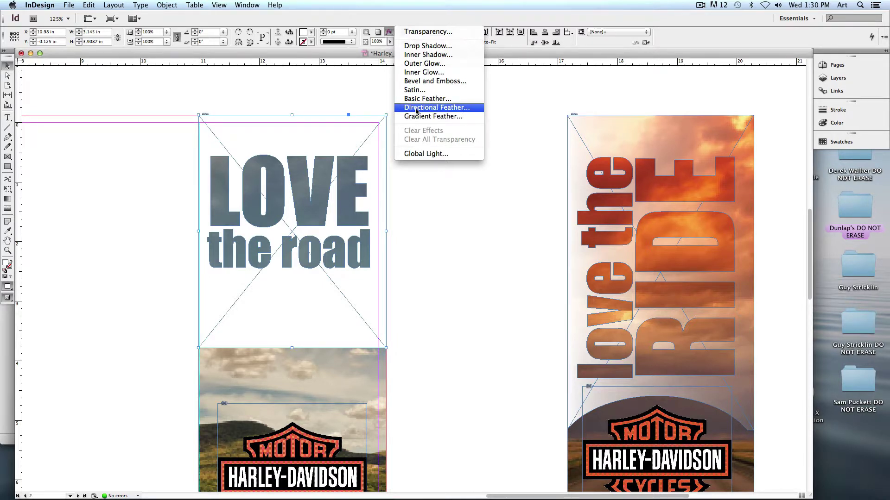
In Effects with Preview on, replace Directional Feather with Gradient Feather.
left_click(415, 111)
left_click_drag(405, 169, 510, 98)
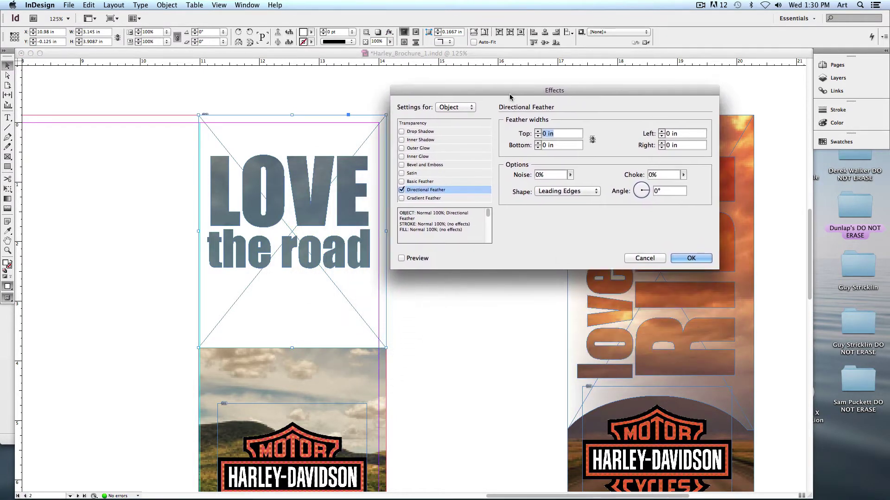
left_click(416, 260)
left_click(401, 189)
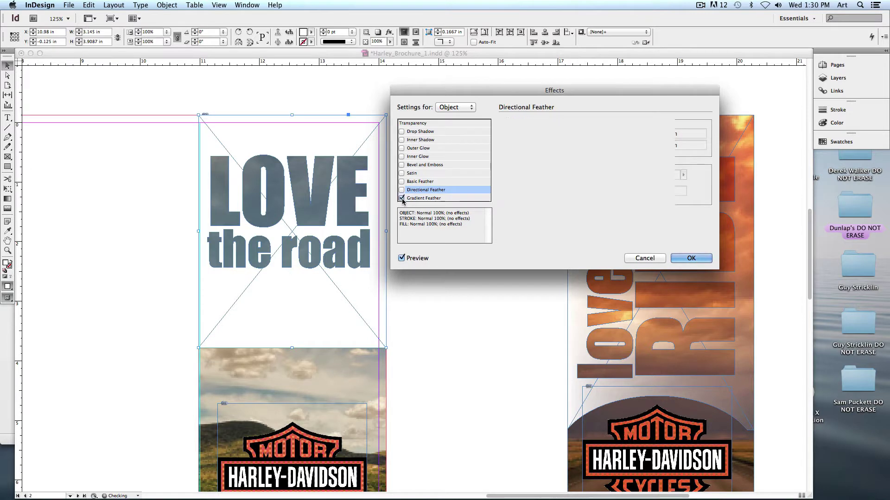
left_click(401, 198)
left_click(426, 199)
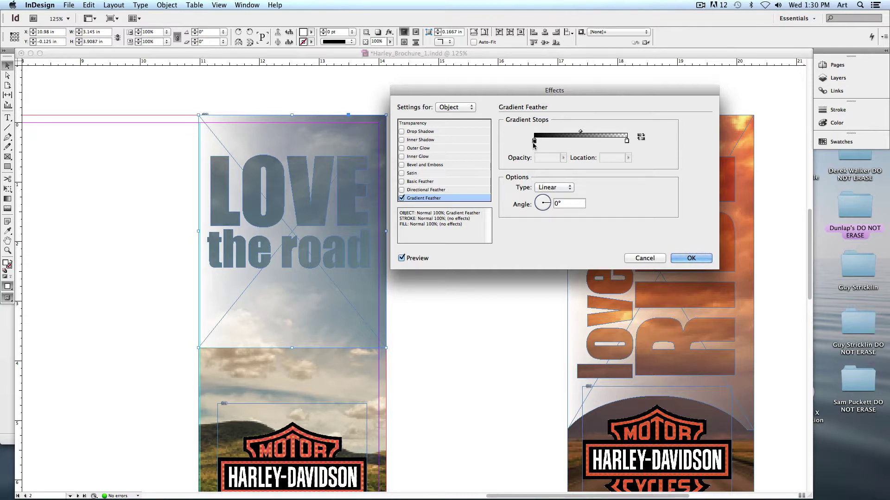
Move the gradient feather's opaque and transparent stops inward, set the angle to -91°, and apply.
left_click_drag(534, 144, 561, 144)
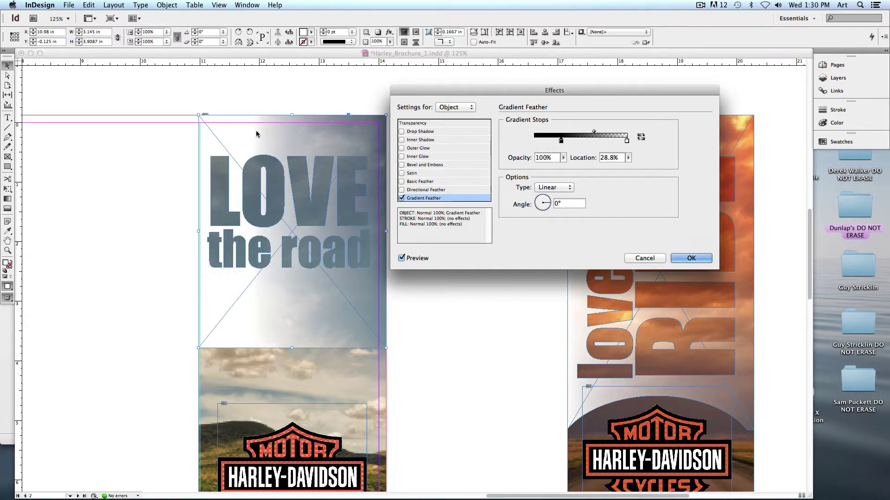
mouse_move(627, 142)
left_mouse_down()
mouse_move(599, 143)
mouse_move(627, 143)
left_mouse_up()
mouse_move(544, 201)
left_mouse_down()
mouse_move(551, 214)
mouse_move(542, 218)
left_mouse_up()
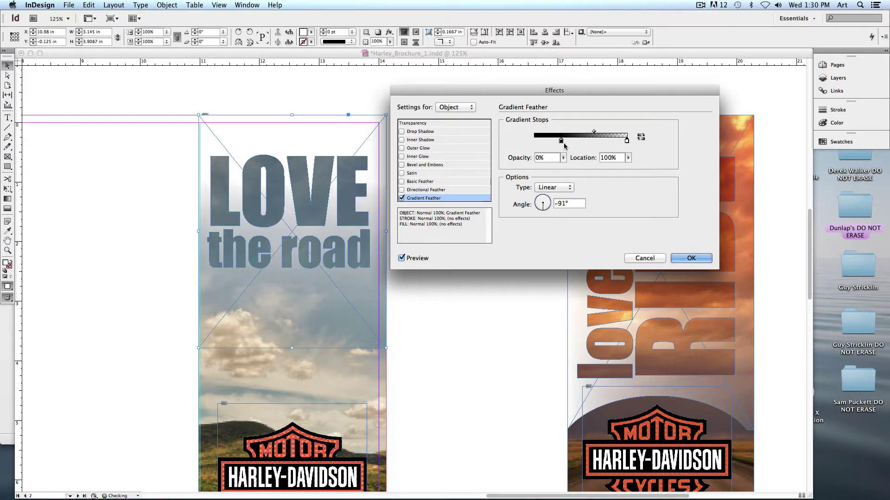
left_click_drag(560, 140, 559, 141)
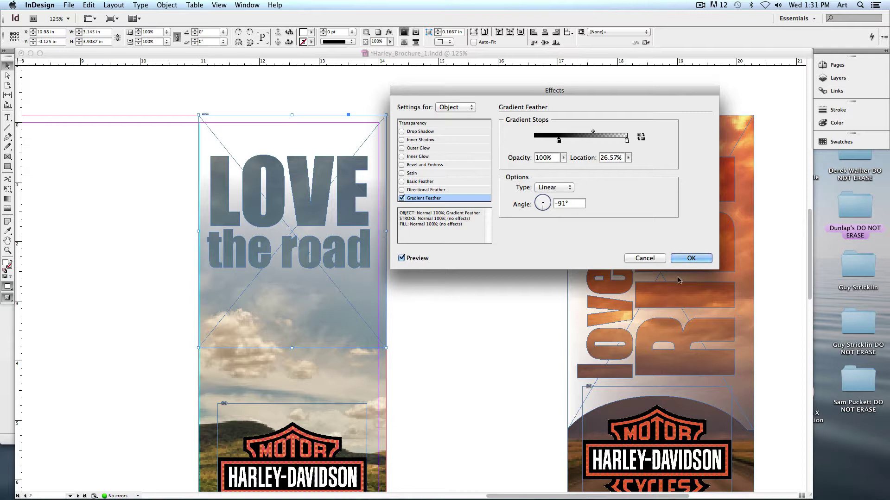
left_click(693, 258)
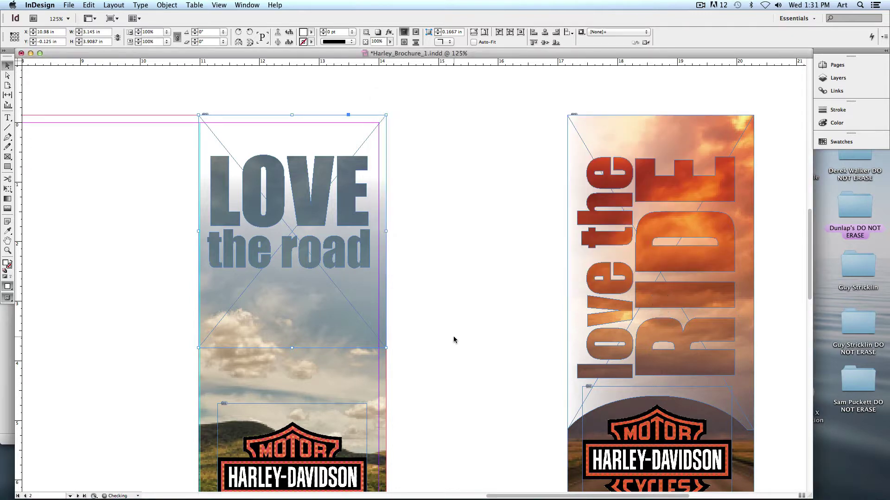
left_click(3, 300)
left_click(28, 307)
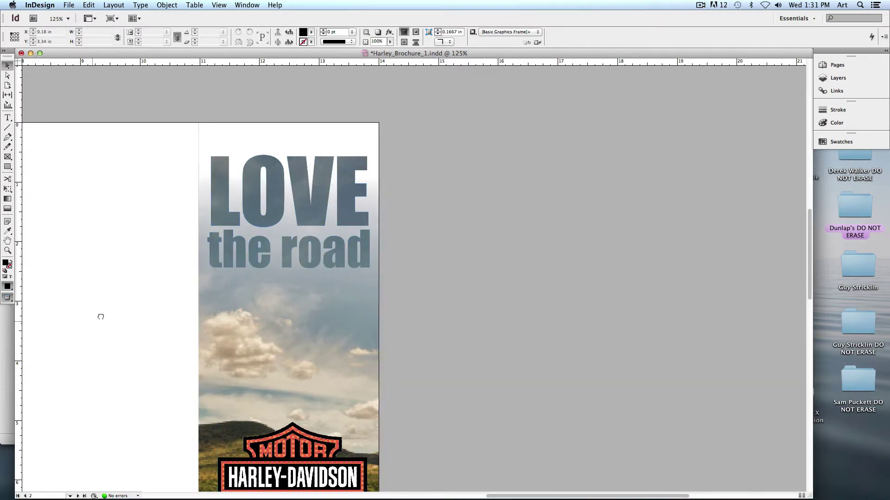
left_click_drag(111, 313, 196, 236)
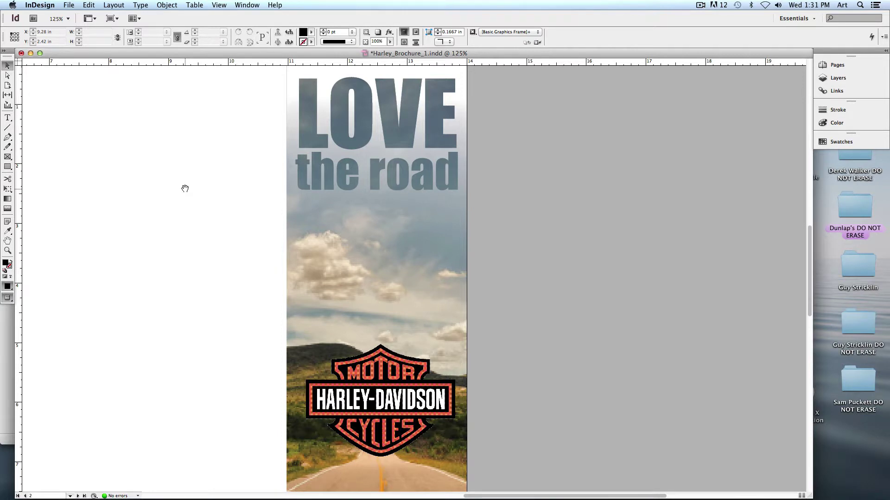
left_click_drag(185, 189, 168, 229)
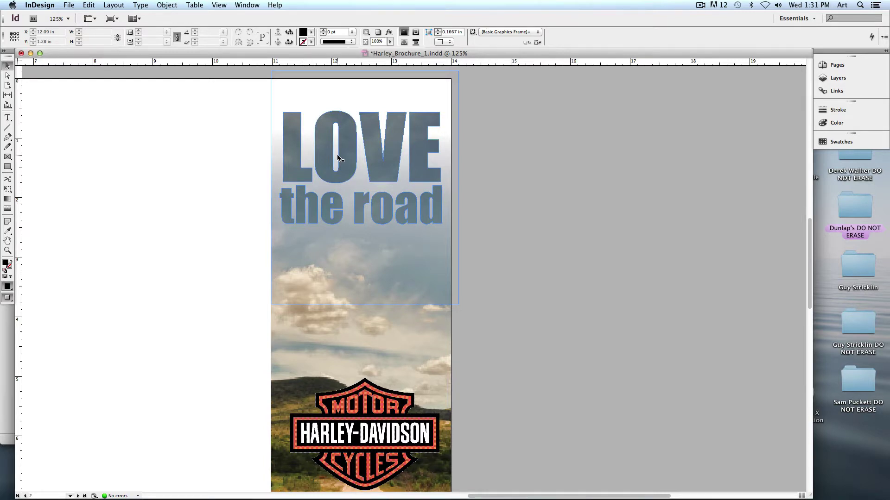
left_click(9, 298)
Restore guide display and draw an ellipse frame over the love the RIDE logo area.
left_click(28, 298)
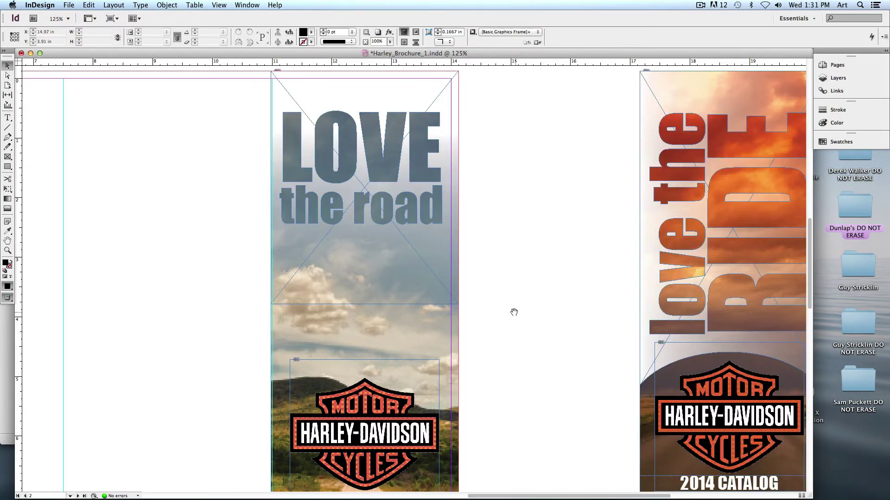
scroll(500, 310, "right", 10)
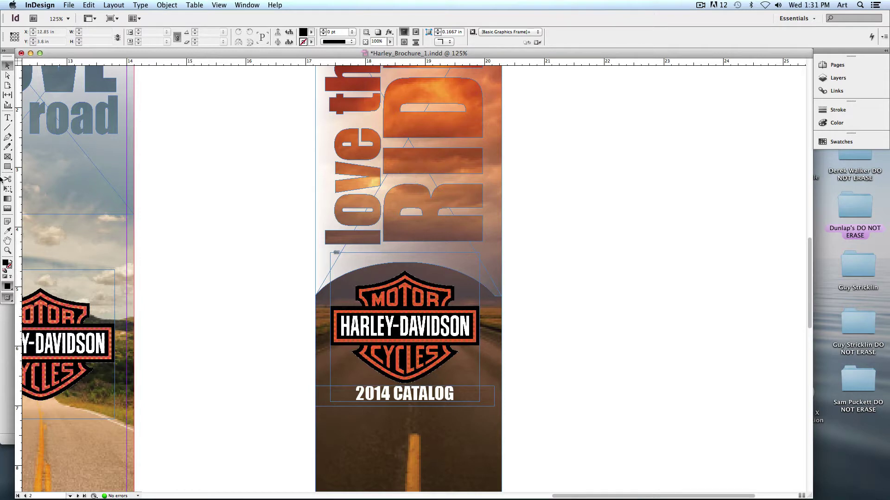
left_click_drag(7, 157, 37, 169)
left_click_drag(333, 297, 516, 435)
Select the ellipse with the love the RIDE outlines and cut the ellipse shape out via Pathfinder.
left_click(7, 66)
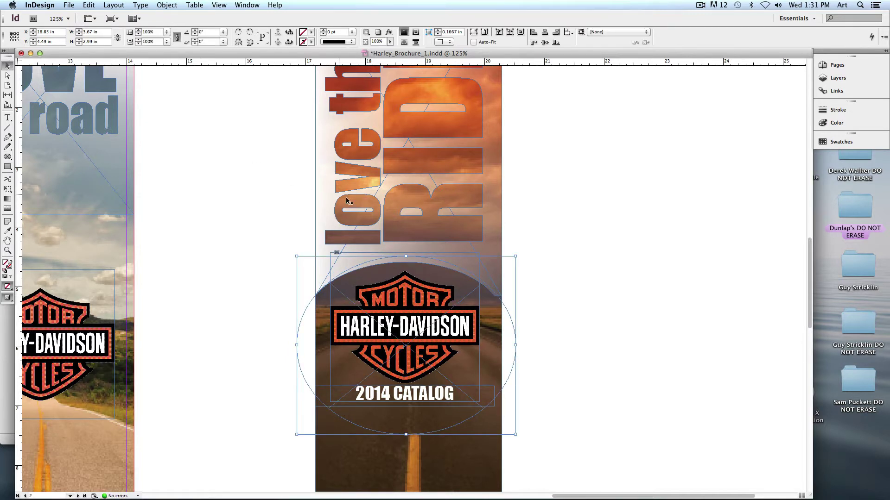
left_click(321, 267, "shift")
left_click(160, 5)
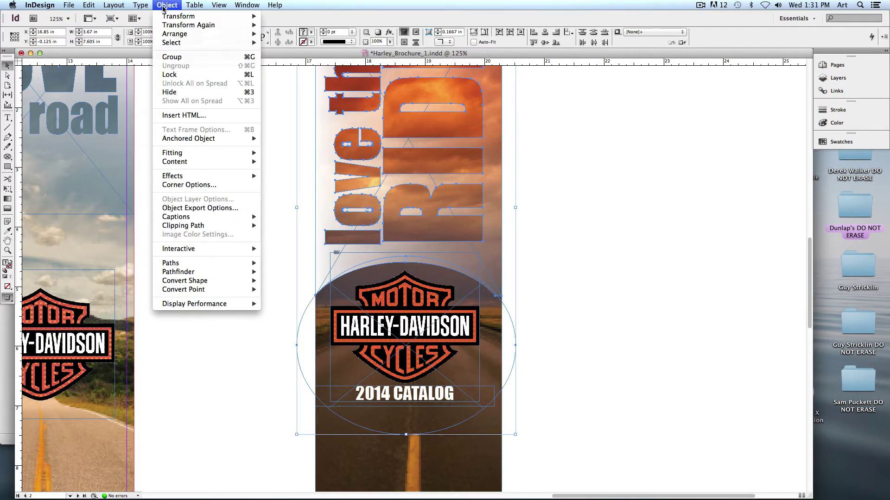
mouse_move(194, 272)
left_click(279, 281)
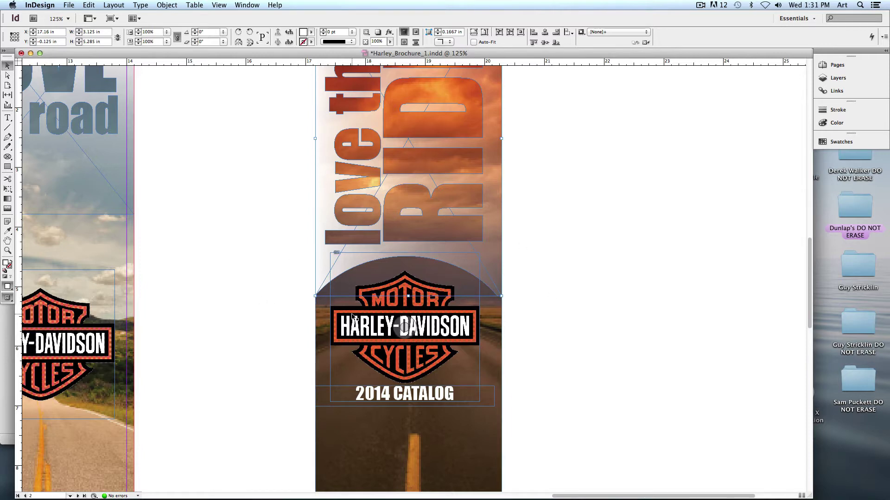
Zoom to 100% with both panels centred and select the frame behind the LOVE the road title.
left_click(232, 268)
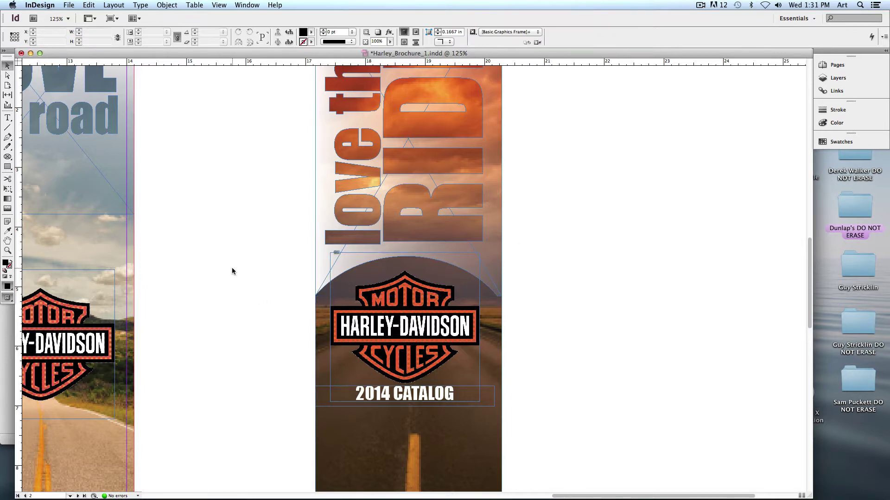
left_click_drag(216, 260, 360, 298)
key("super+minus")
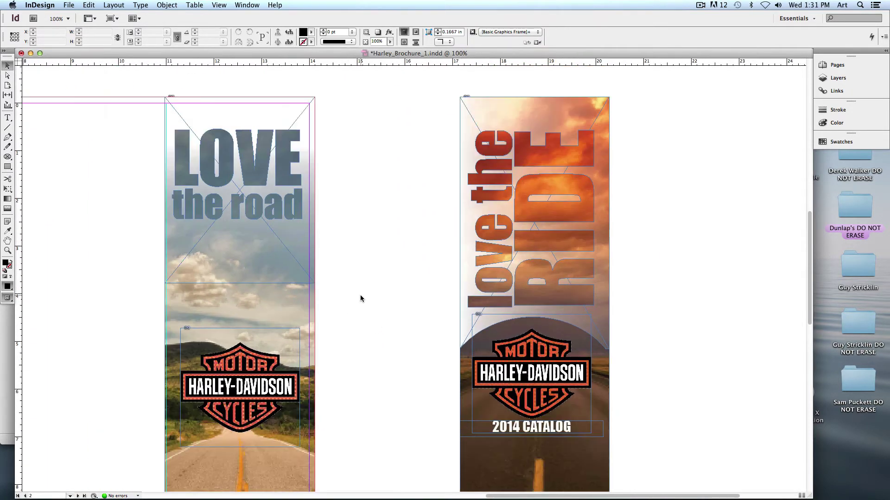
left_click_drag(353, 304, 433, 298)
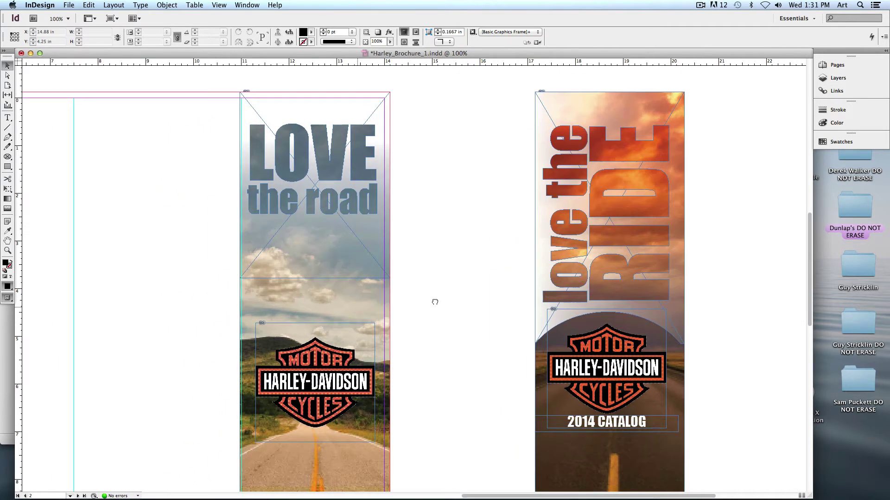
left_click(310, 95)
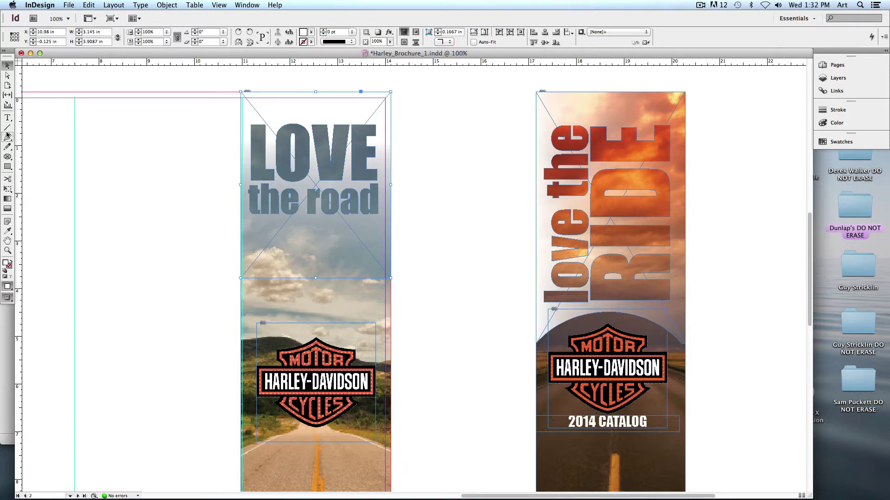
Try Eyedropper fills on the title frame: a grey-blue, then a lighter sky blue-grey.
left_click(9, 232)
left_click(321, 131)
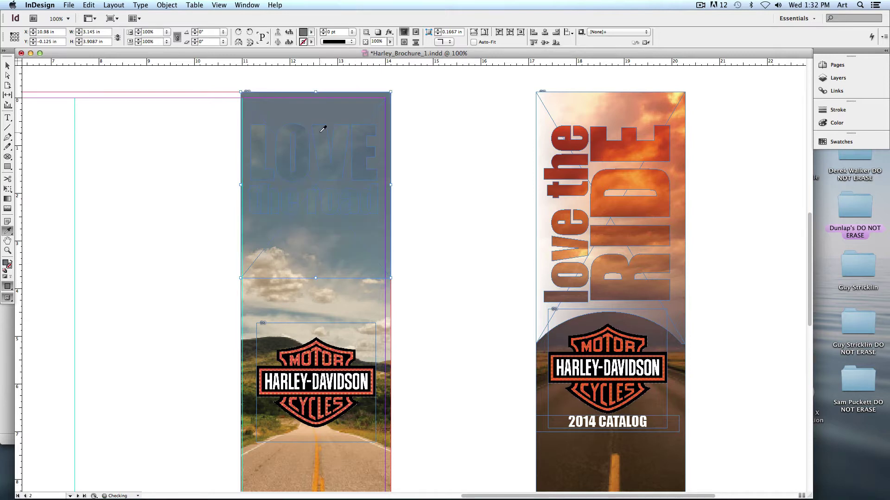
left_click(7, 66)
left_click_drag(268, 116, 415, 116)
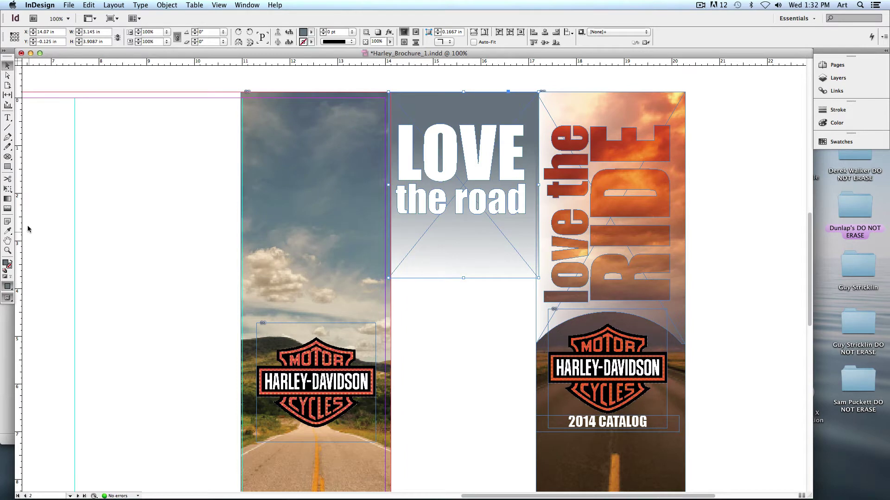
left_click(9, 232)
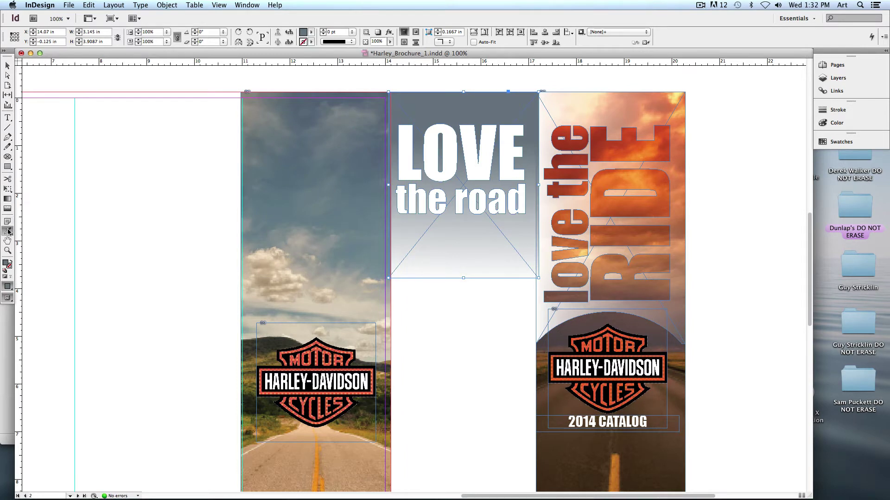
left_click(377, 250)
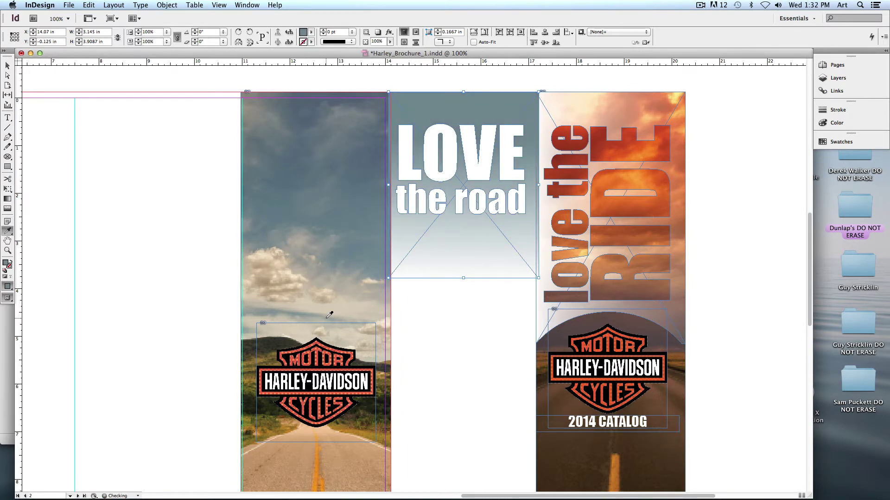
left_click(8, 65)
left_click_drag(461, 99, 314, 100)
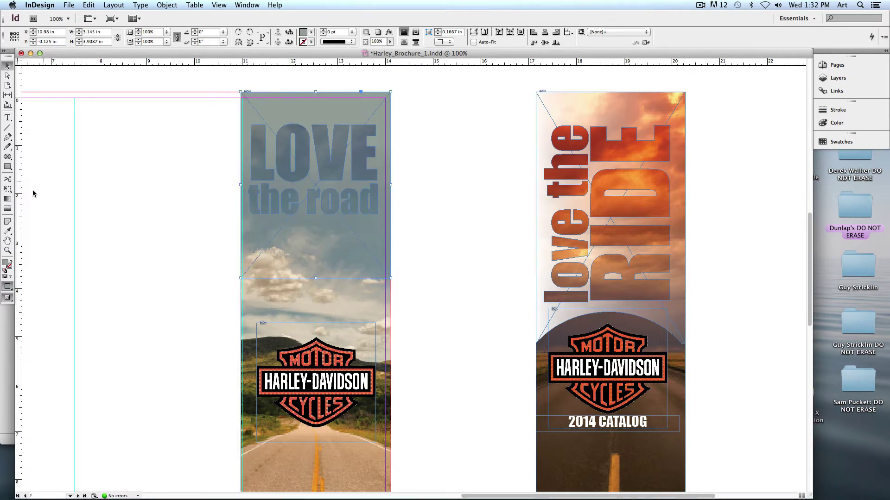
Fill the title frame with orange sampled from the Harley-Davidson logo, accepting the vector warning.
left_click(8, 231)
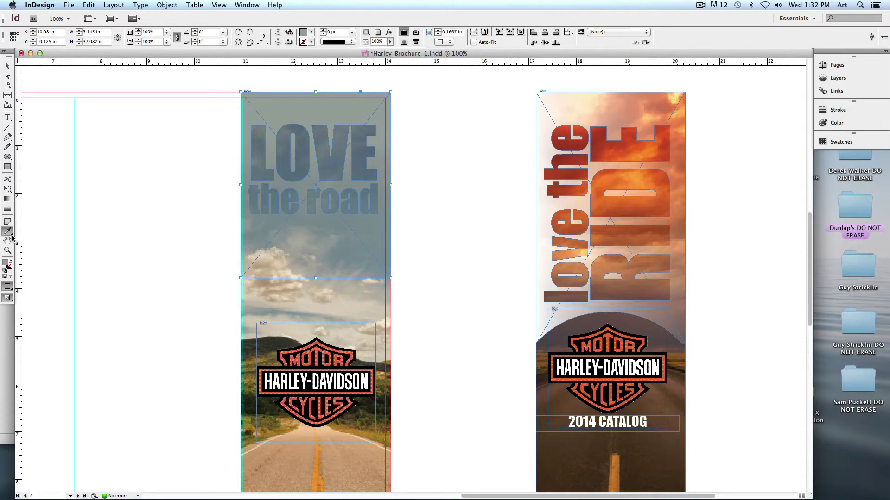
left_click(369, 425)
left_click(349, 449)
left_click(356, 366)
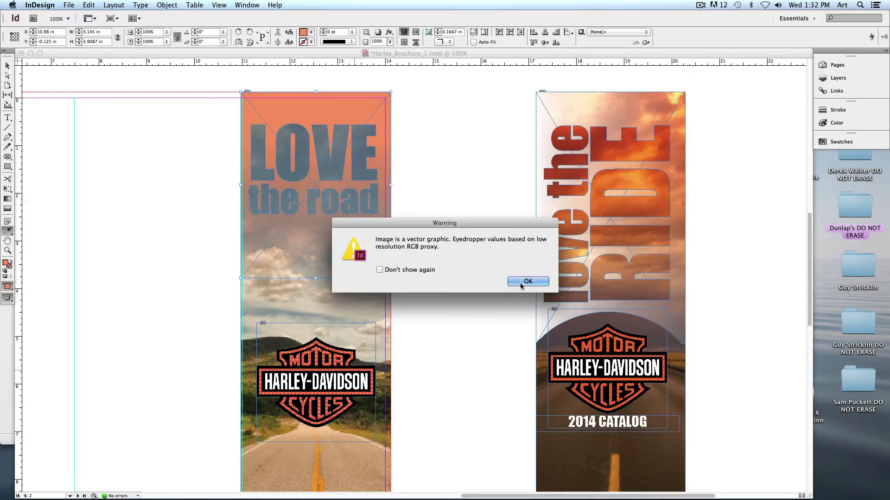
left_click(522, 280)
Check the pages in Preview screen mode, then return to Normal view.
left_click(7, 65)
left_click(122, 153)
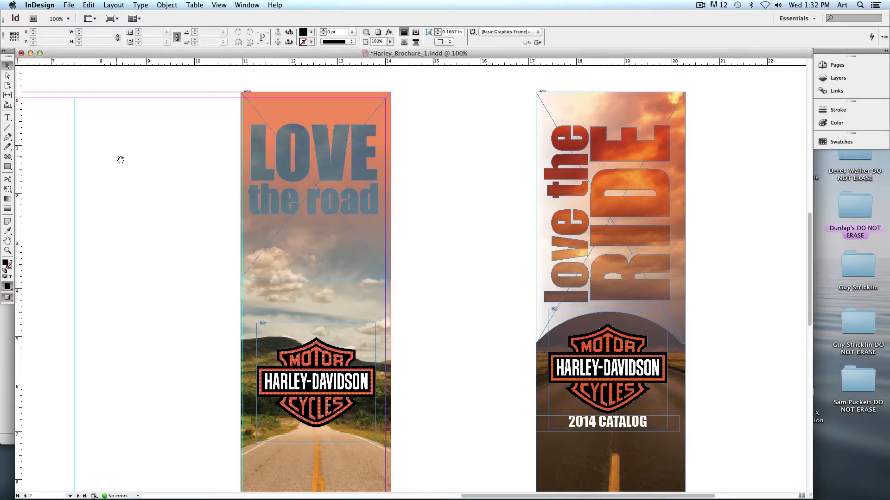
scroll(134, 185, "down", 1)
left_click(7, 298)
left_click(42, 308)
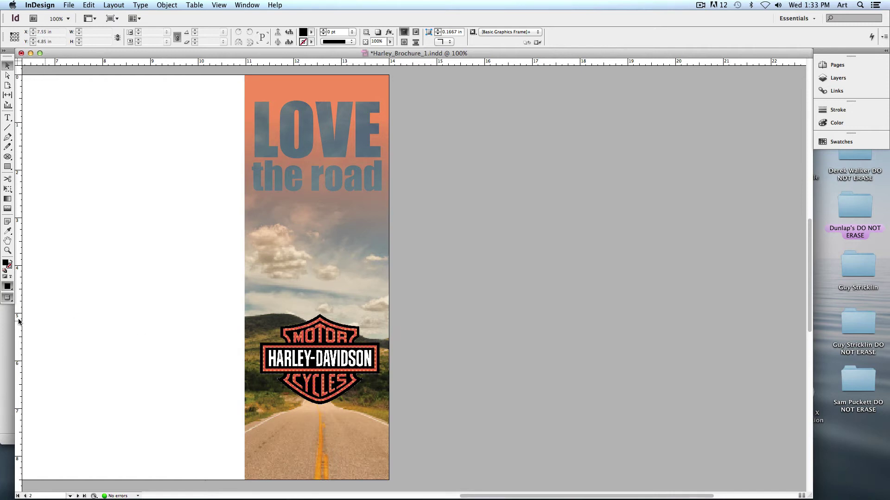
left_click(7, 298)
left_click(27, 299)
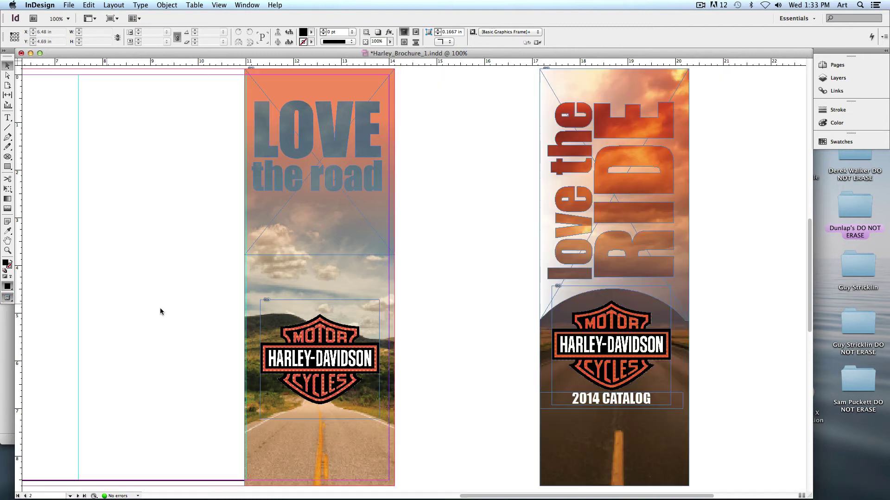
Move 2014 CATALOG onto the left panel's road and zoom out to 75%.
left_click_drag(632, 408, 341, 446)
scroll(481, 385, "down", 2)
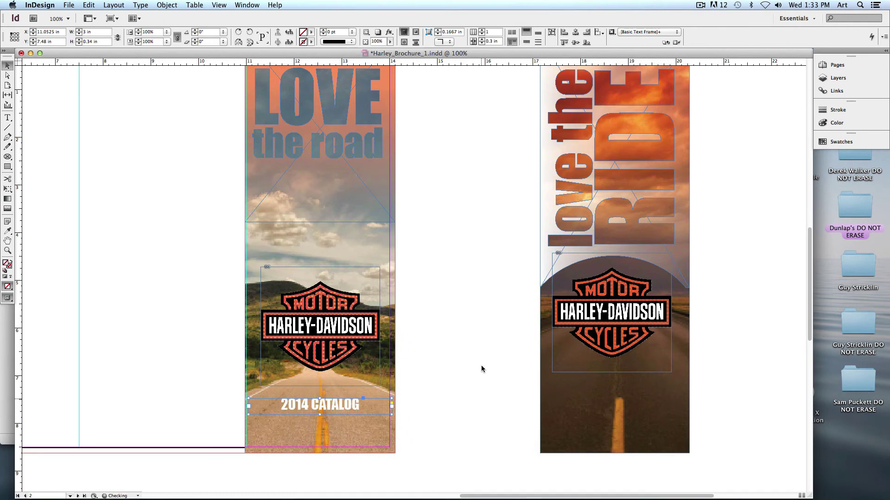
left_click(481, 369)
left_click_drag(481, 359, 481, 378)
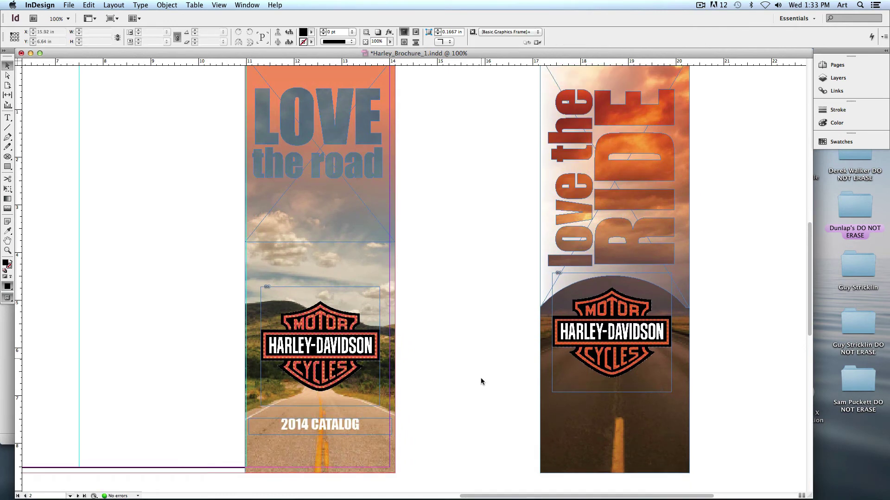
key("super+minus")
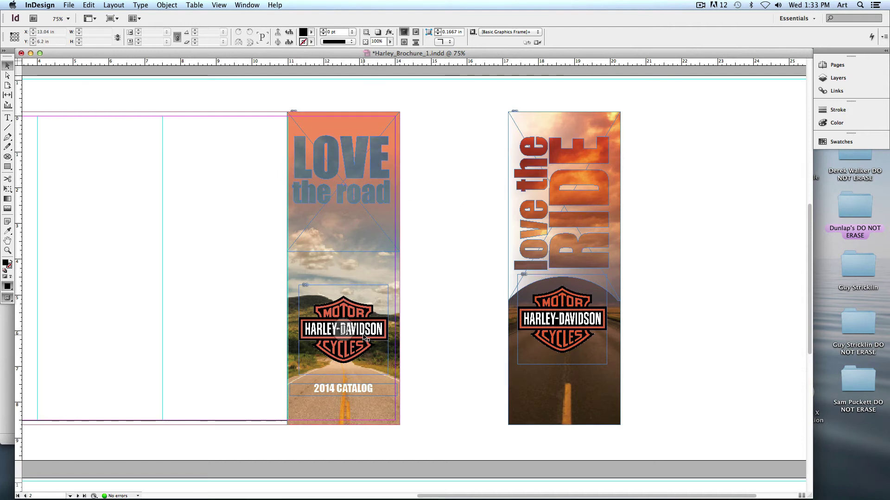
Nudge the Harley-Davidson logo higher and move 2014 CATALOG up under the road title.
left_click_drag(363, 335, 363, 319)
key("super+shift+a")
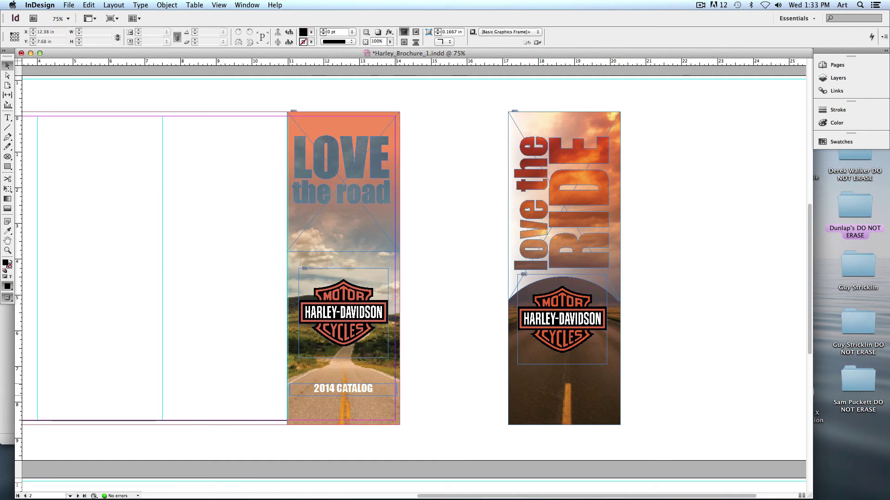
left_click_drag(343, 258, 343, 215)
key("super+shift+a")
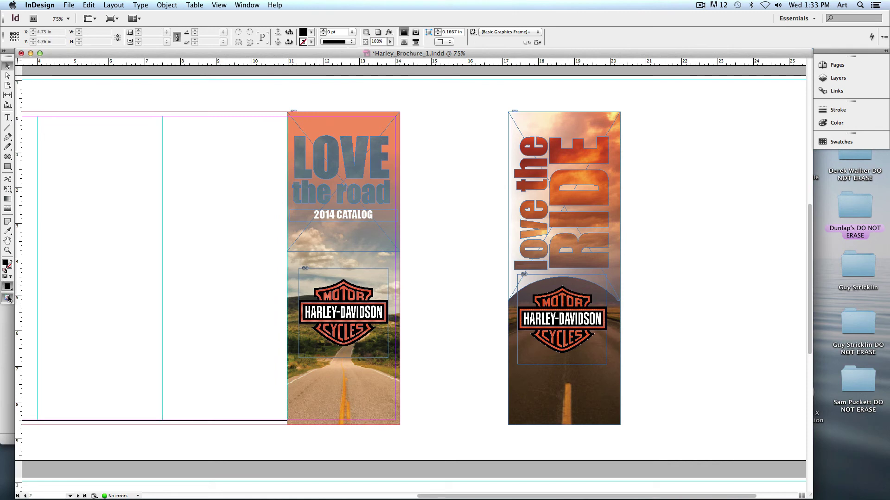
scroll(201, 316, "down", 5)
scroll(200, 316, "left", 3)
scroll(200, 316, "down", 10)
scroll(200, 316, "left", 4)
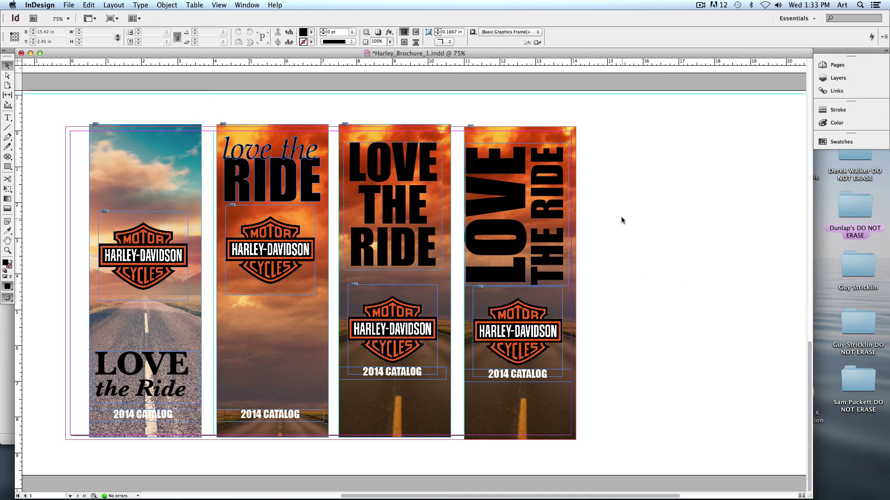
scroll(607, 194, "up", 15)
scroll(608, 194, "right", 3)
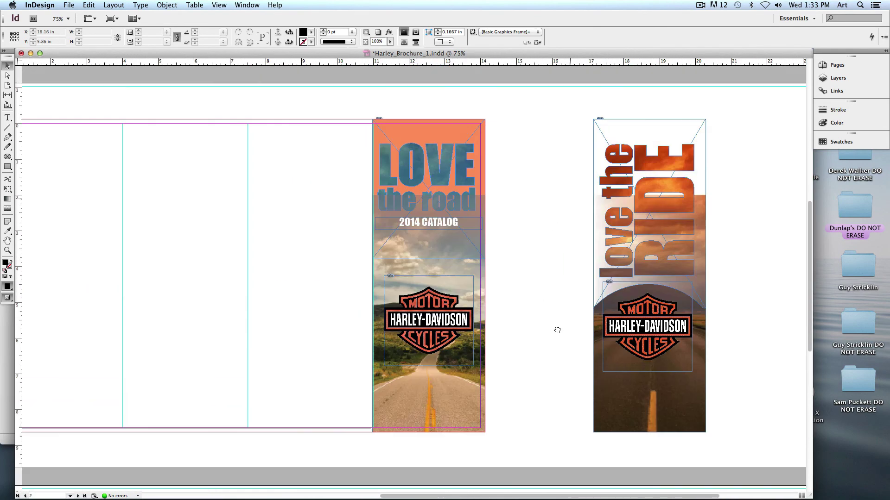
scroll(557, 327, "up", 1)
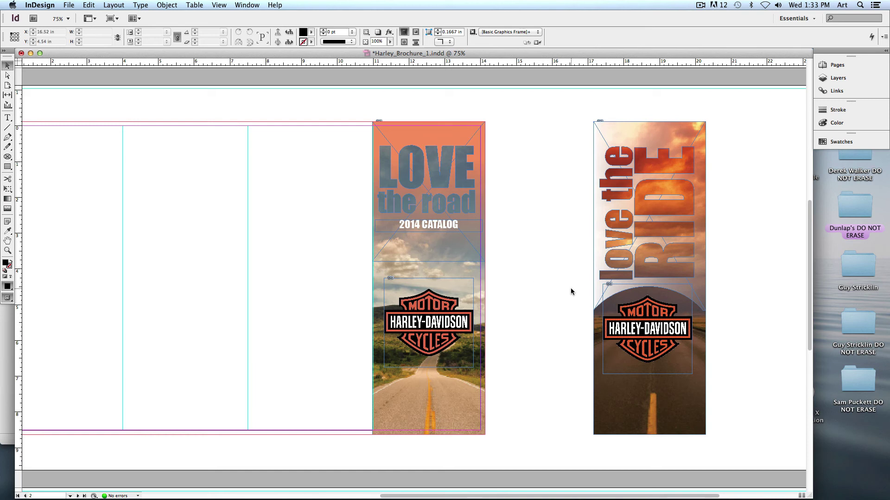
Open the File menu and close it without choosing a command.
left_click(70, 5)
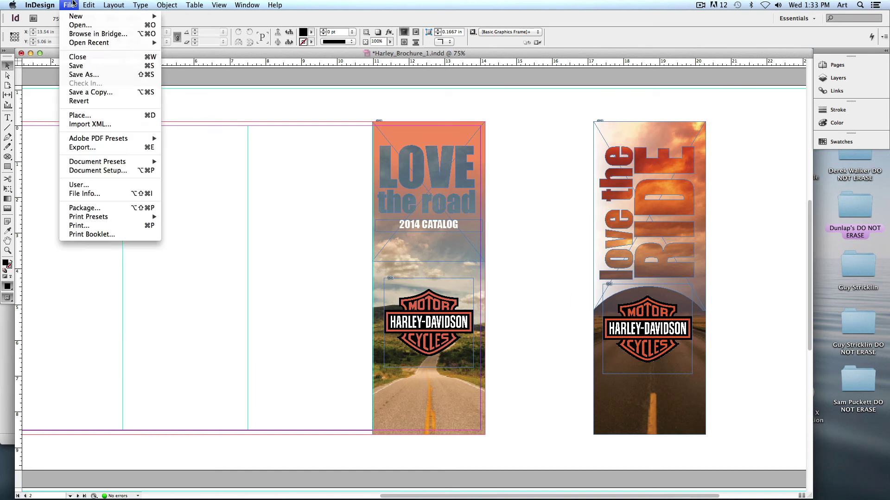
left_click(75, 4)
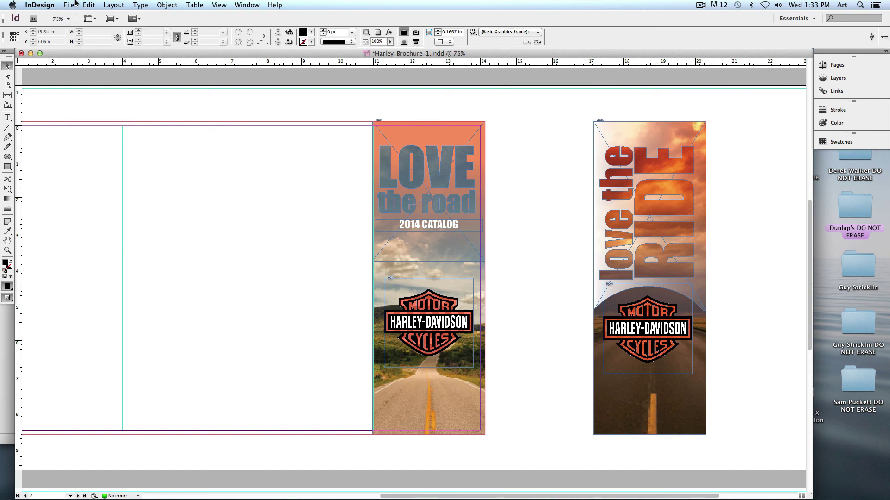